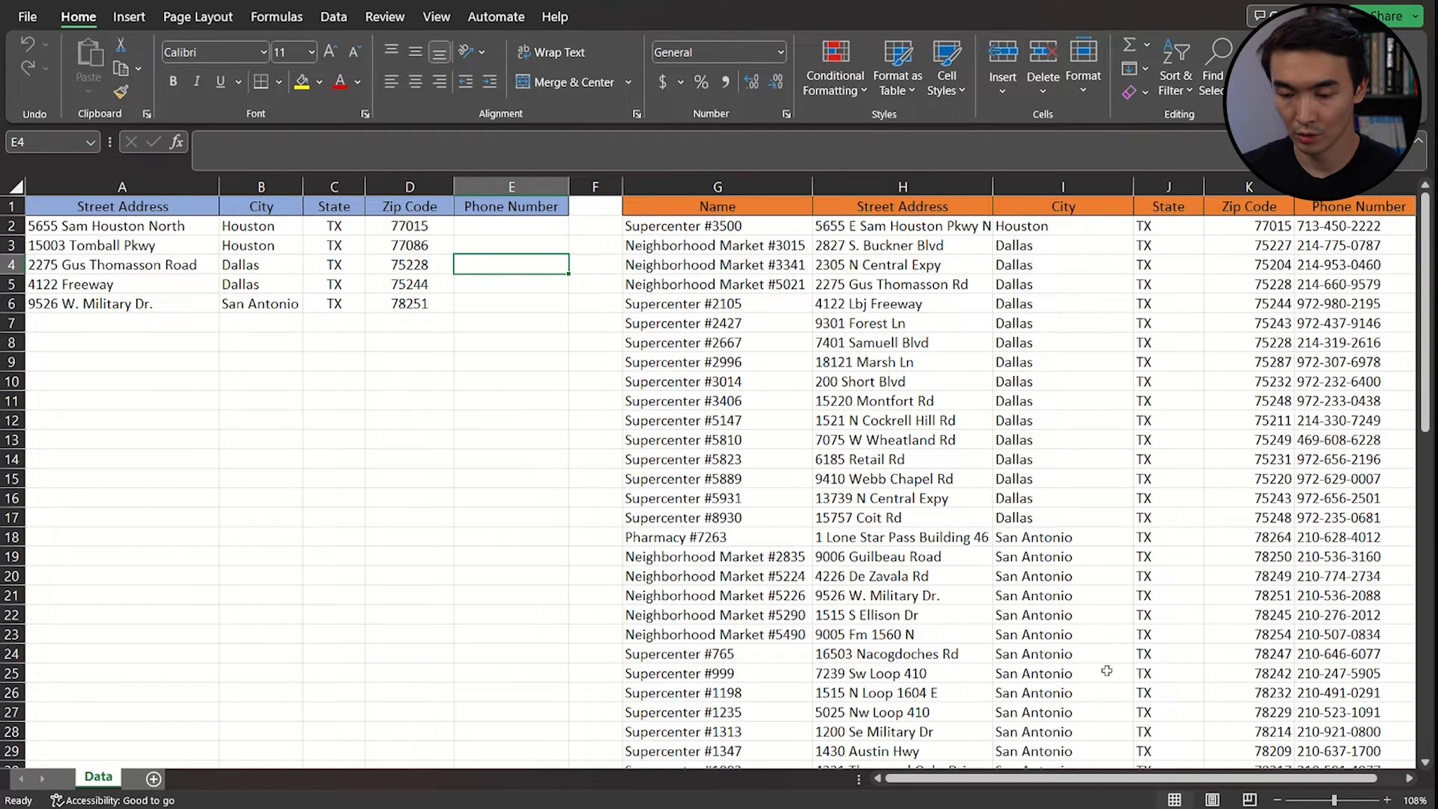
Switch to the web browser and search Google for "fuzzy lookup".
click(737, 807)
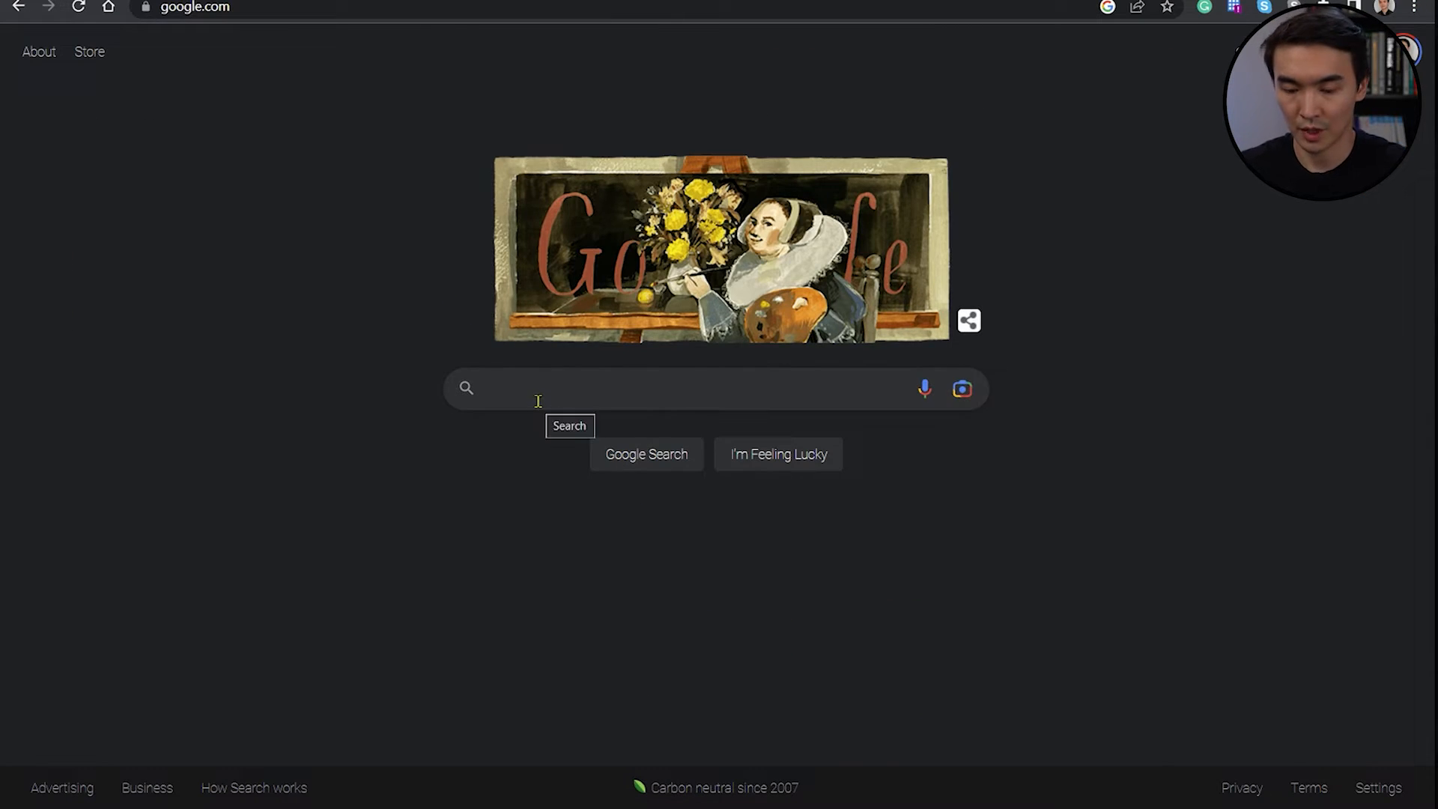
text(fuzzy)
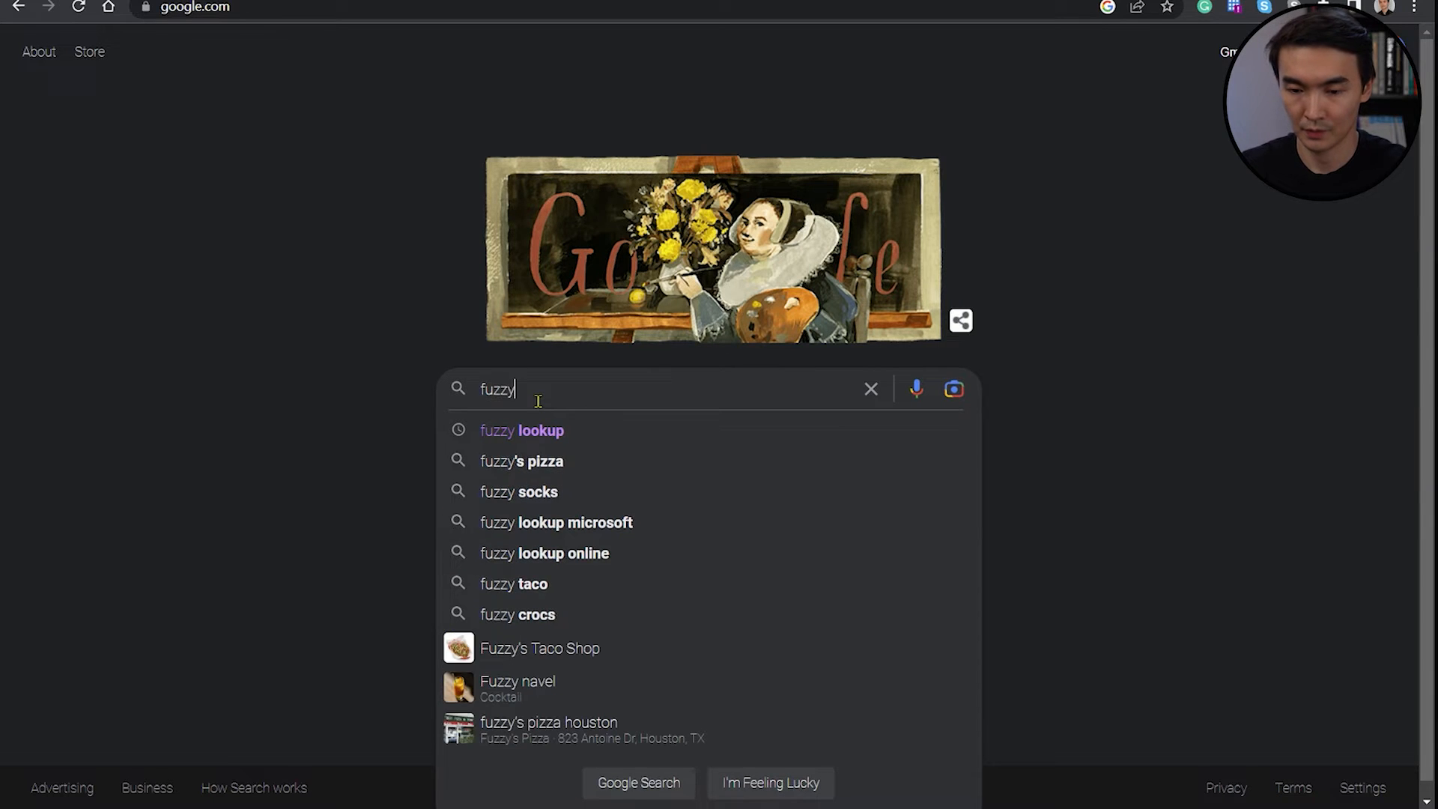
text( lookup)
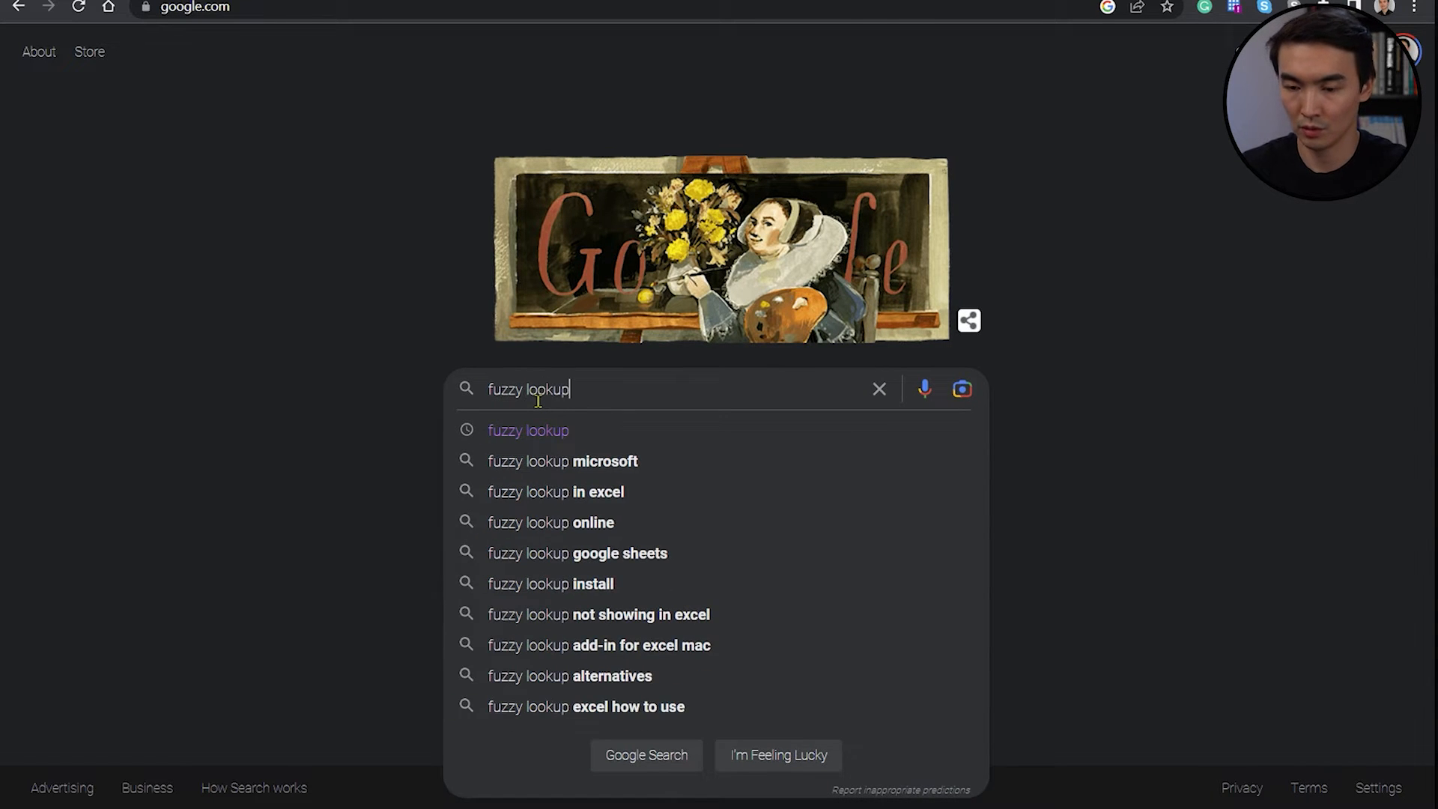
key(Return)
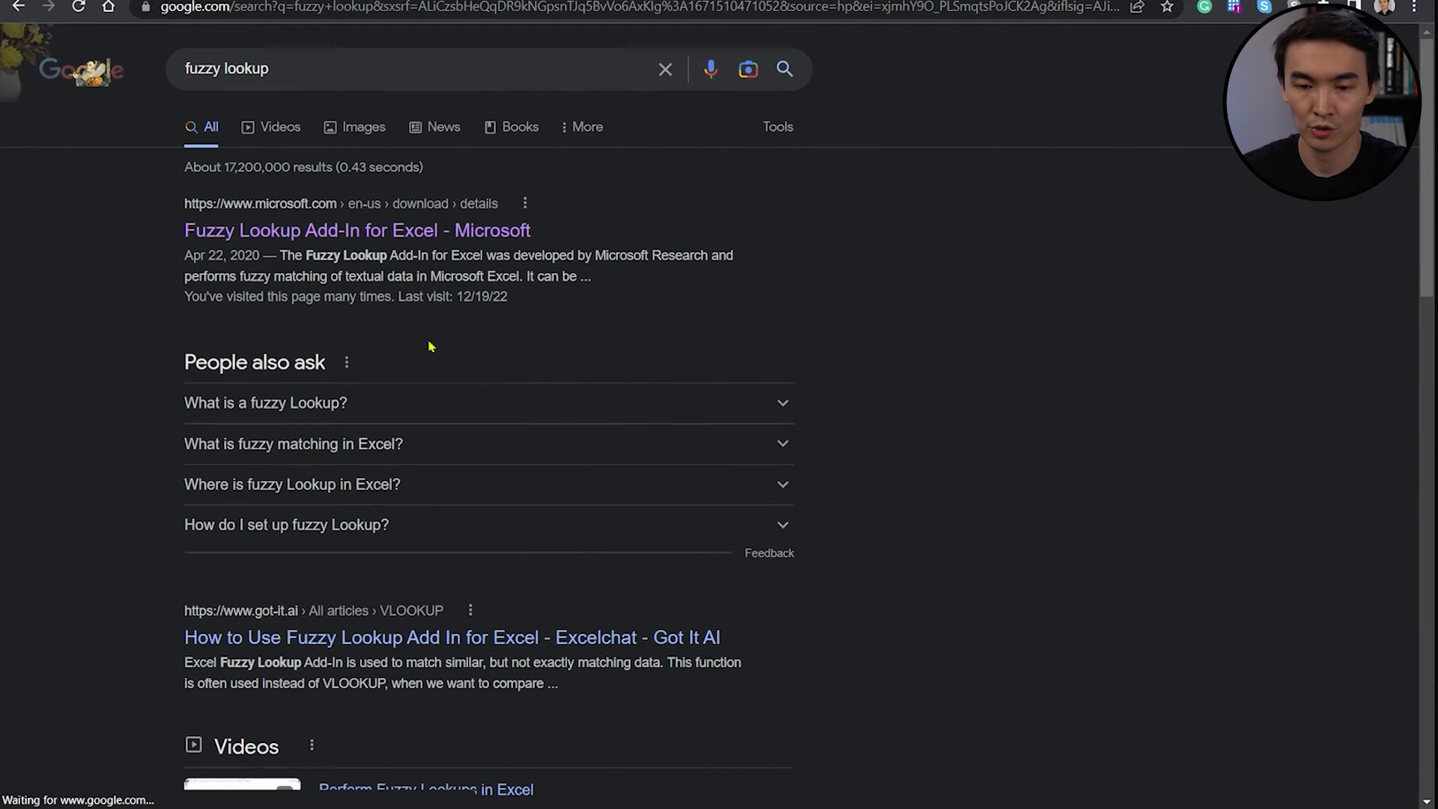
Download the Fuzzy Lookup Add-In for Excel from Microsoft's site and save the Setup file in Downloads.
click(314, 233)
click(732, 680)
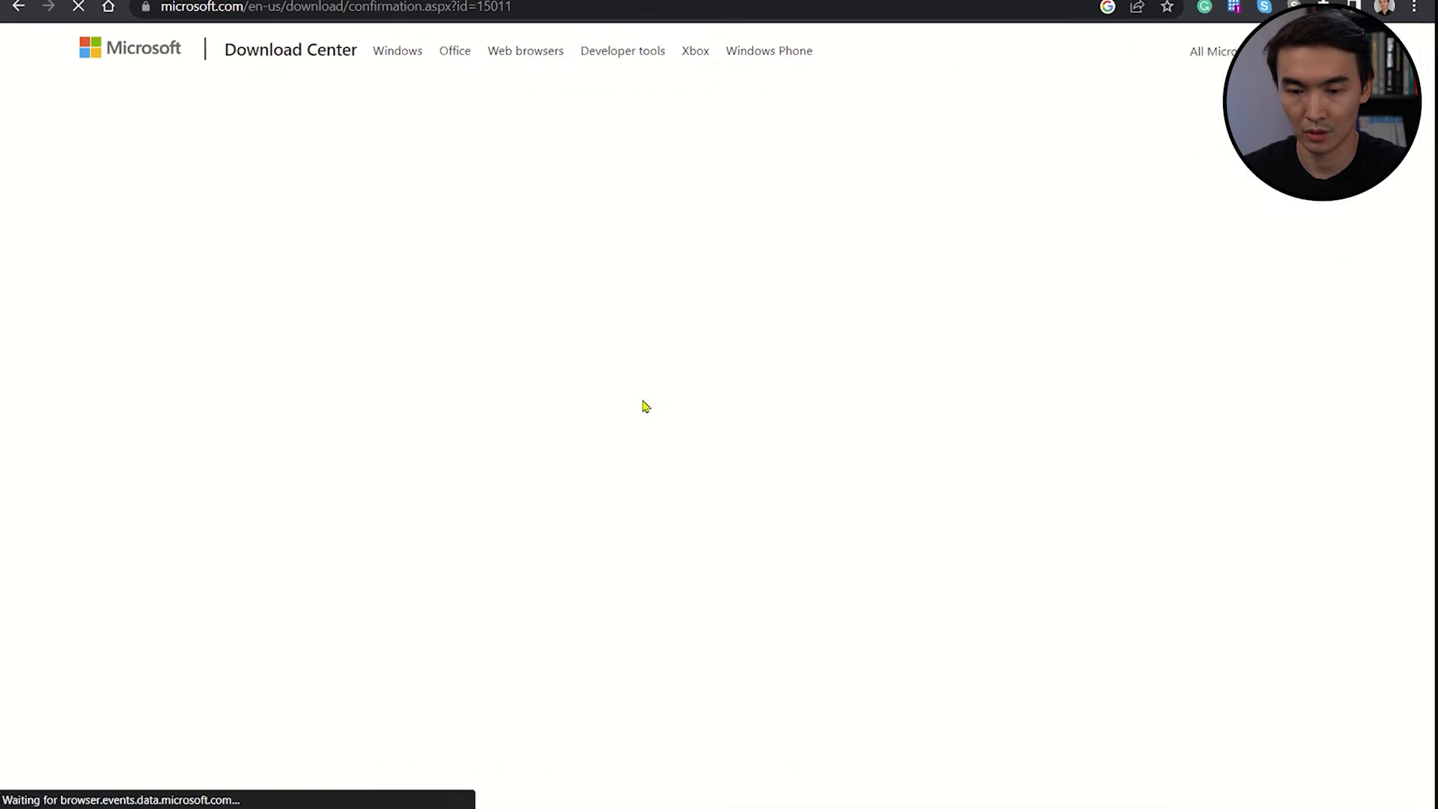
click(564, 377)
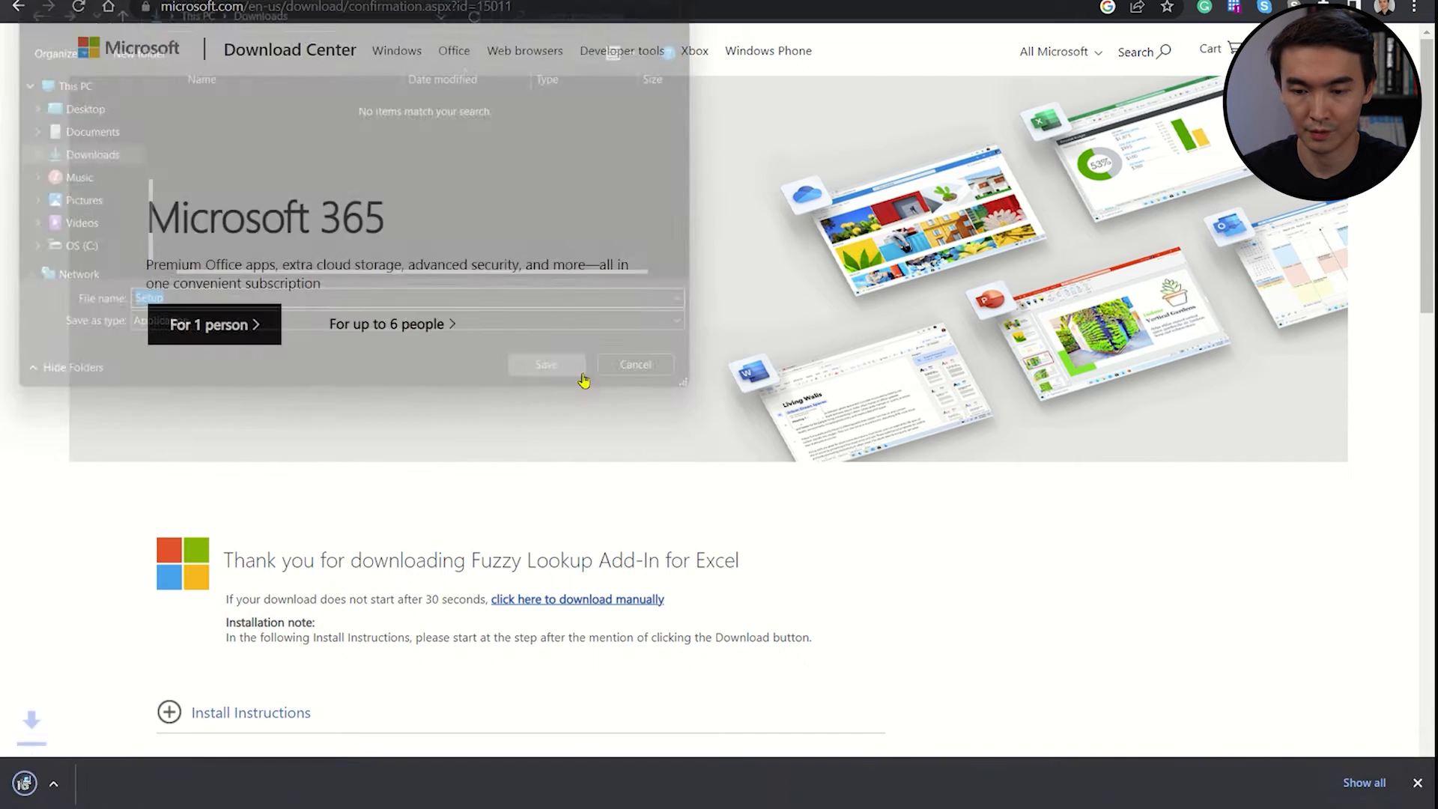
Run the downloaded Setup.exe, accept the license agreement and install the Fuzzy Lookup add-in with default options.
click(96, 786)
click(878, 567)
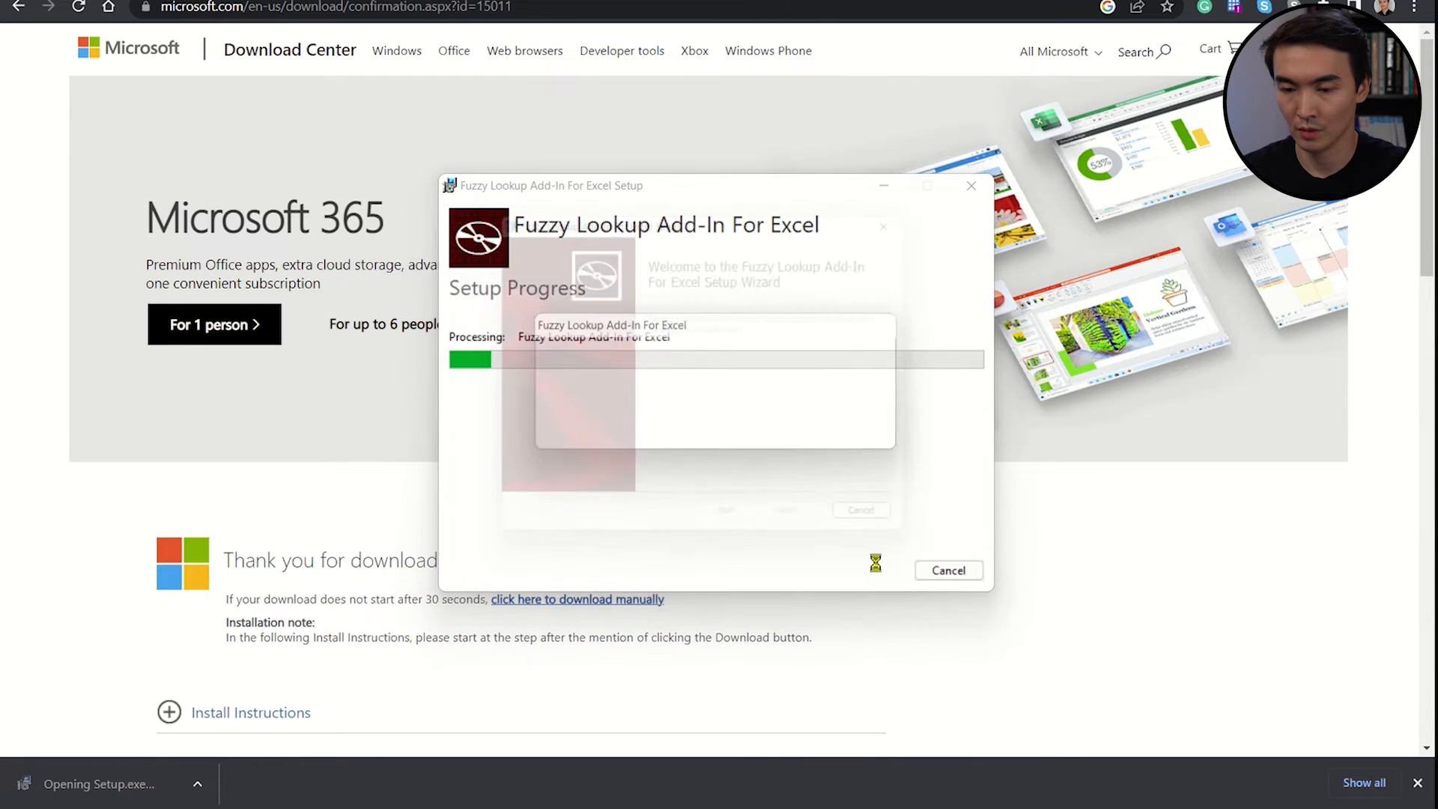
click(562, 464)
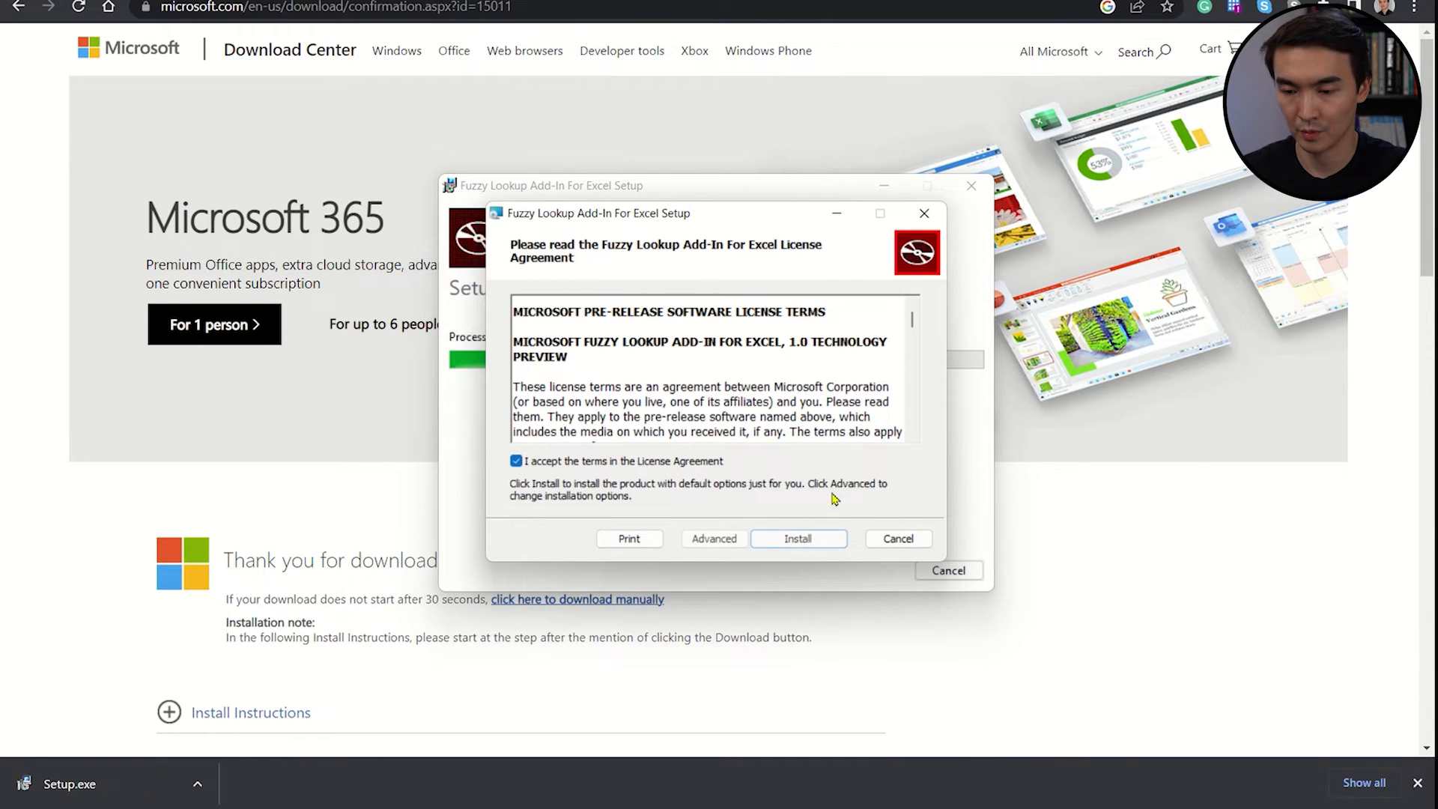
click(798, 539)
click(661, 488)
click(827, 546)
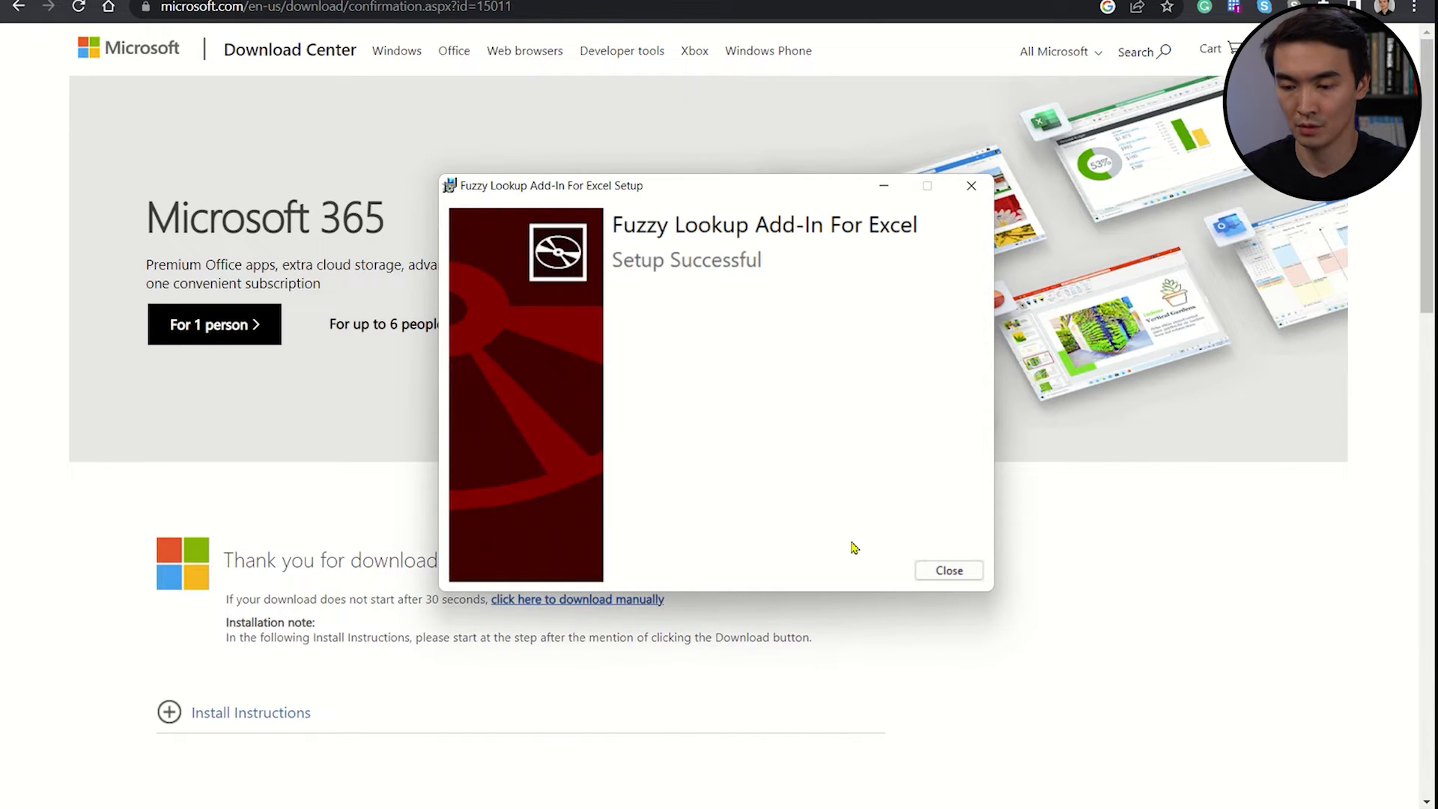
click(942, 569)
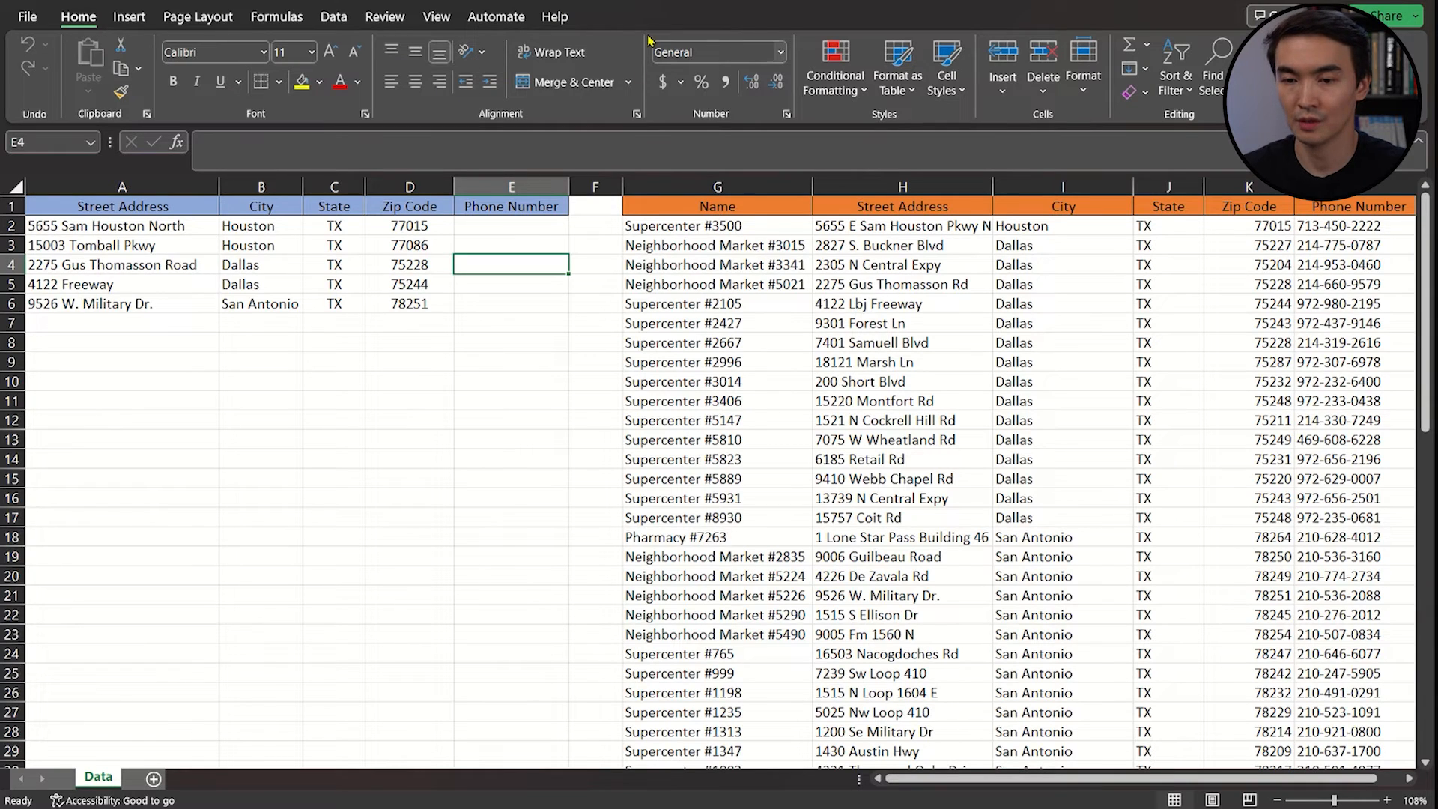
Restart Excel with the workbook to load the Fuzzy Lookup add-in and display the add-in's commands.
click(1416, 12)
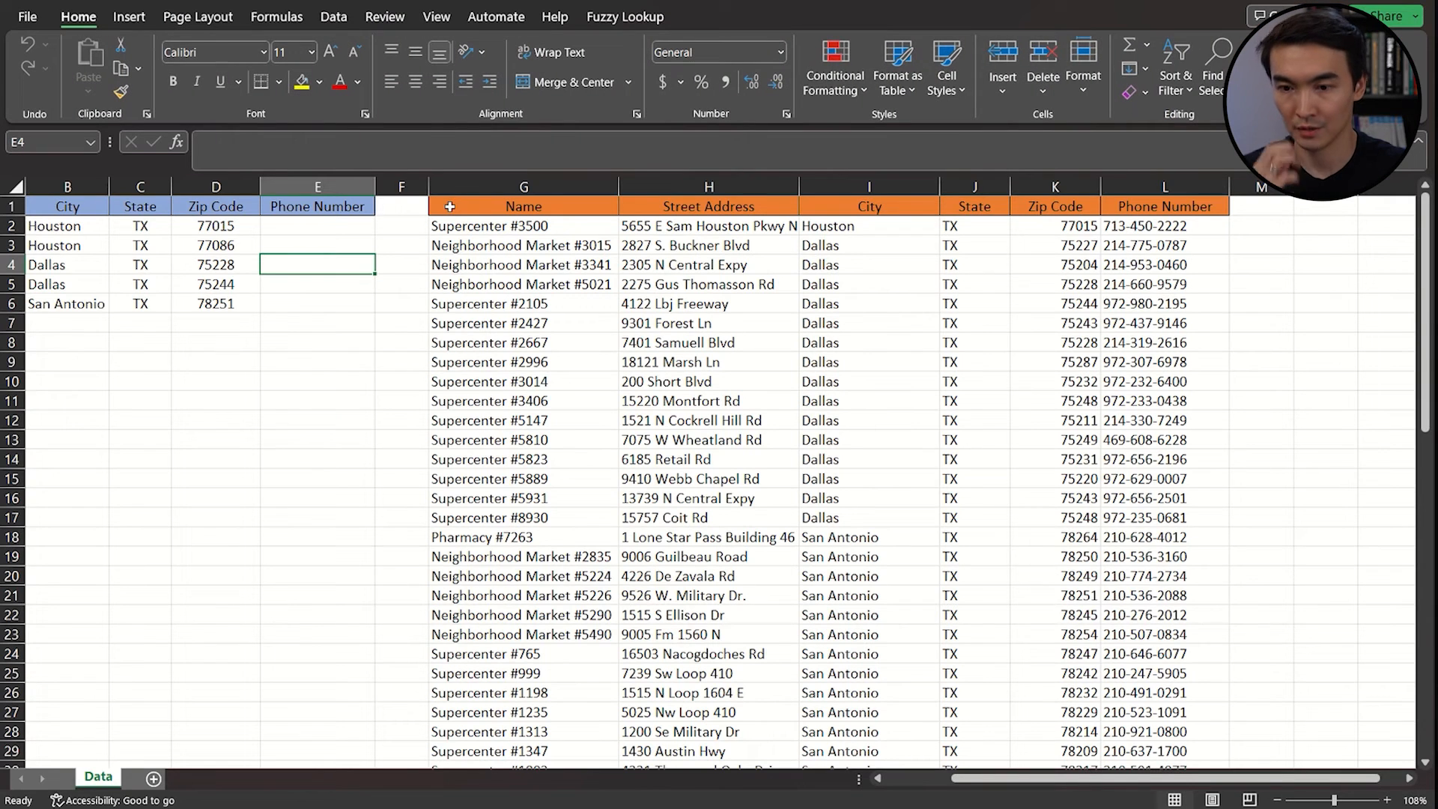
click(623, 18)
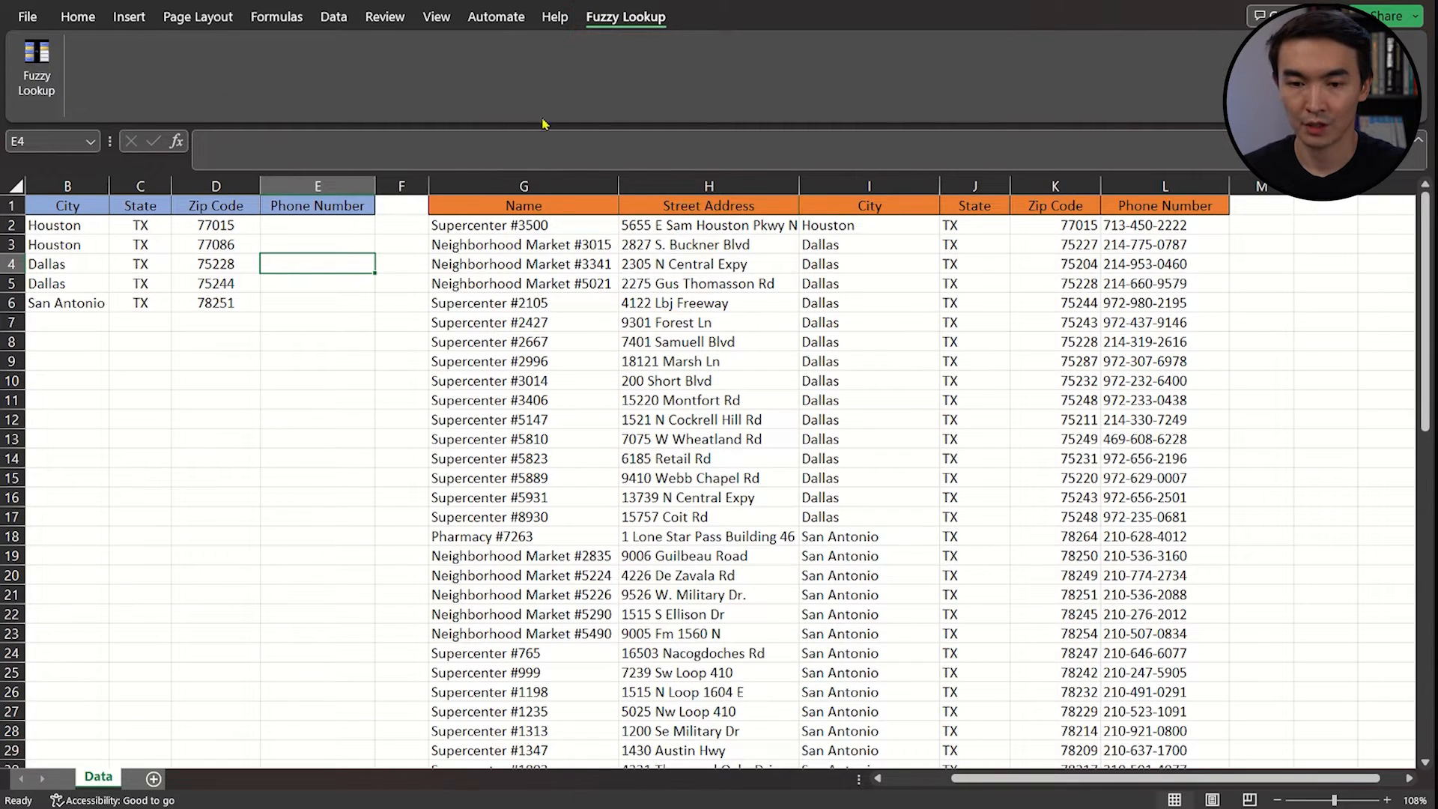
Convert the blue address range A1:E6 into a table with headers and name it Table_blue.
scroll(340, 256, left, 3)
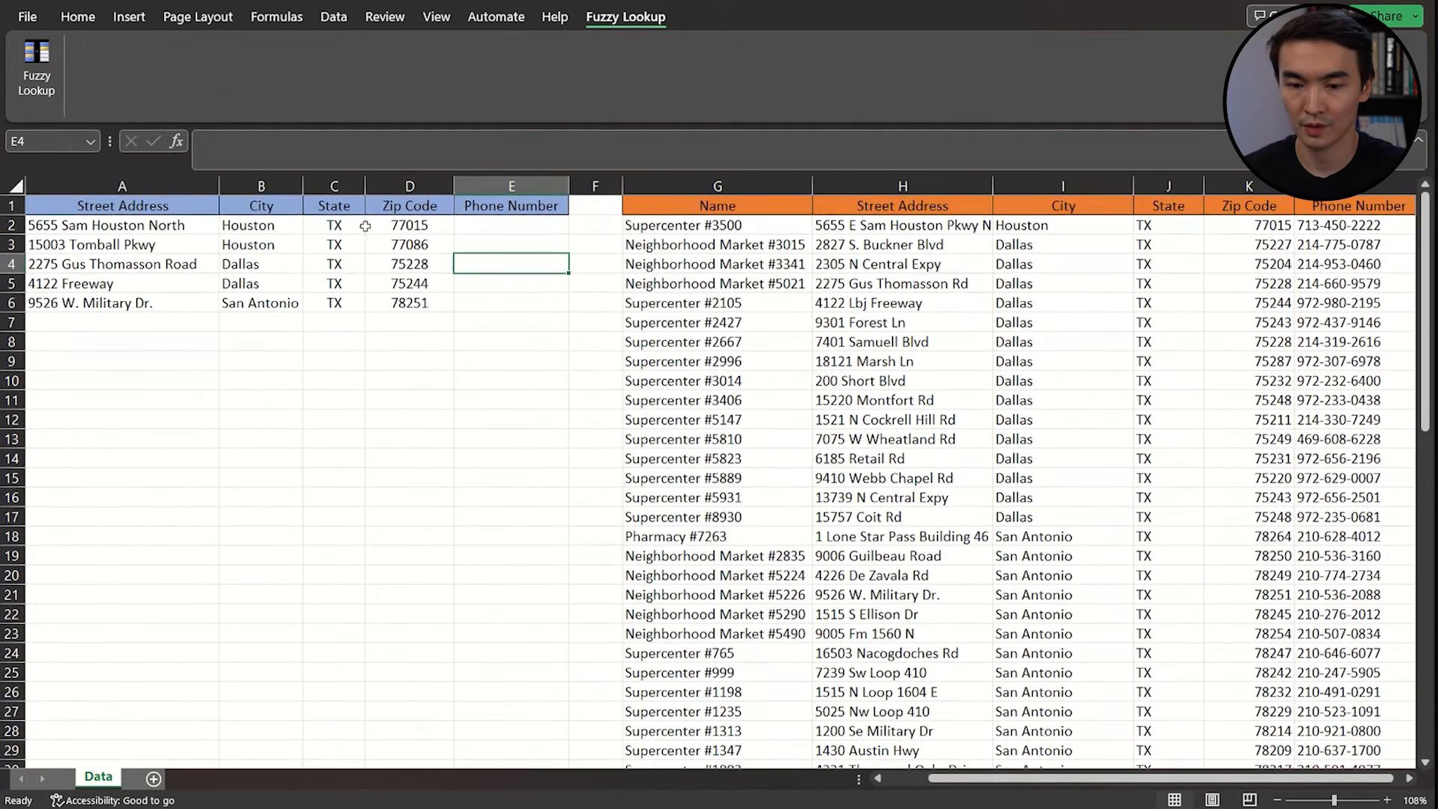
click(312, 263)
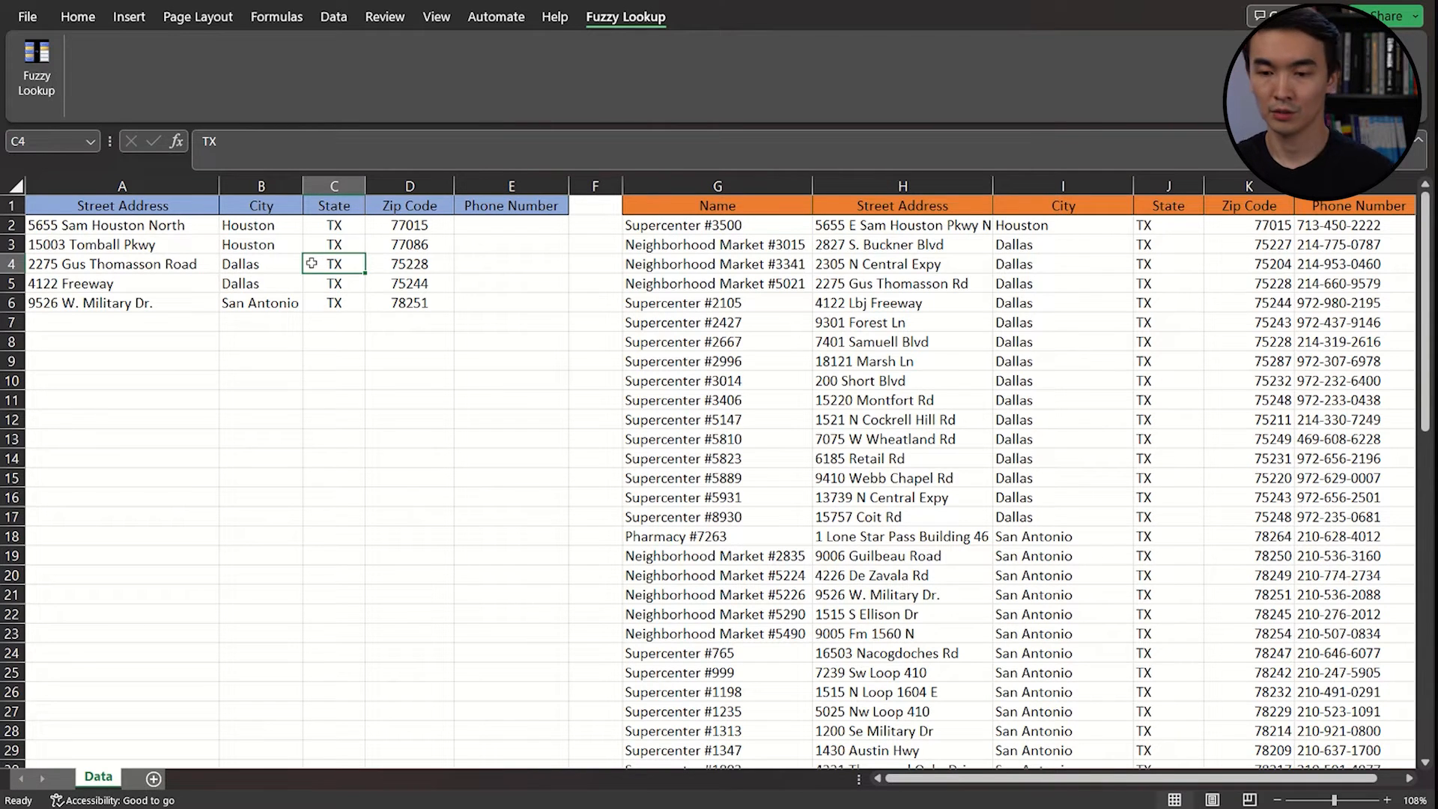
click(235, 262)
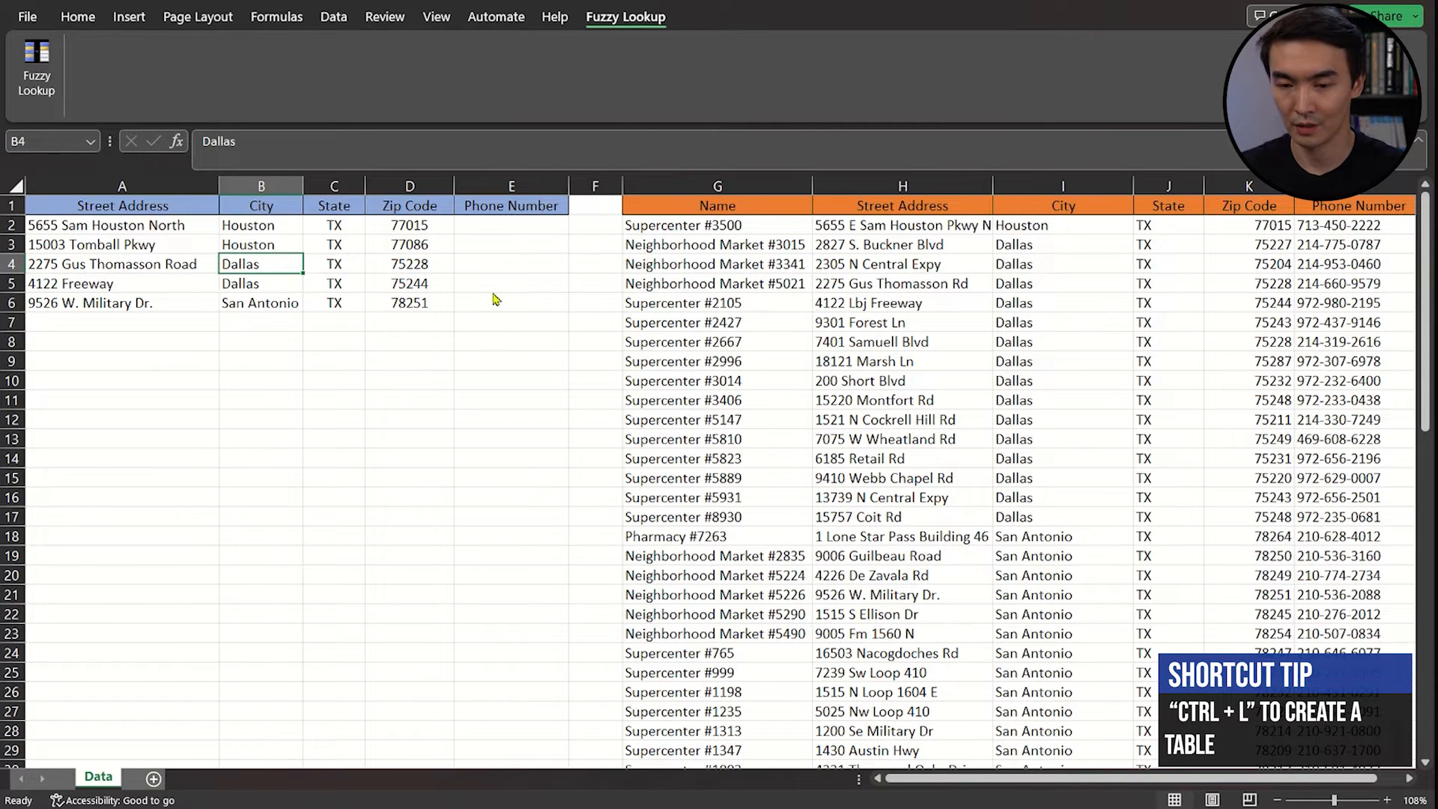
key(ctrl+l)
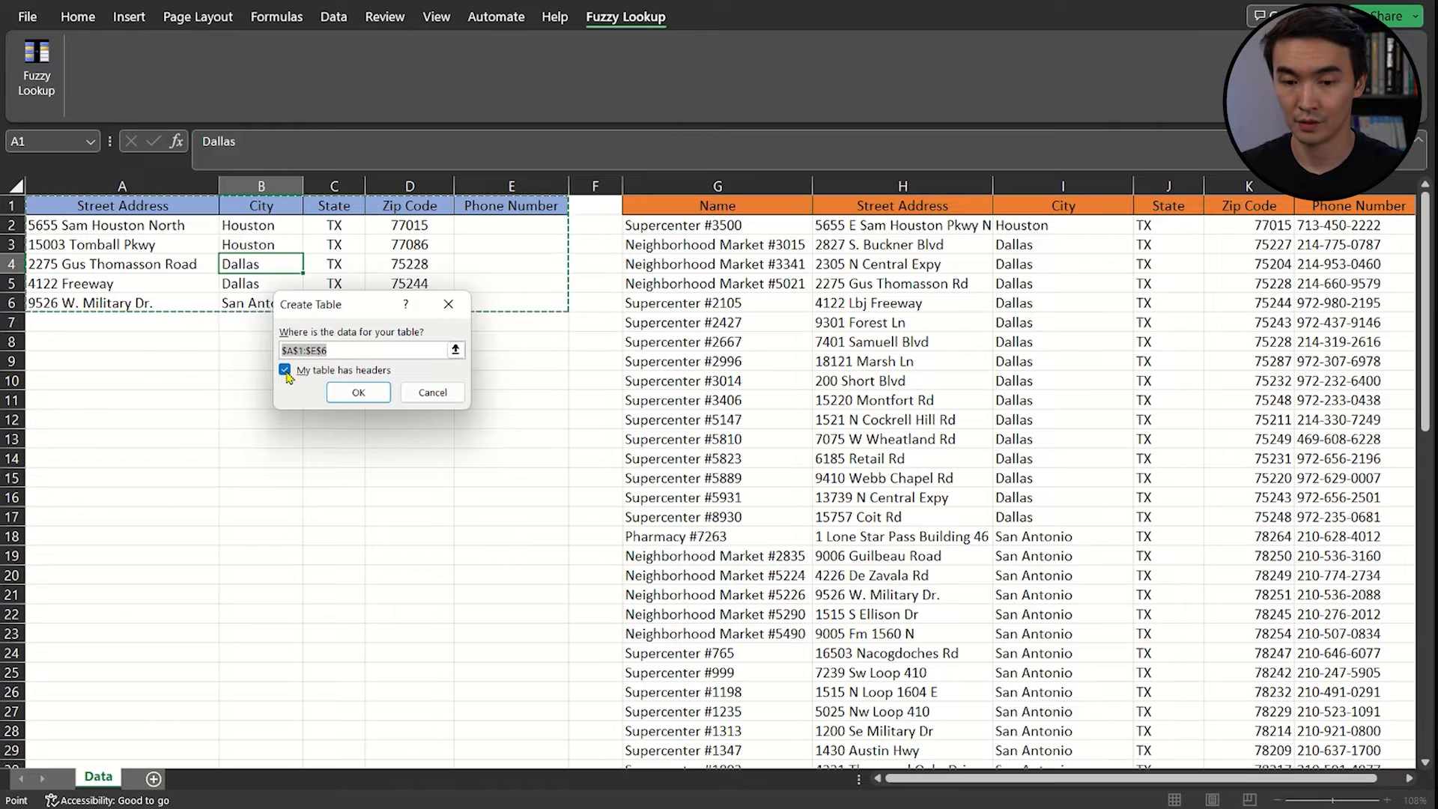
click(360, 394)
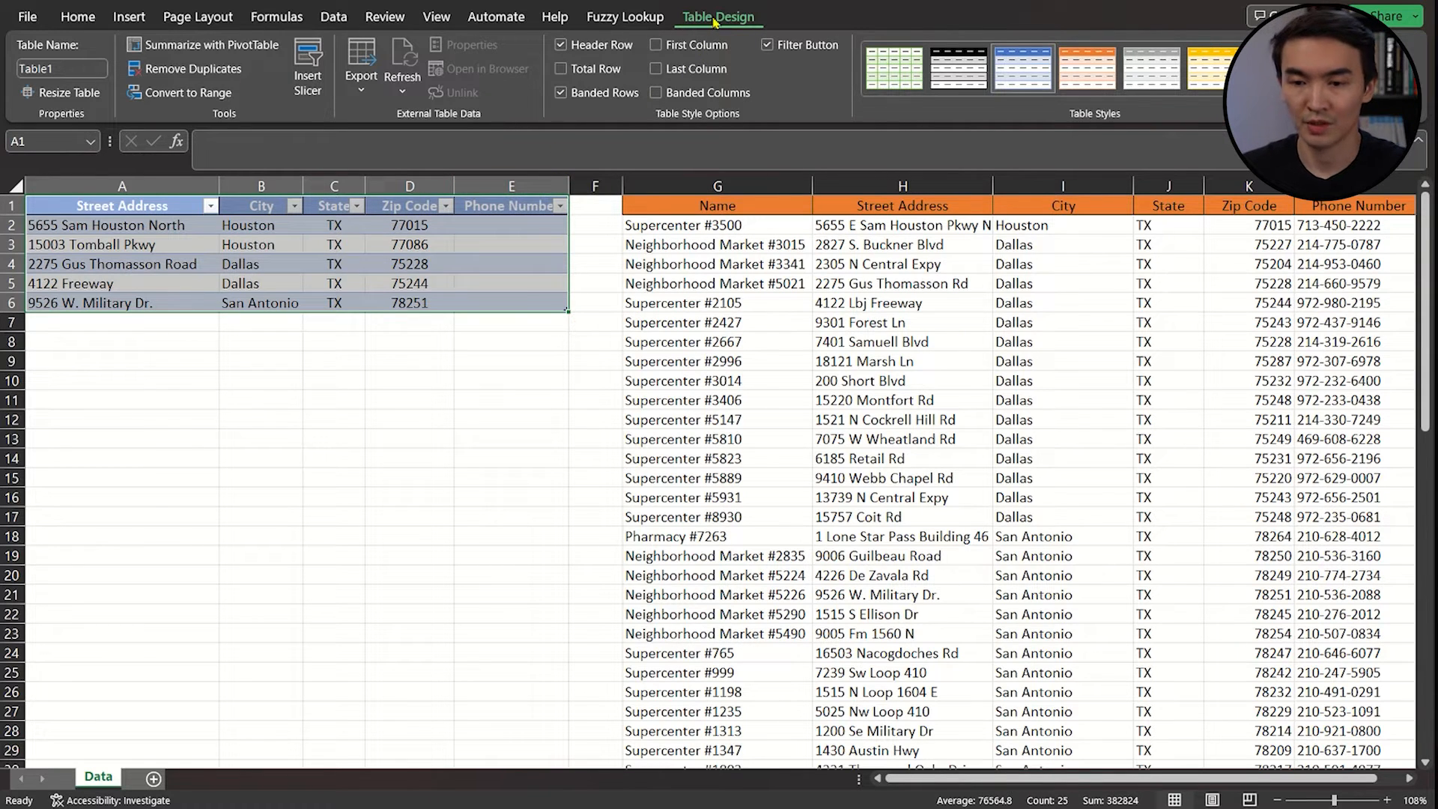
click(64, 72)
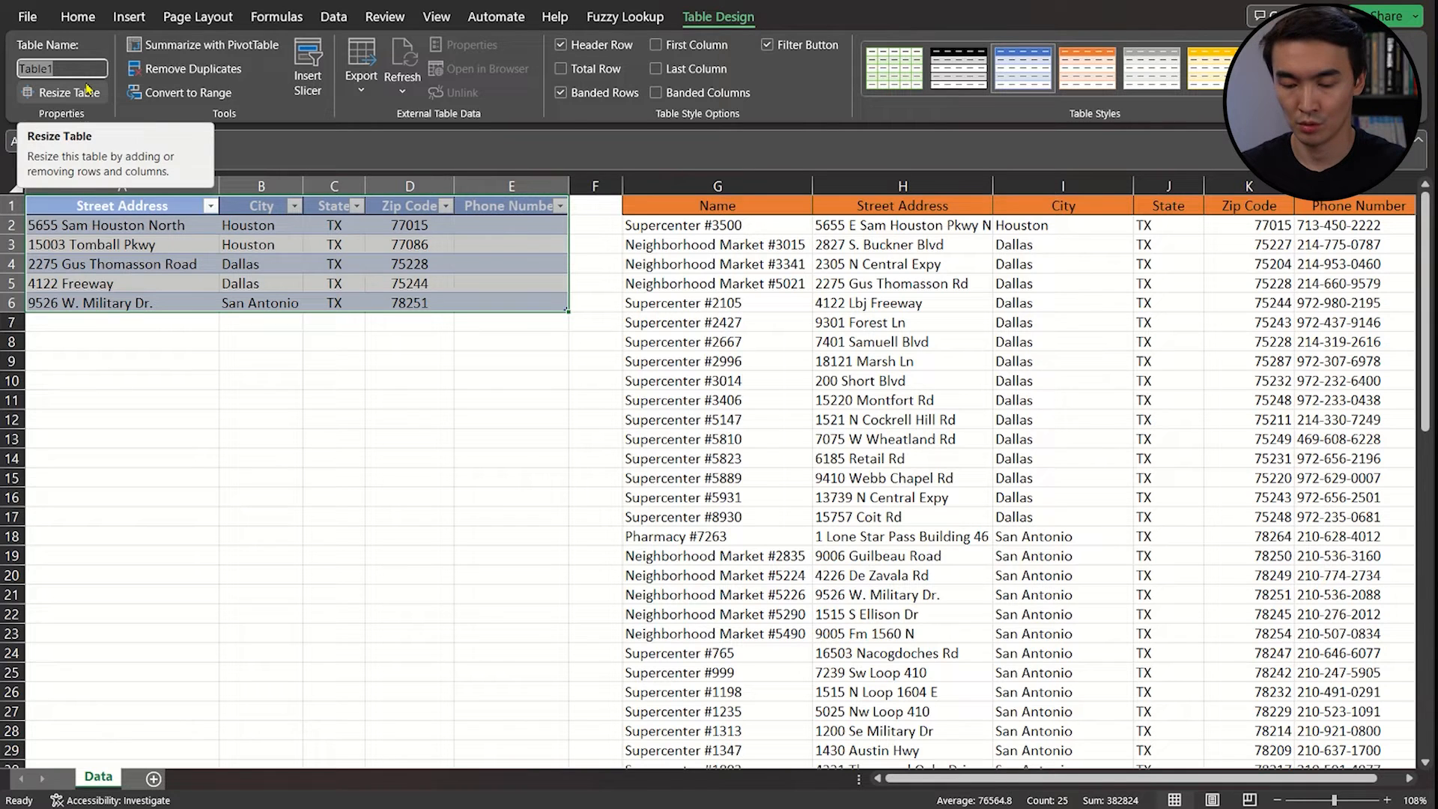
text(T)
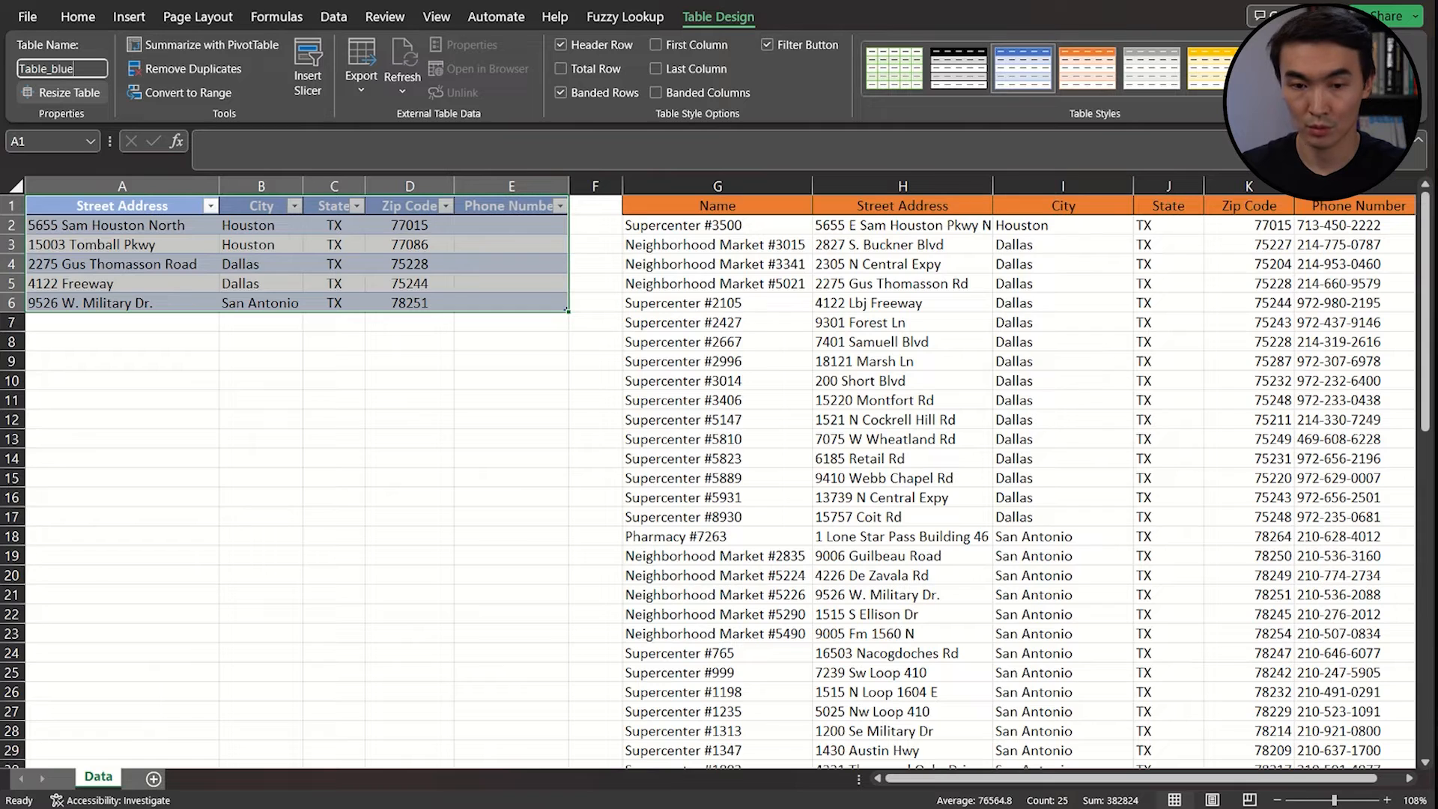
key(Return)
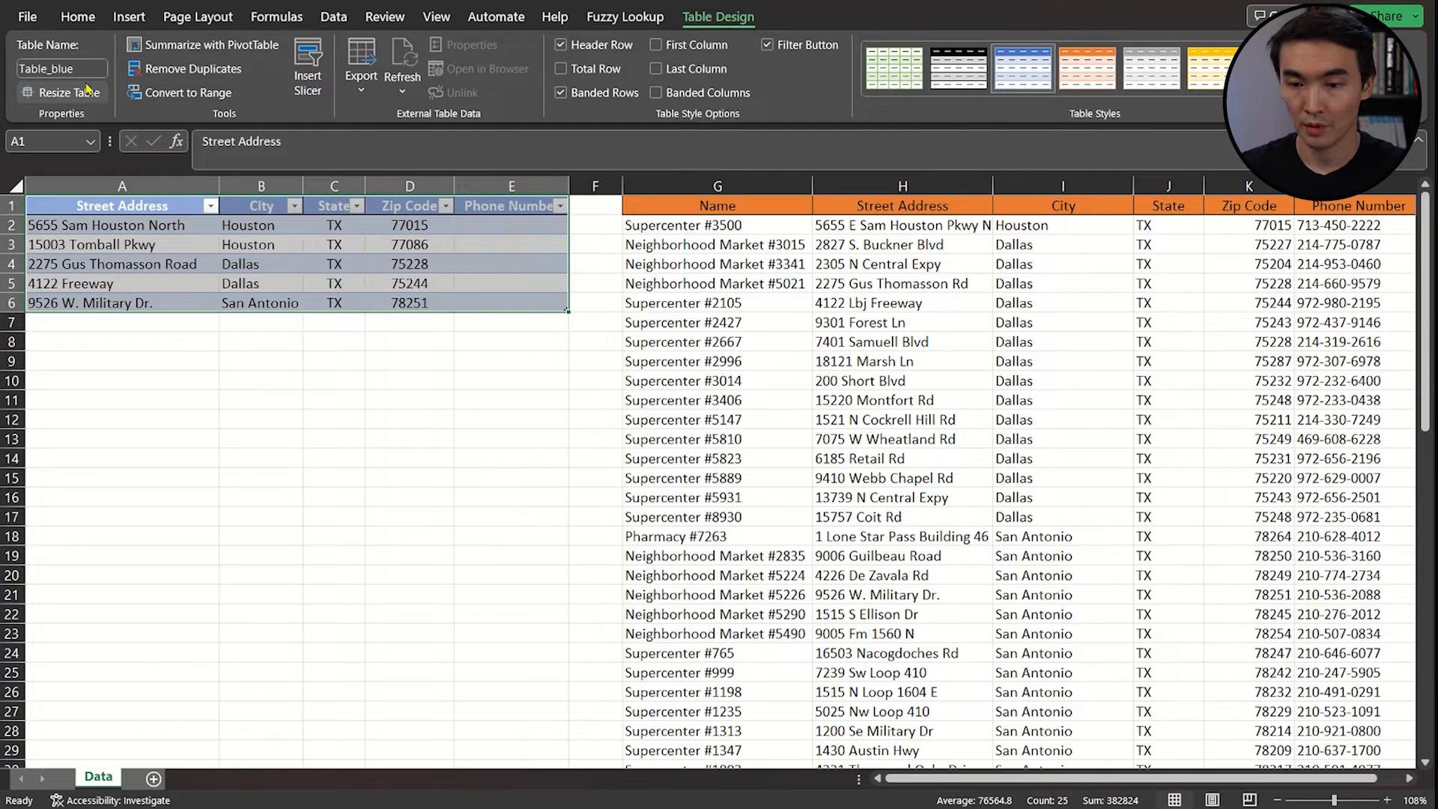
Convert the orange store range G1:L69 into a table with headers and name it Table_Orange.
click(865, 289)
key(ctrl+t)
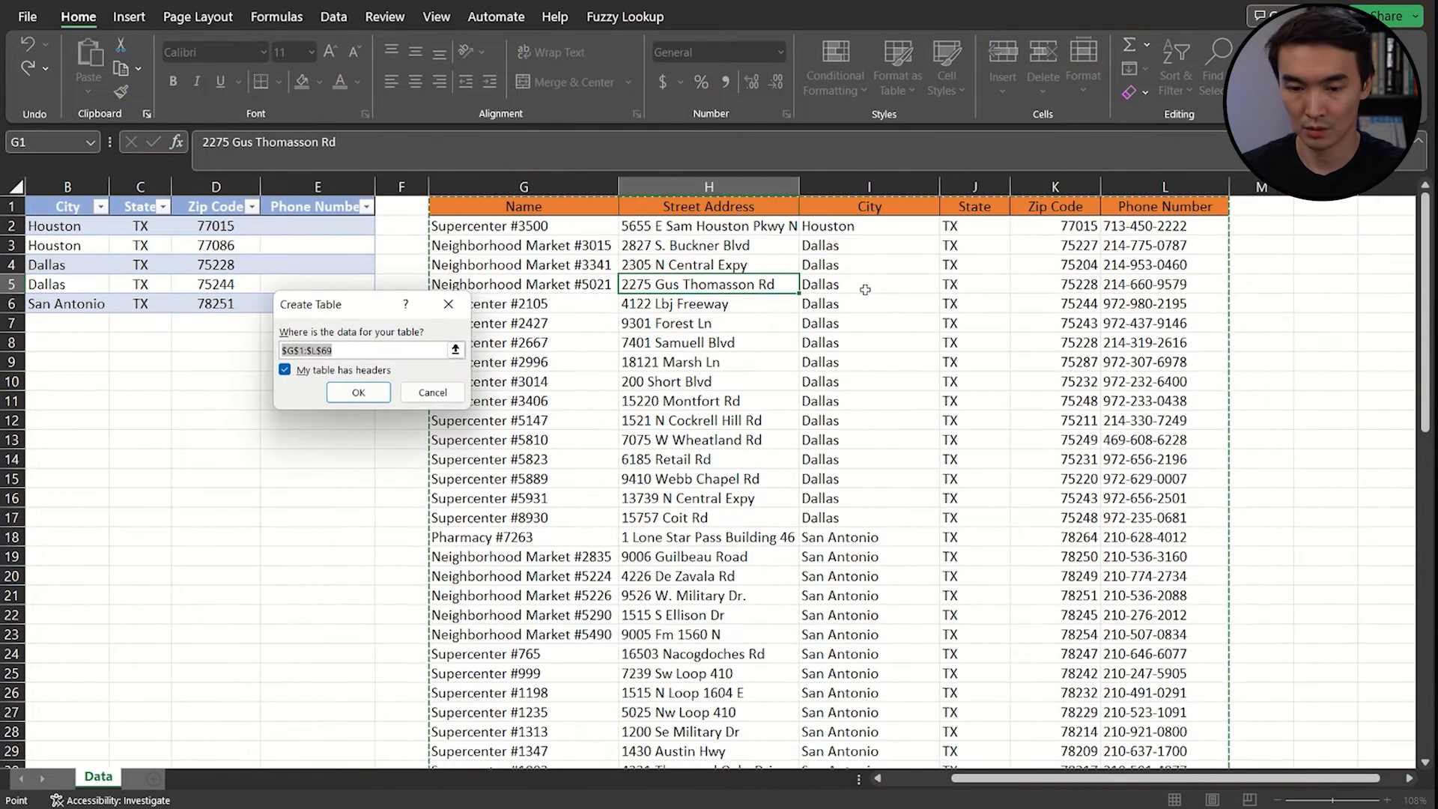
click(357, 390)
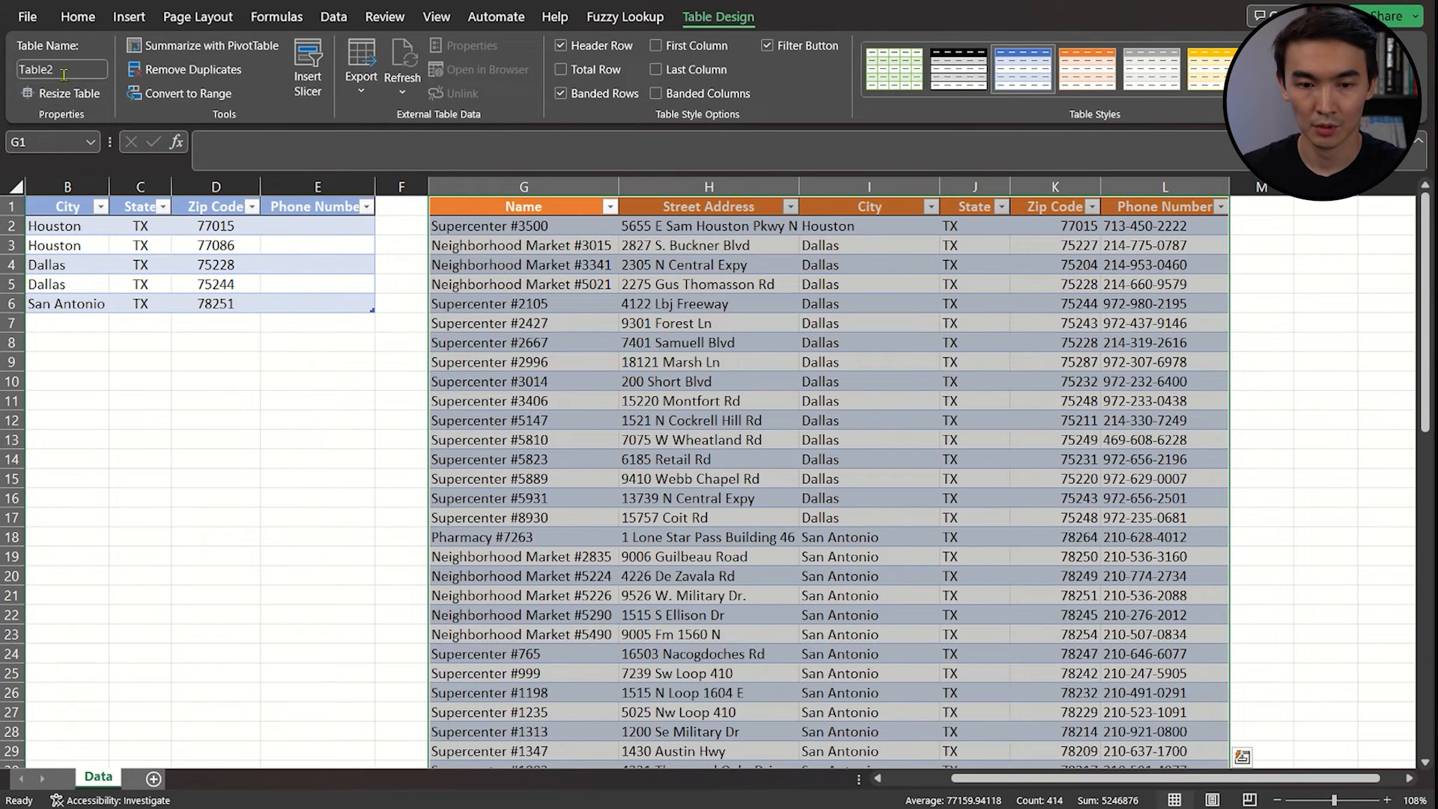
click(64, 75)
text(Table)
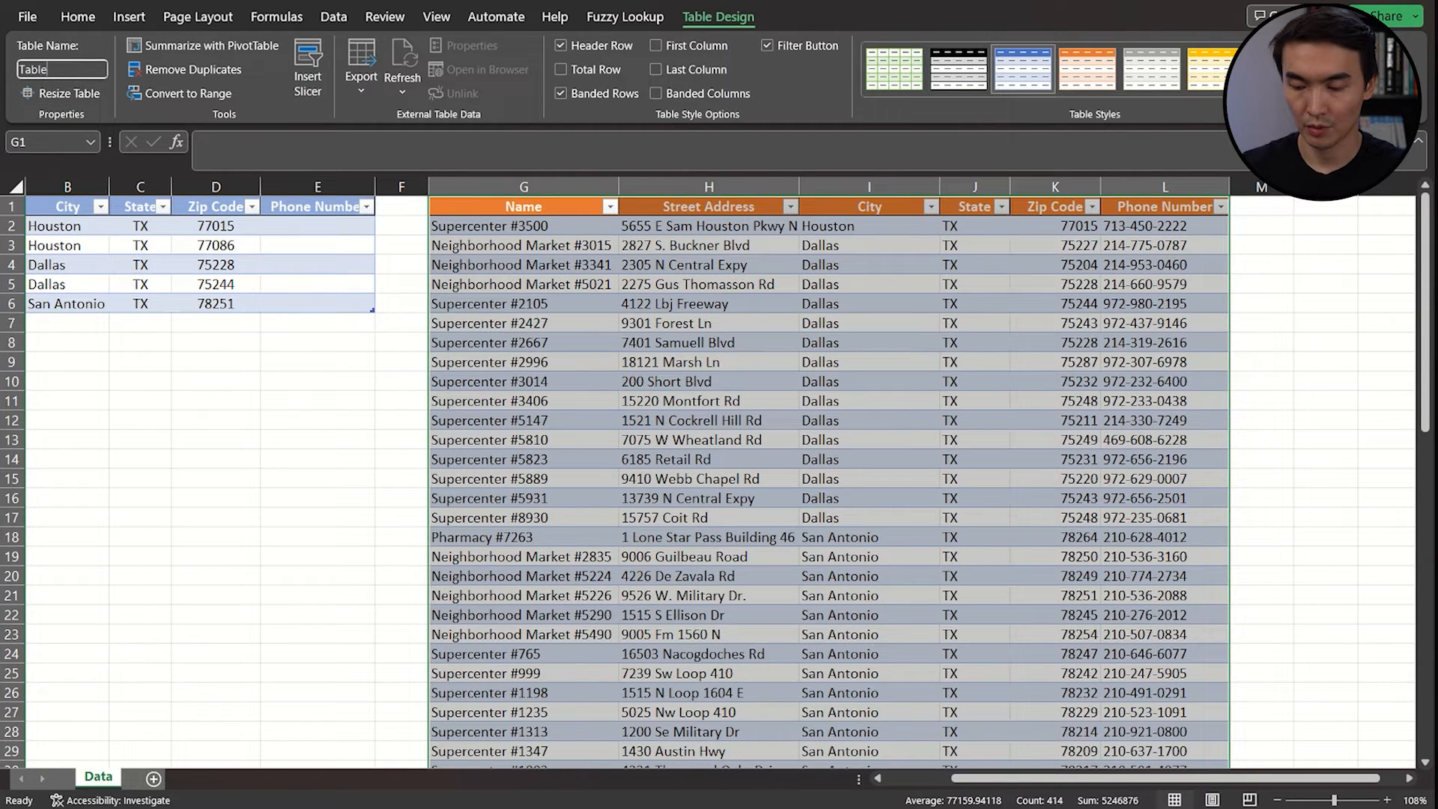
text(_Orange)
key(Return)
scroll(137, 672, left, 3)
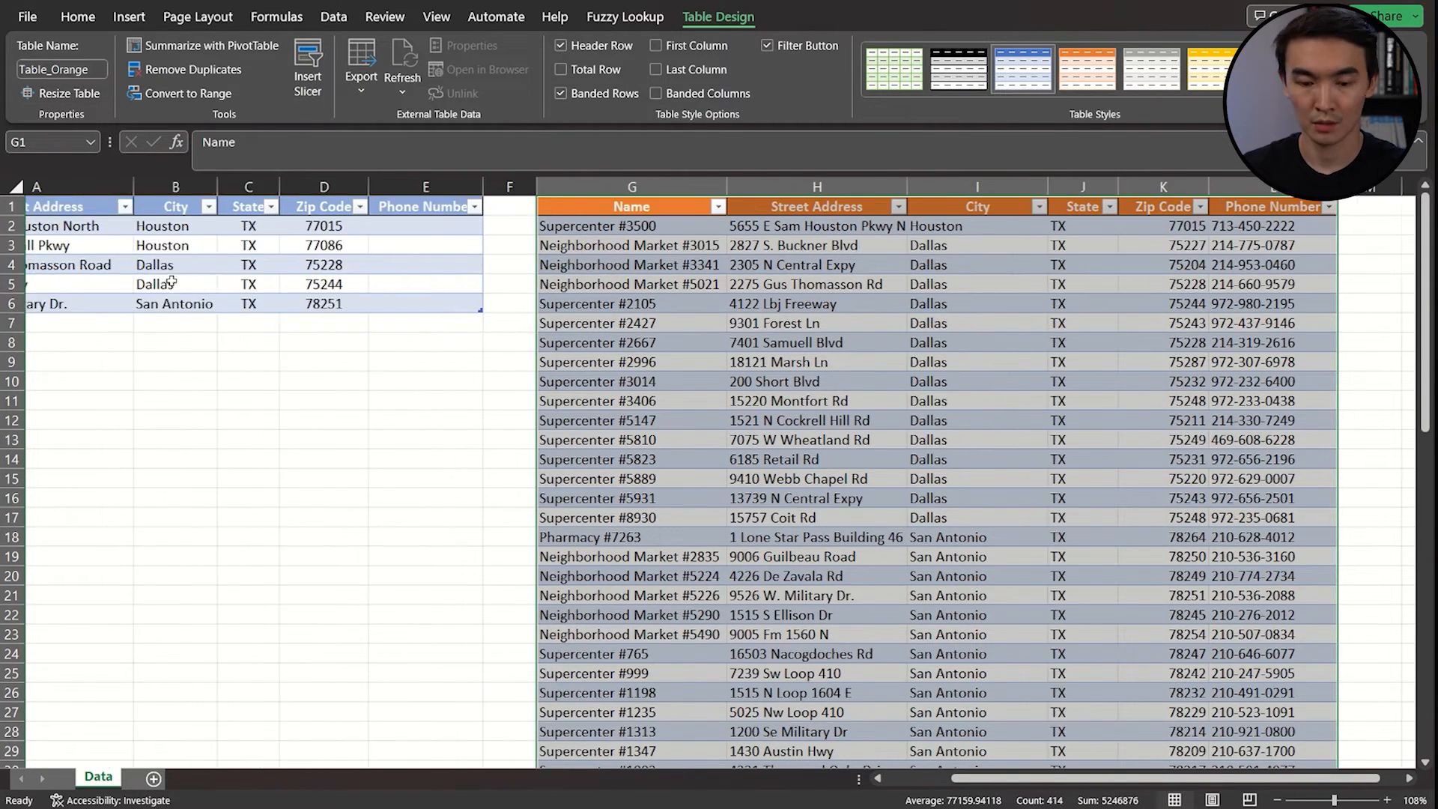
Add a new worksheet and start Fuzzy Lookup with cell B3 as the output location.
click(154, 779)
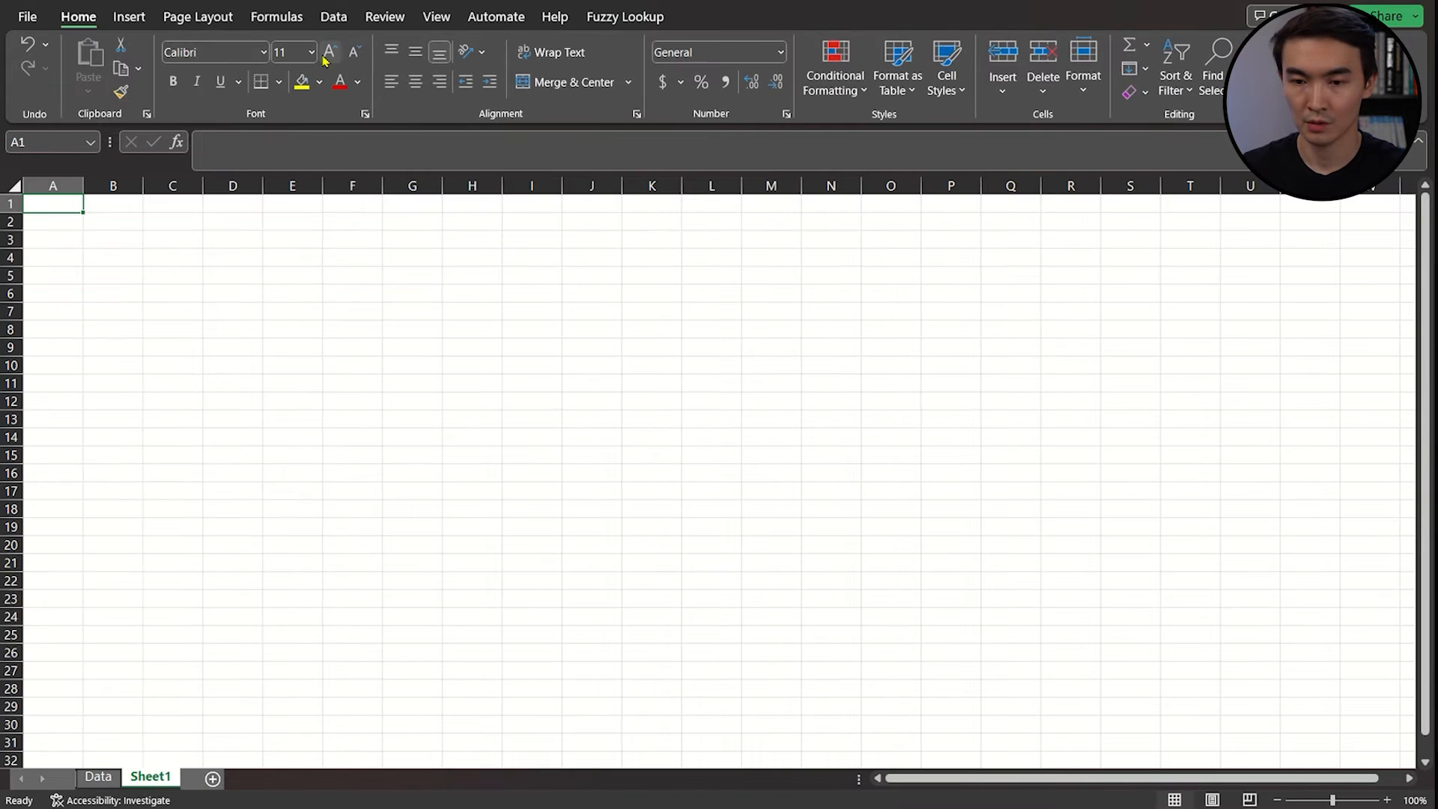
click(627, 18)
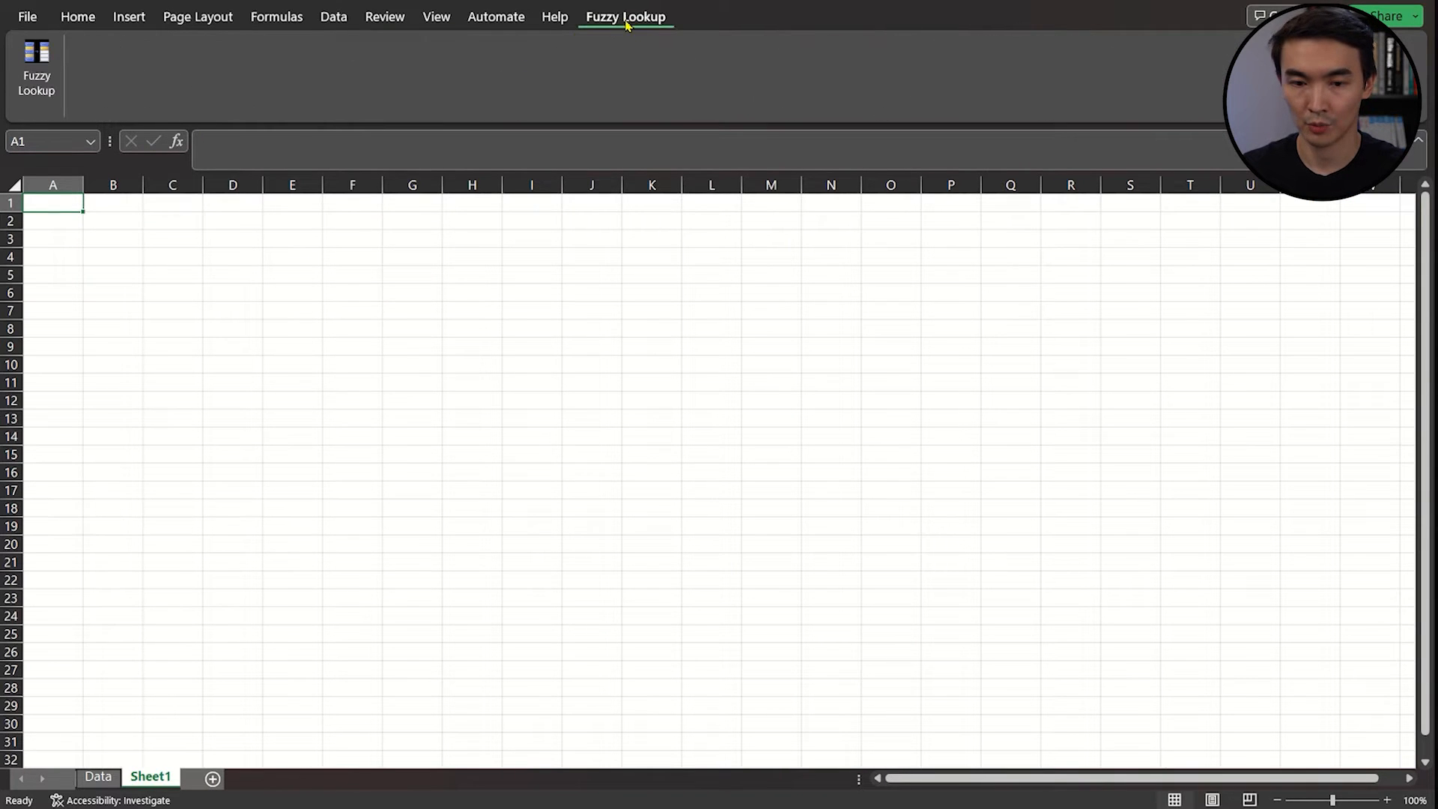
click(111, 241)
click(36, 68)
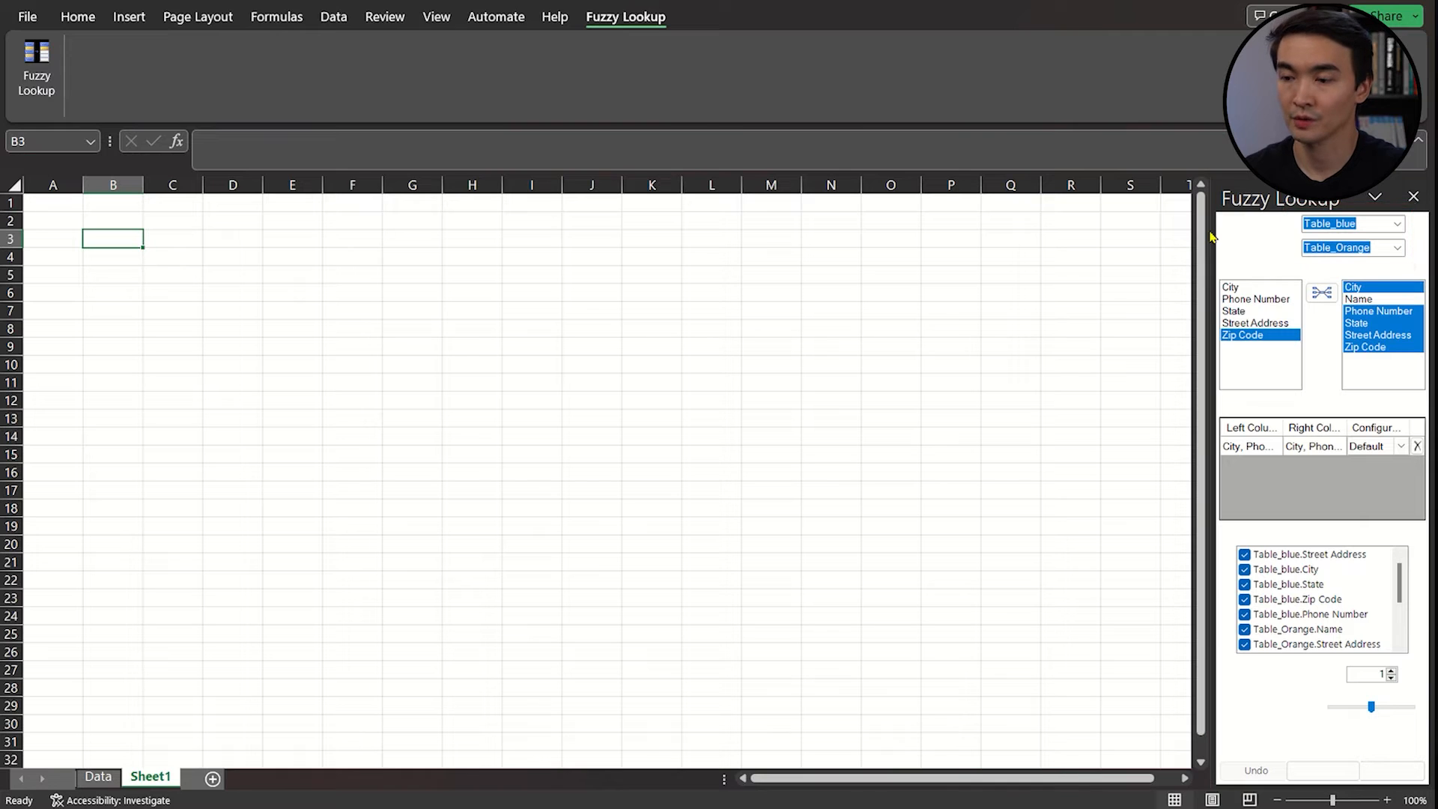
Choose Table_blue as the left table and Table_Orange as the right table for the fuzzy lookup.
click(1397, 249)
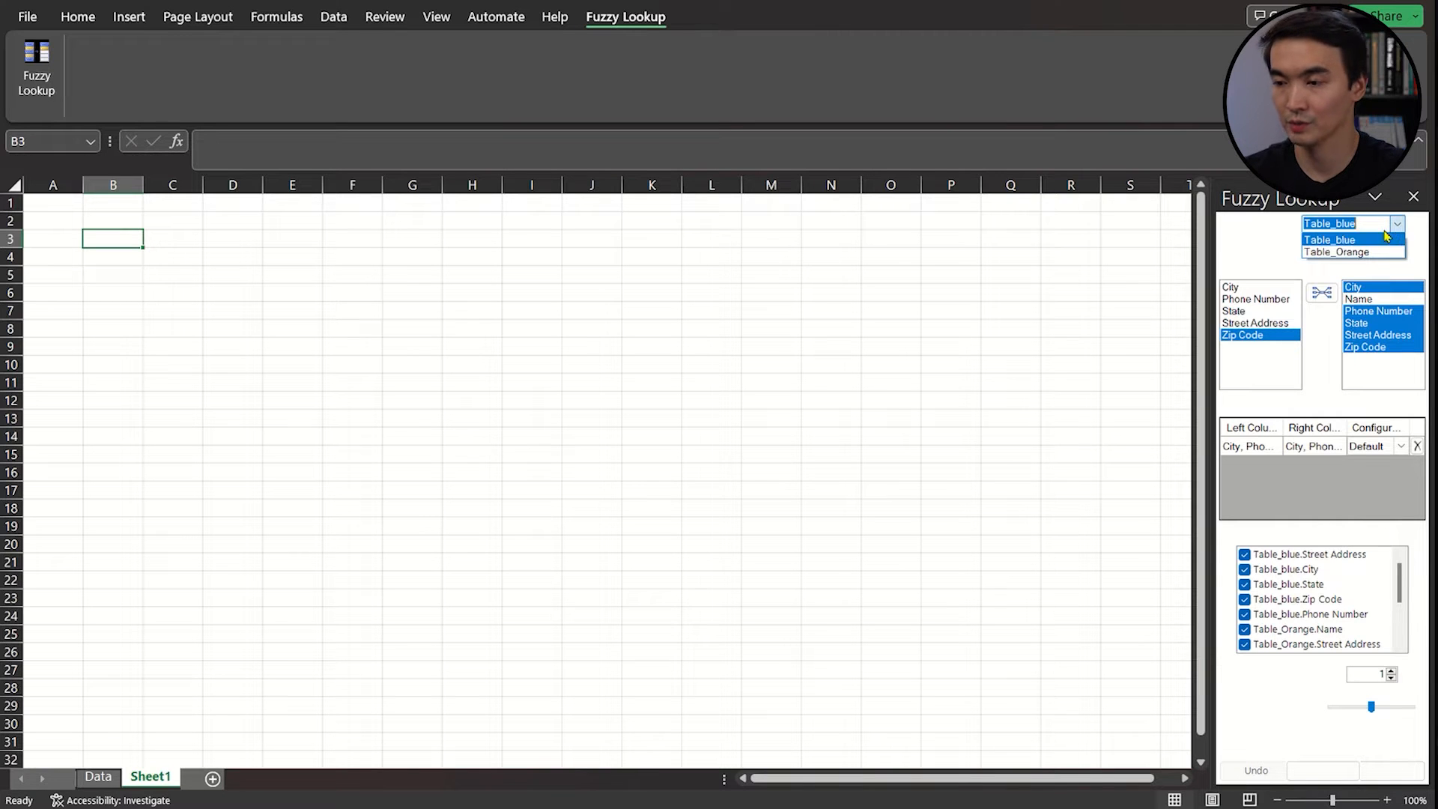
click(1399, 248)
click(1401, 249)
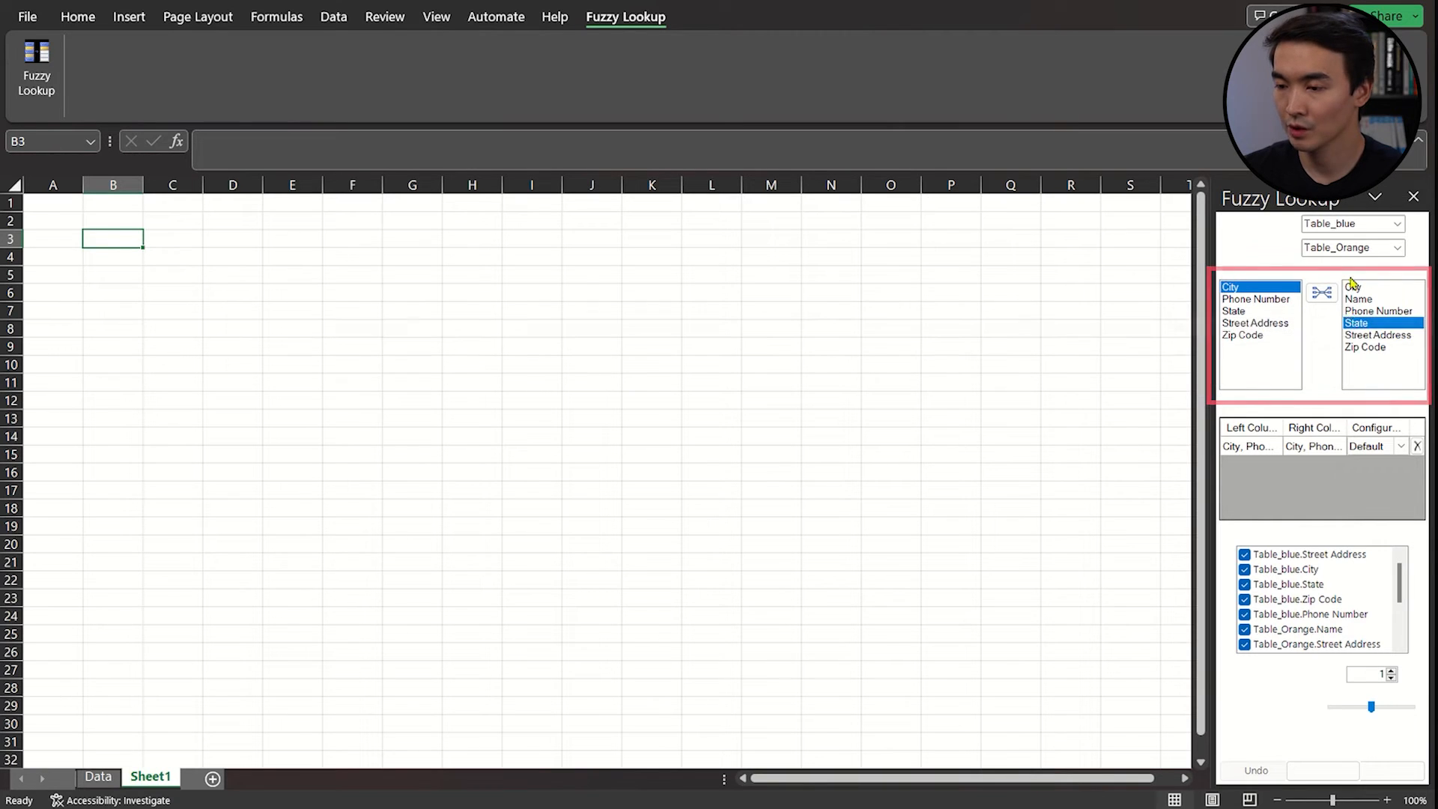
Remove the default multi-column join and add a join matching Street Address in both tables.
click(1275, 300)
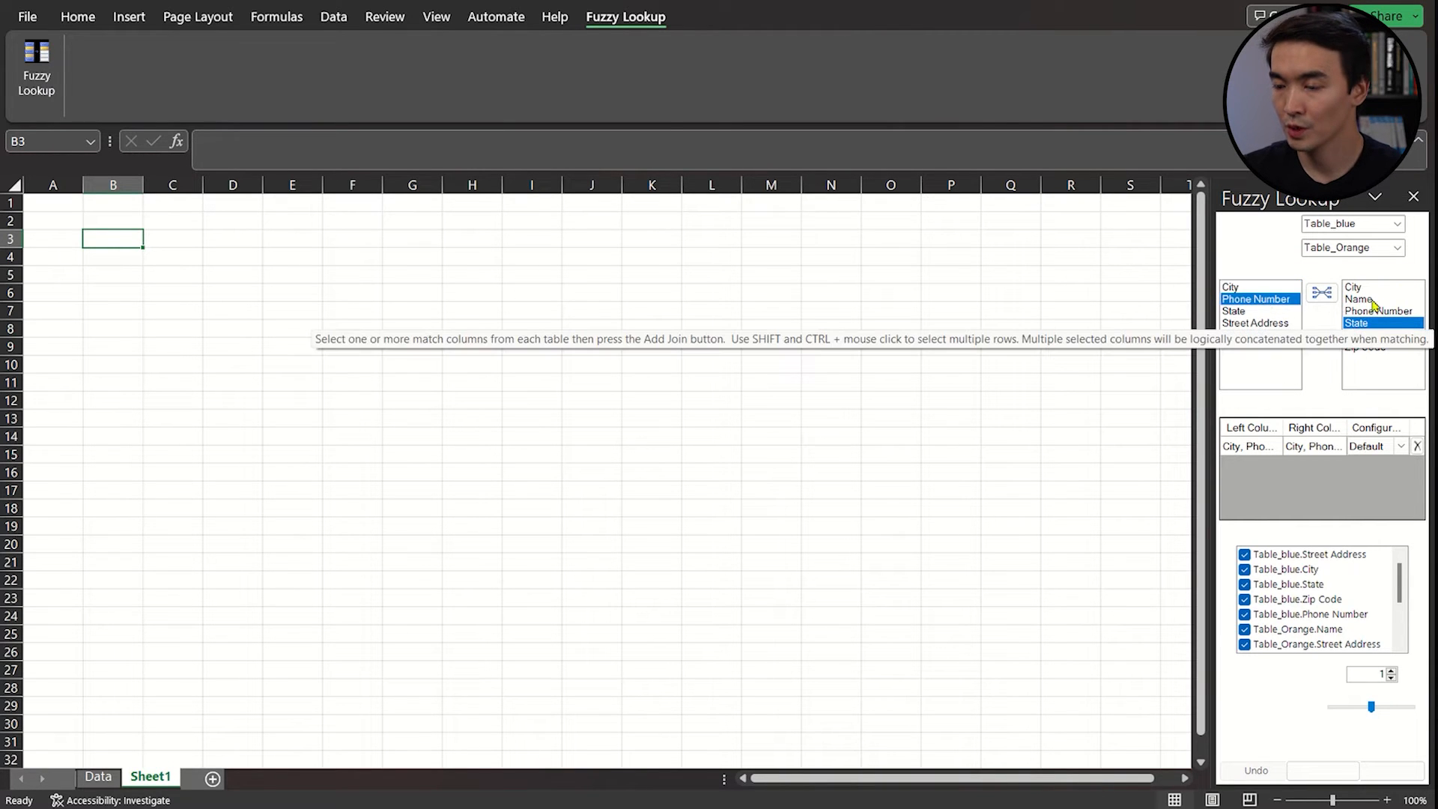
click(1259, 311)
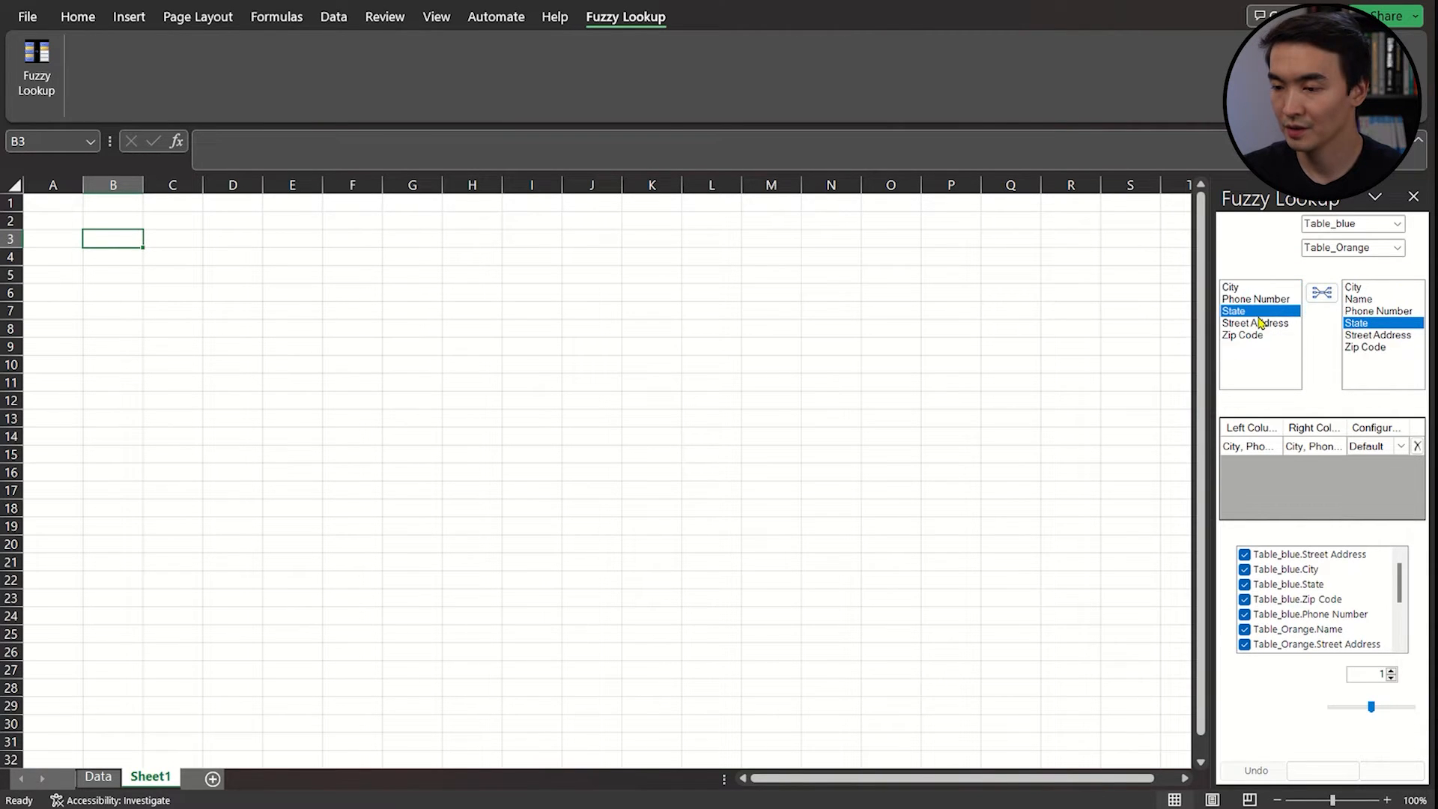
click(1377, 335)
click(1255, 323)
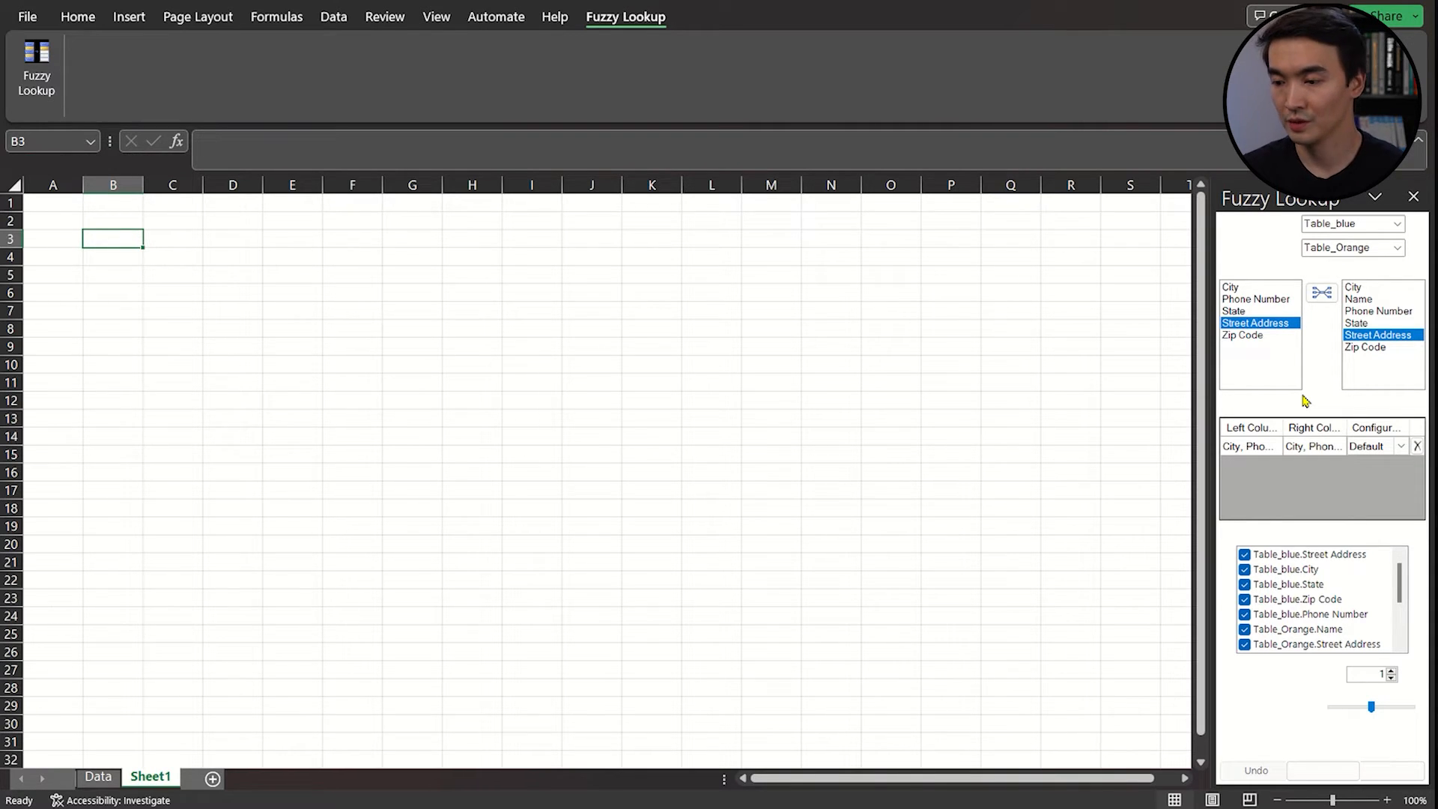
click(1417, 447)
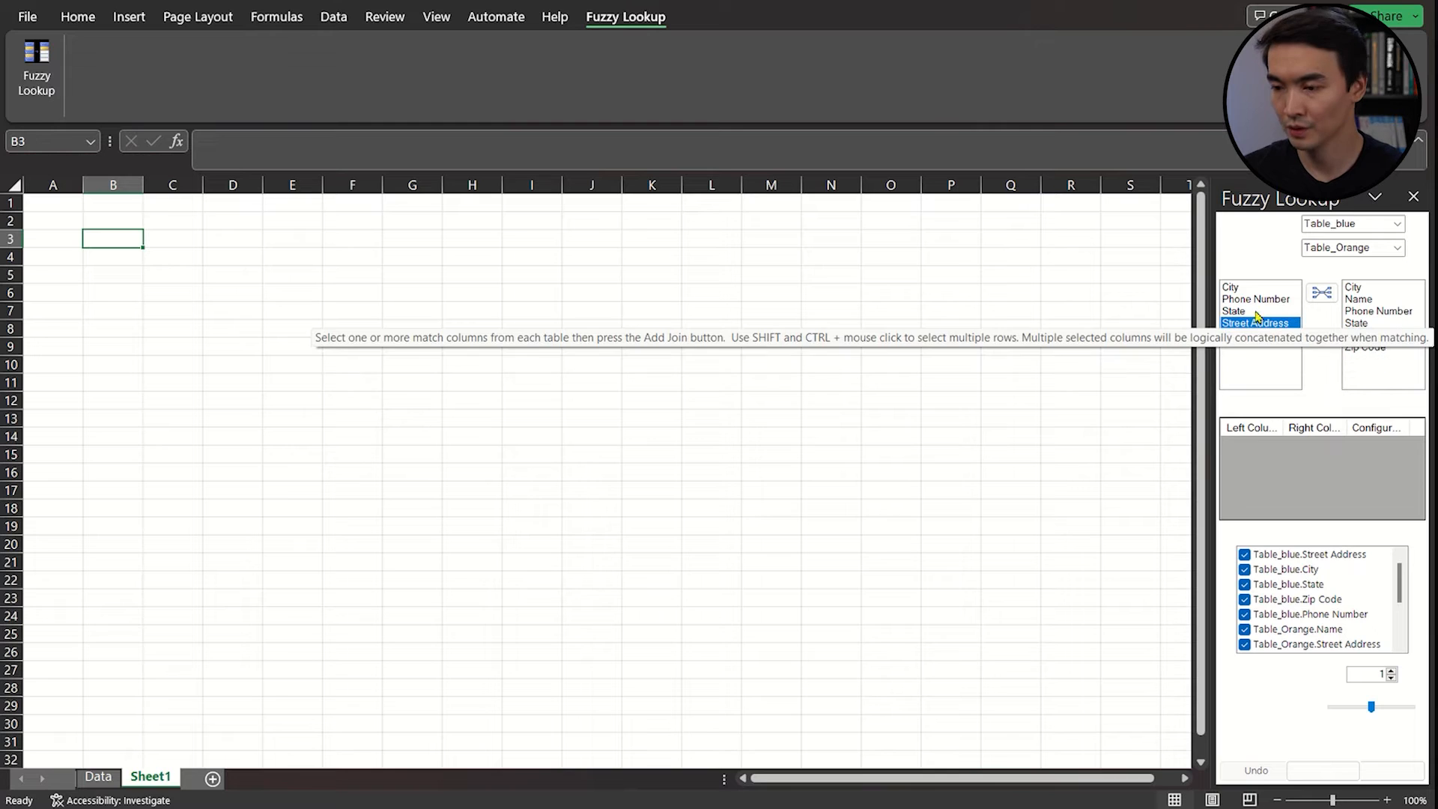
click(1374, 335)
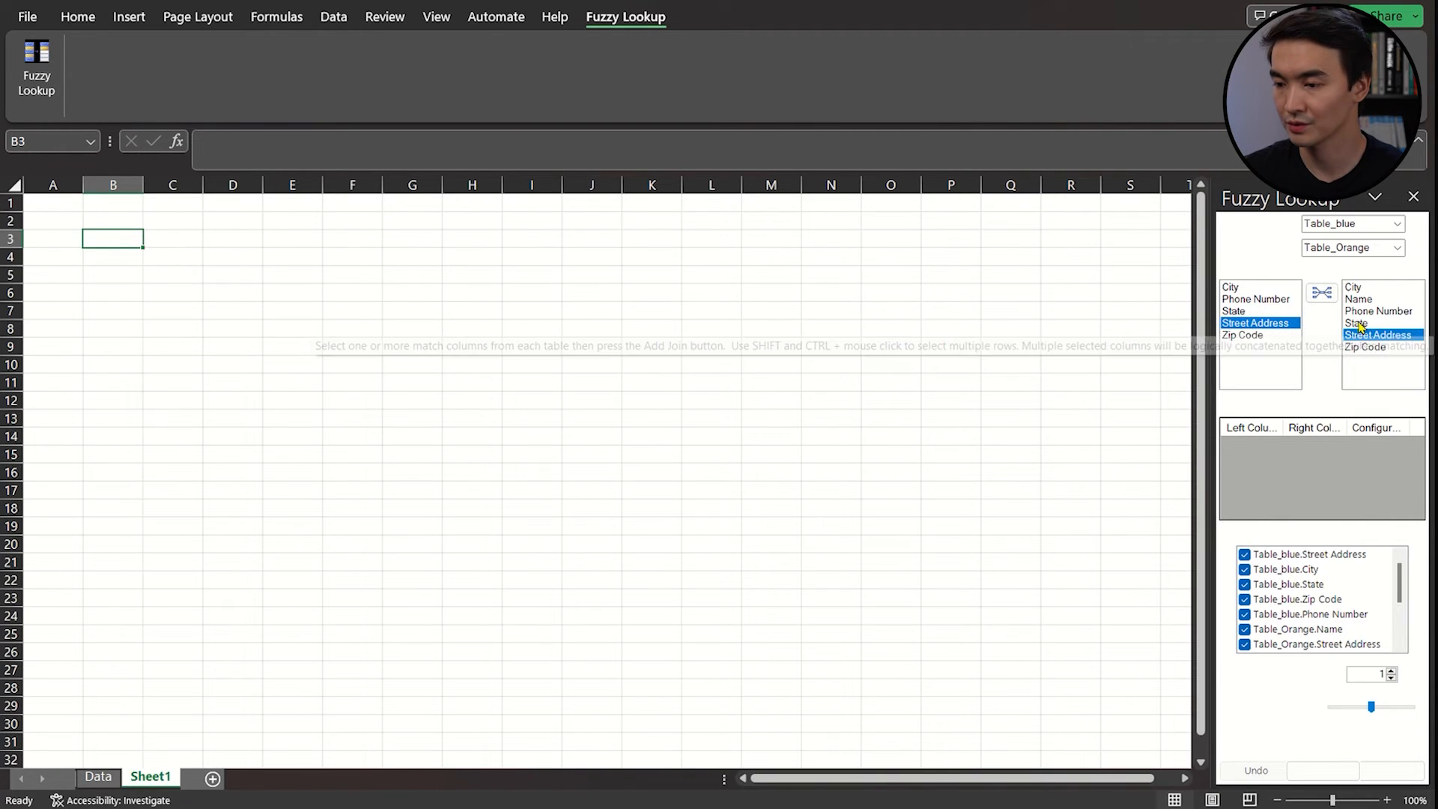
click(1322, 292)
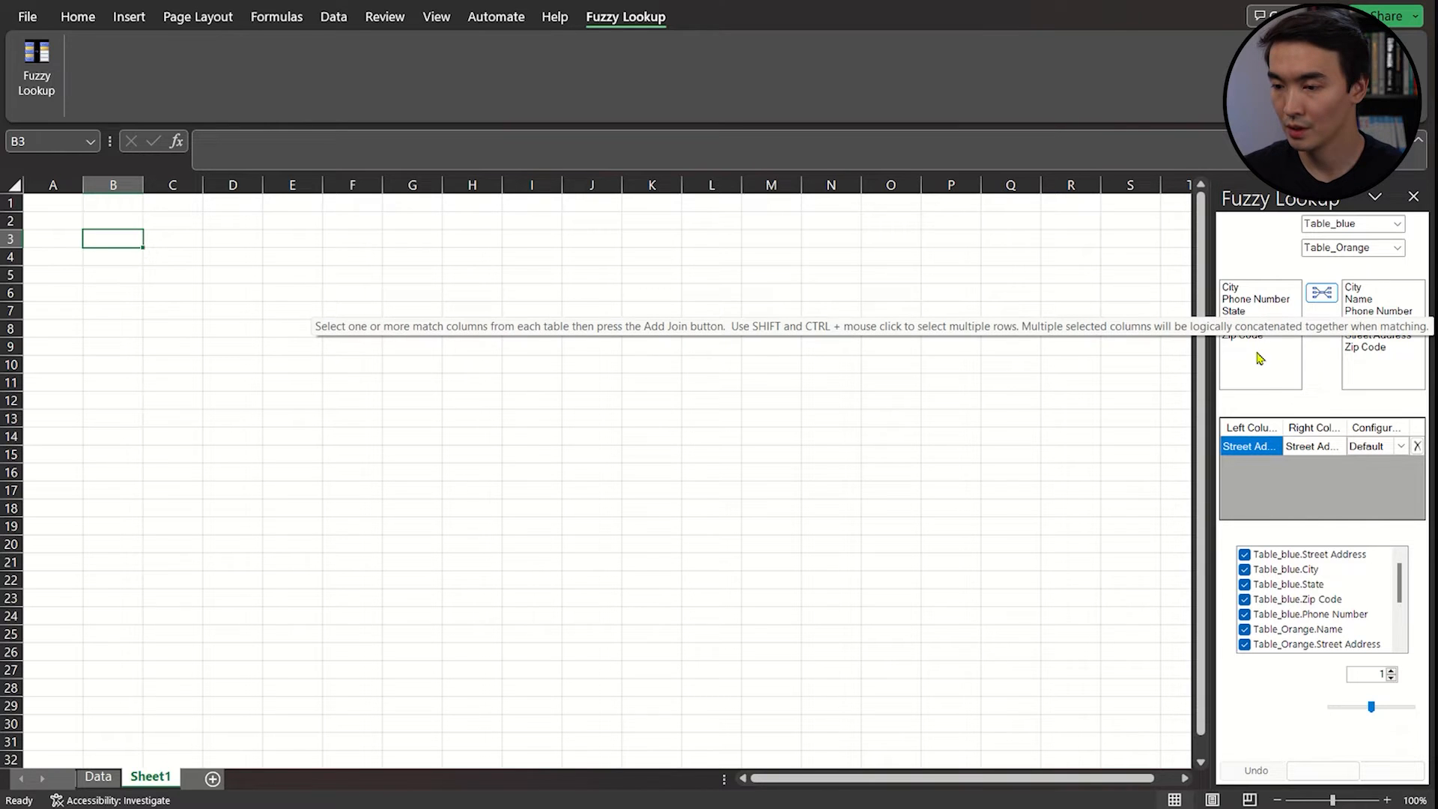
Add a second join matching the State column of both tables.
click(1262, 311)
click(1375, 323)
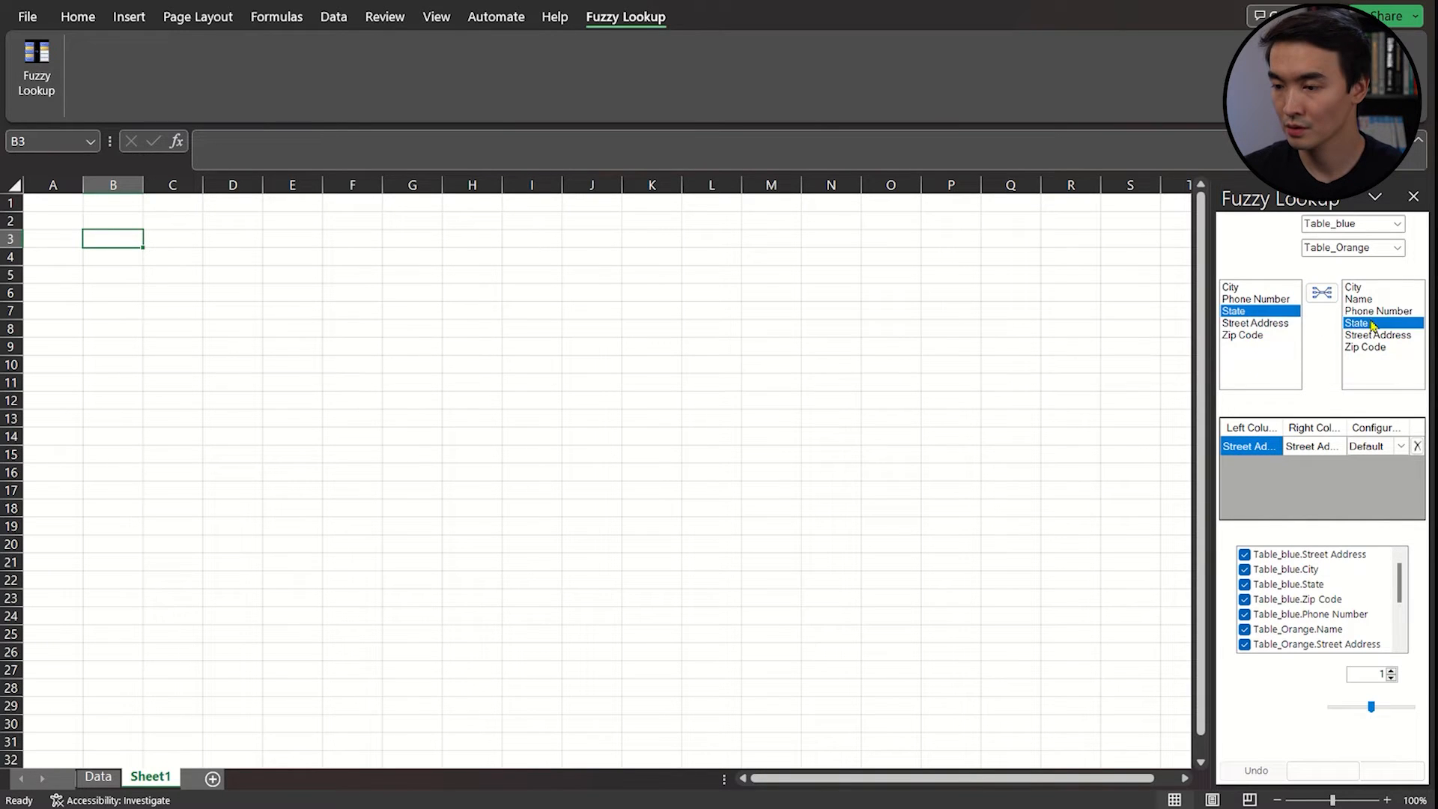
click(1326, 293)
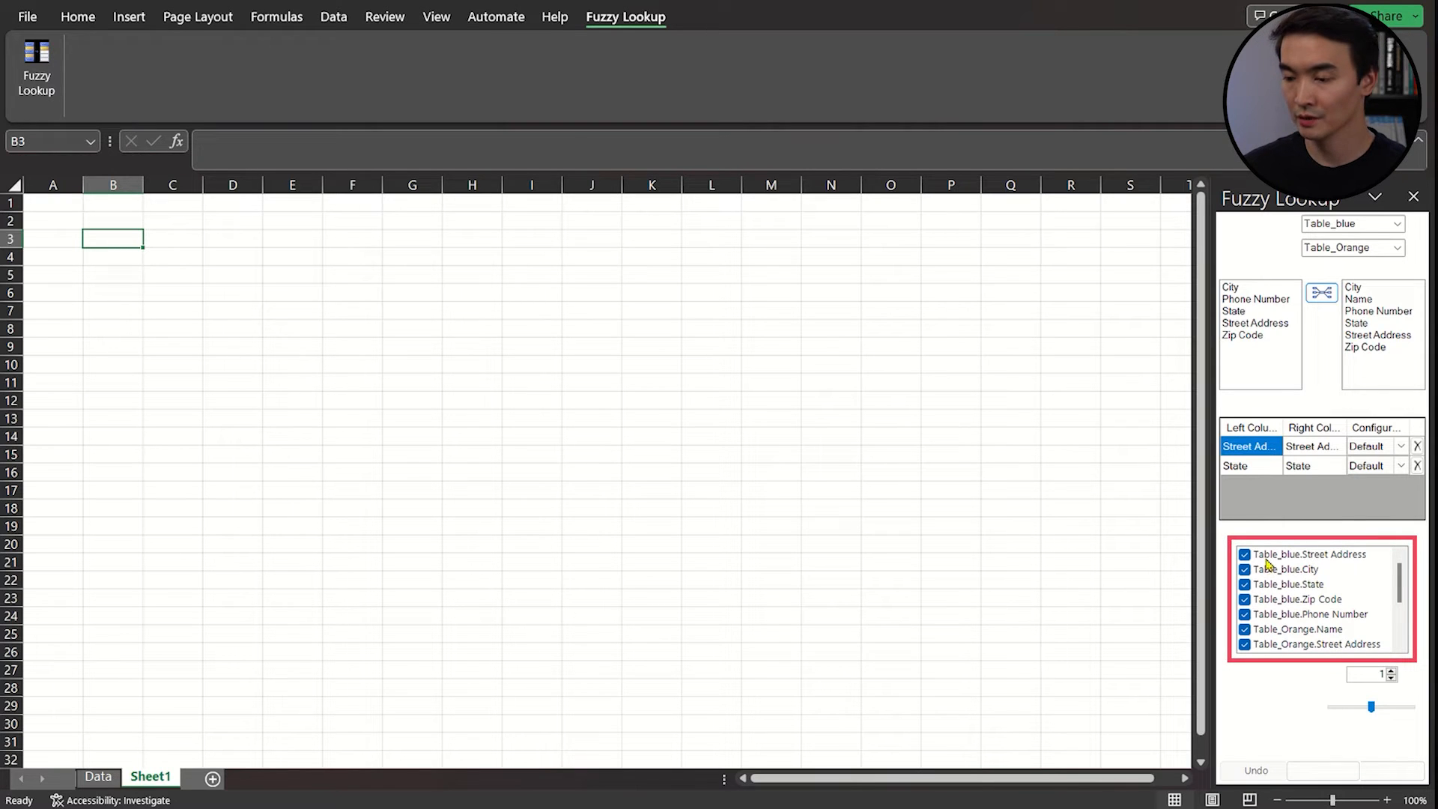
Raise the similarity threshold slightly and run the fuzzy lookup with the current output columns and 1 match per row.
scroll(1281, 621, down, 1)
scroll(1281, 621, up, 1)
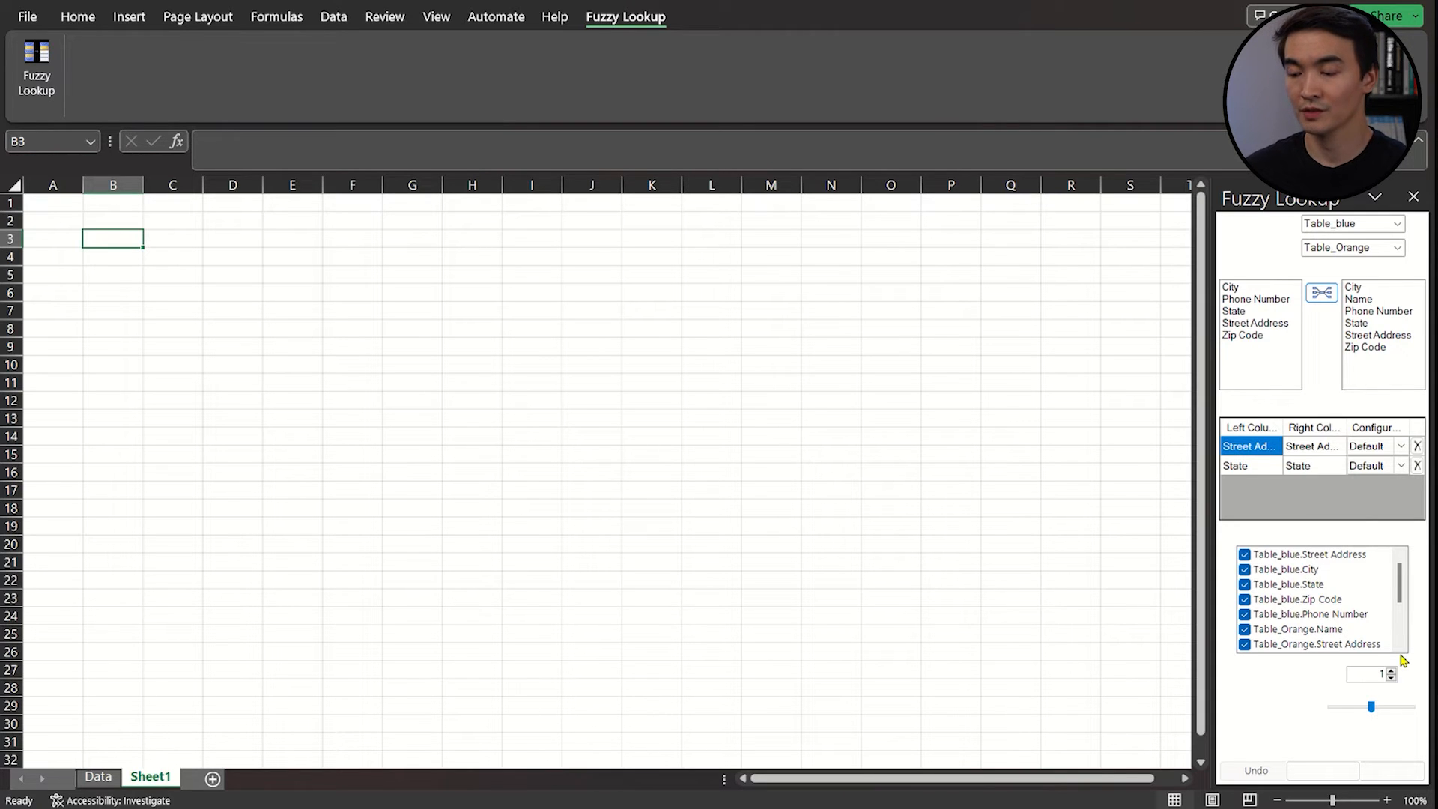
drag(1374, 674, 1389, 675)
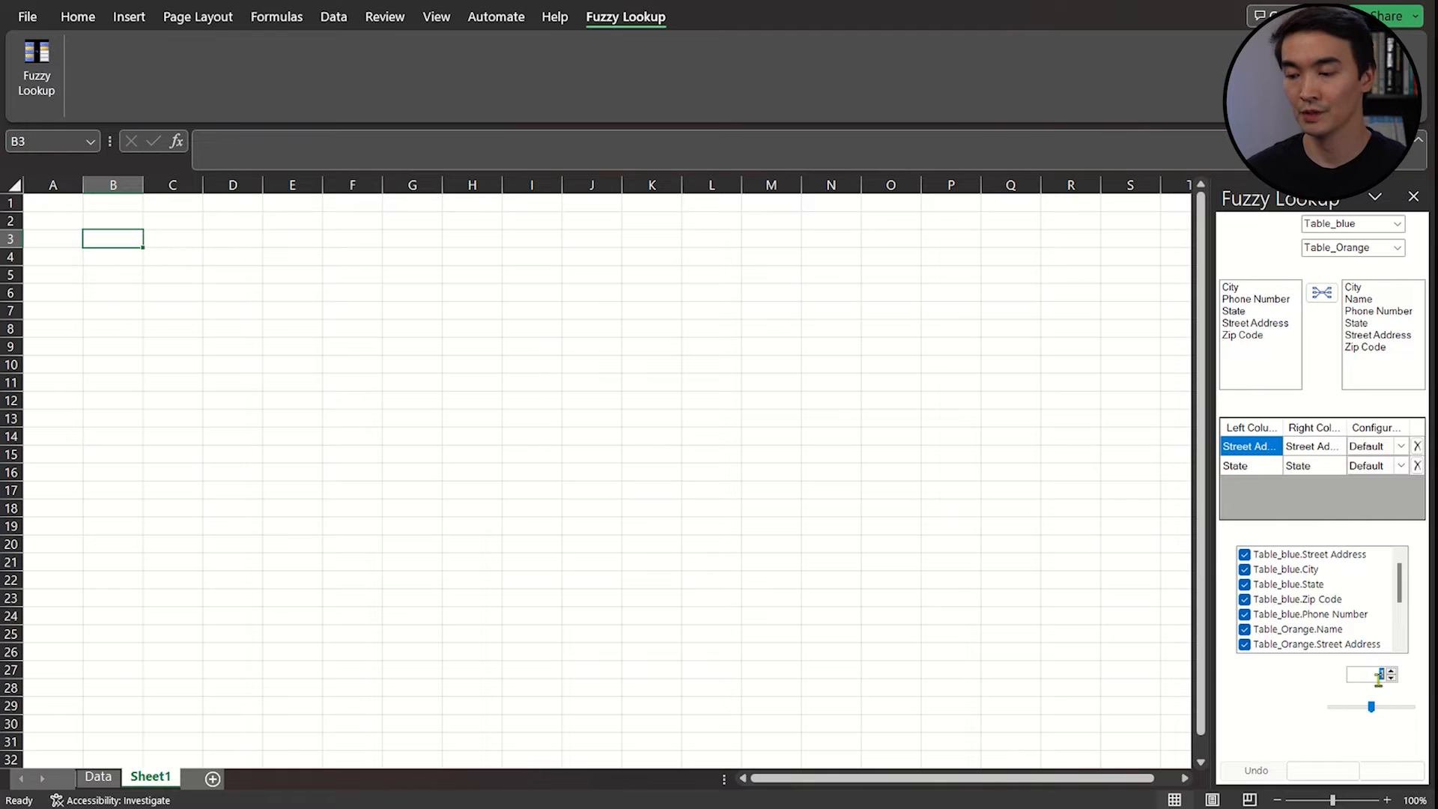
drag(1374, 708, 1381, 721)
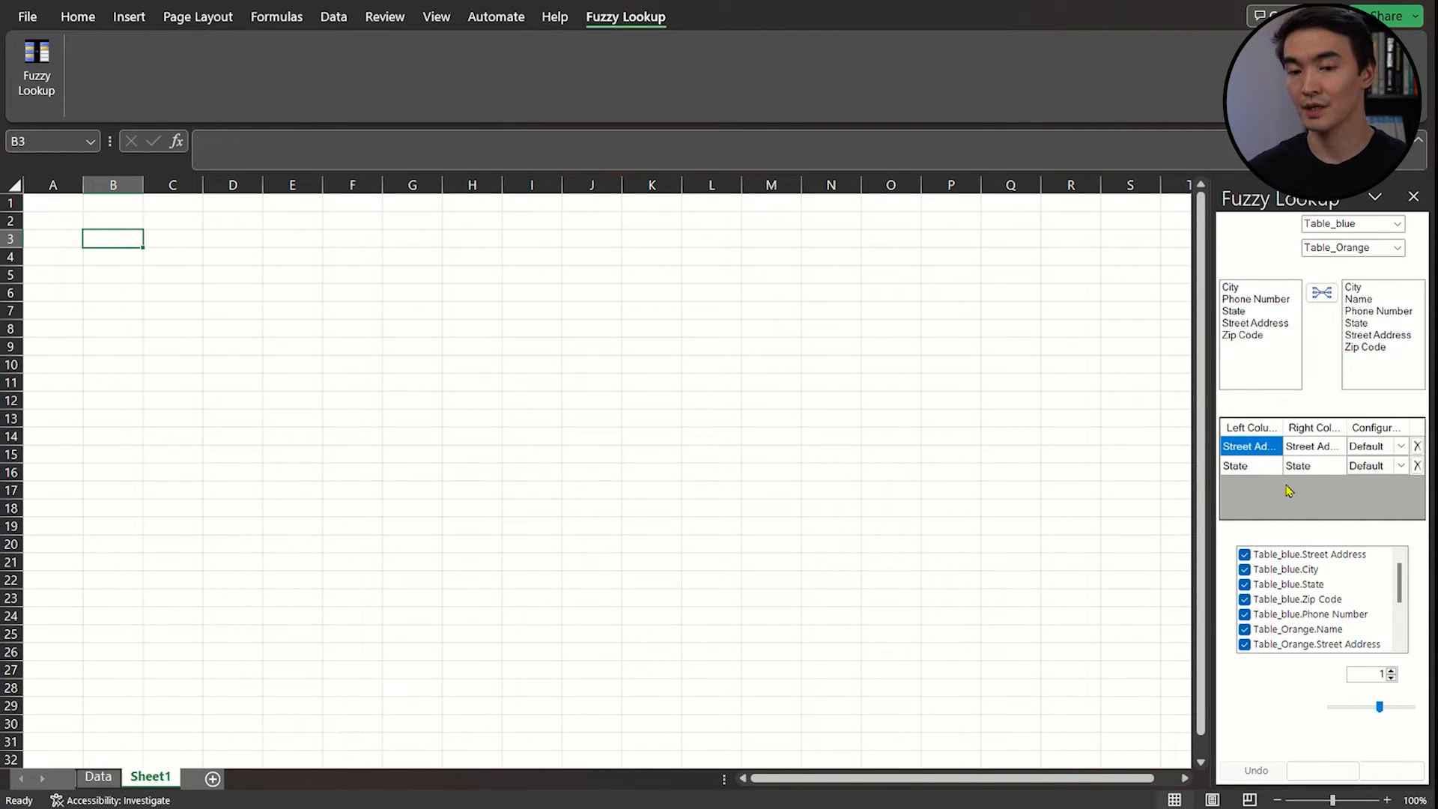
click(1391, 771)
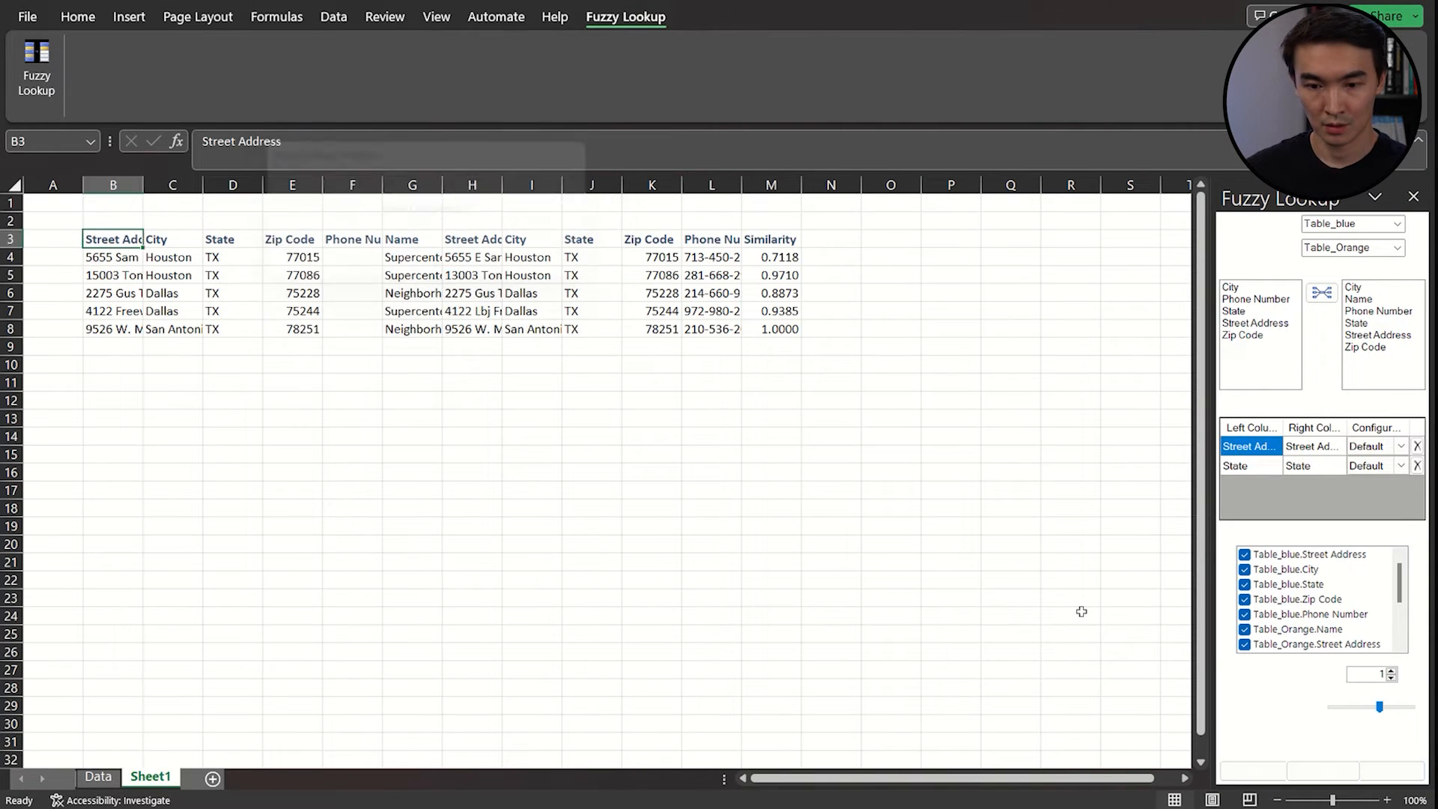
Fill headers B3:F3 light blue and G3:L3 orange, and autofit the orange Phone Number column L.
drag(111, 238, 375, 235)
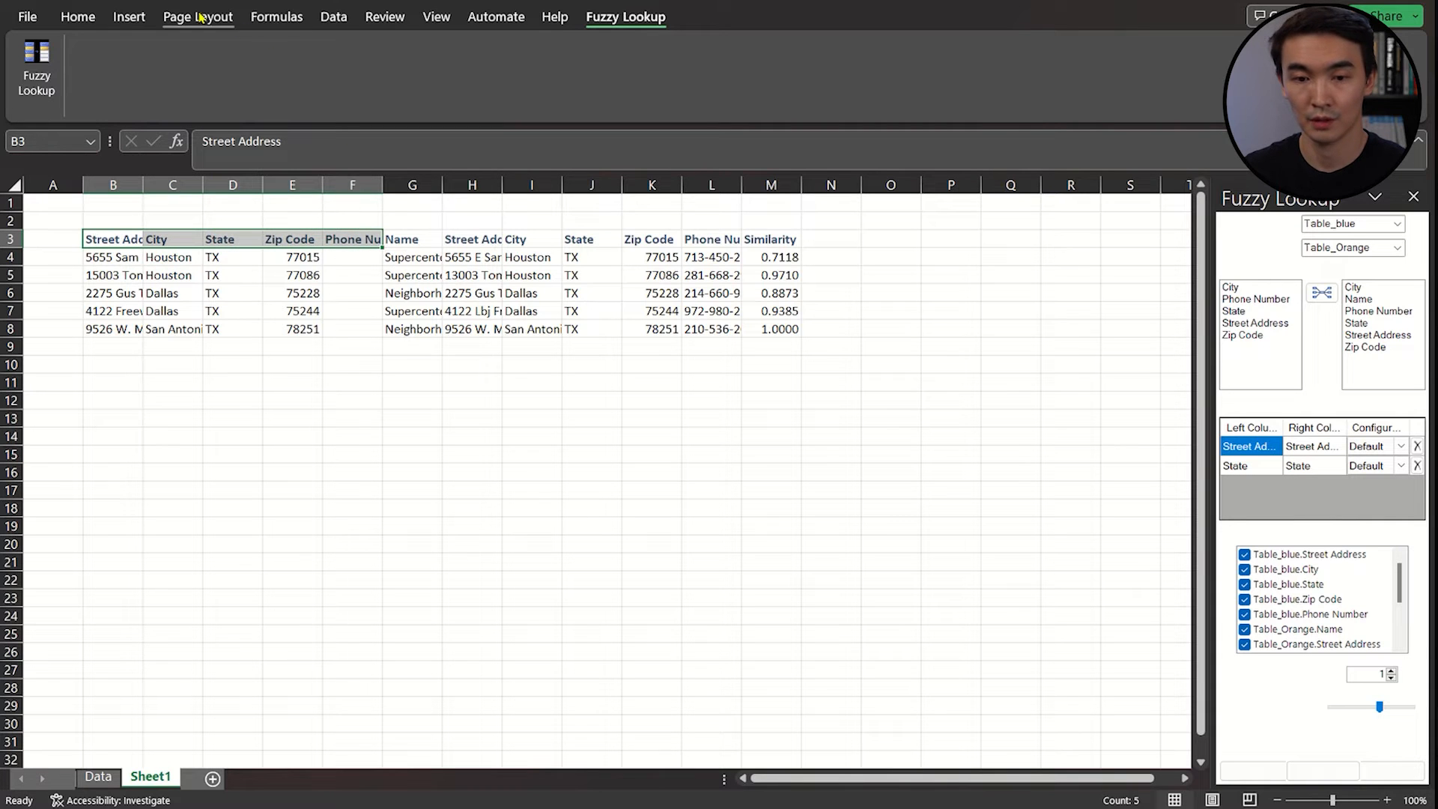
click(78, 16)
click(433, 421)
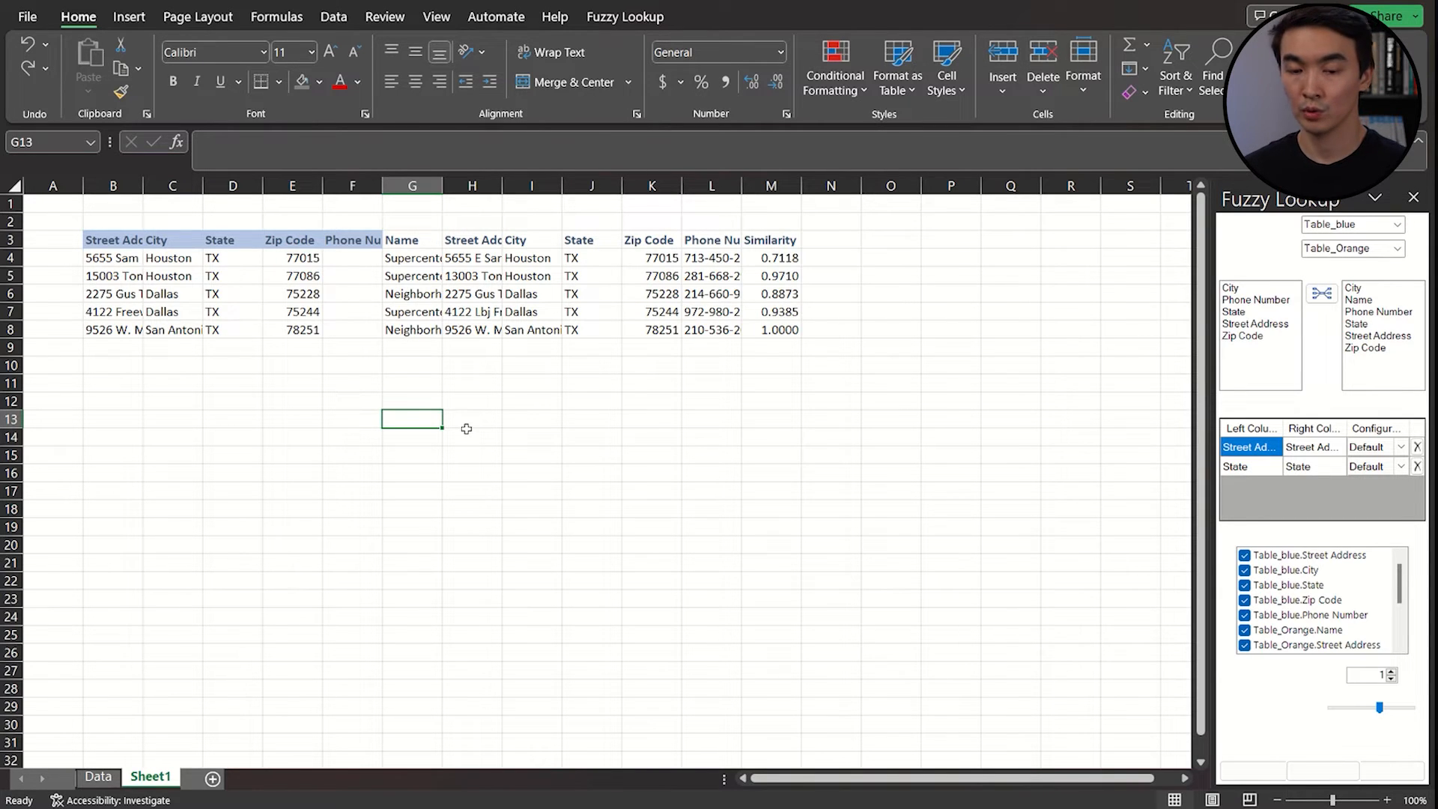
drag(412, 240, 719, 240)
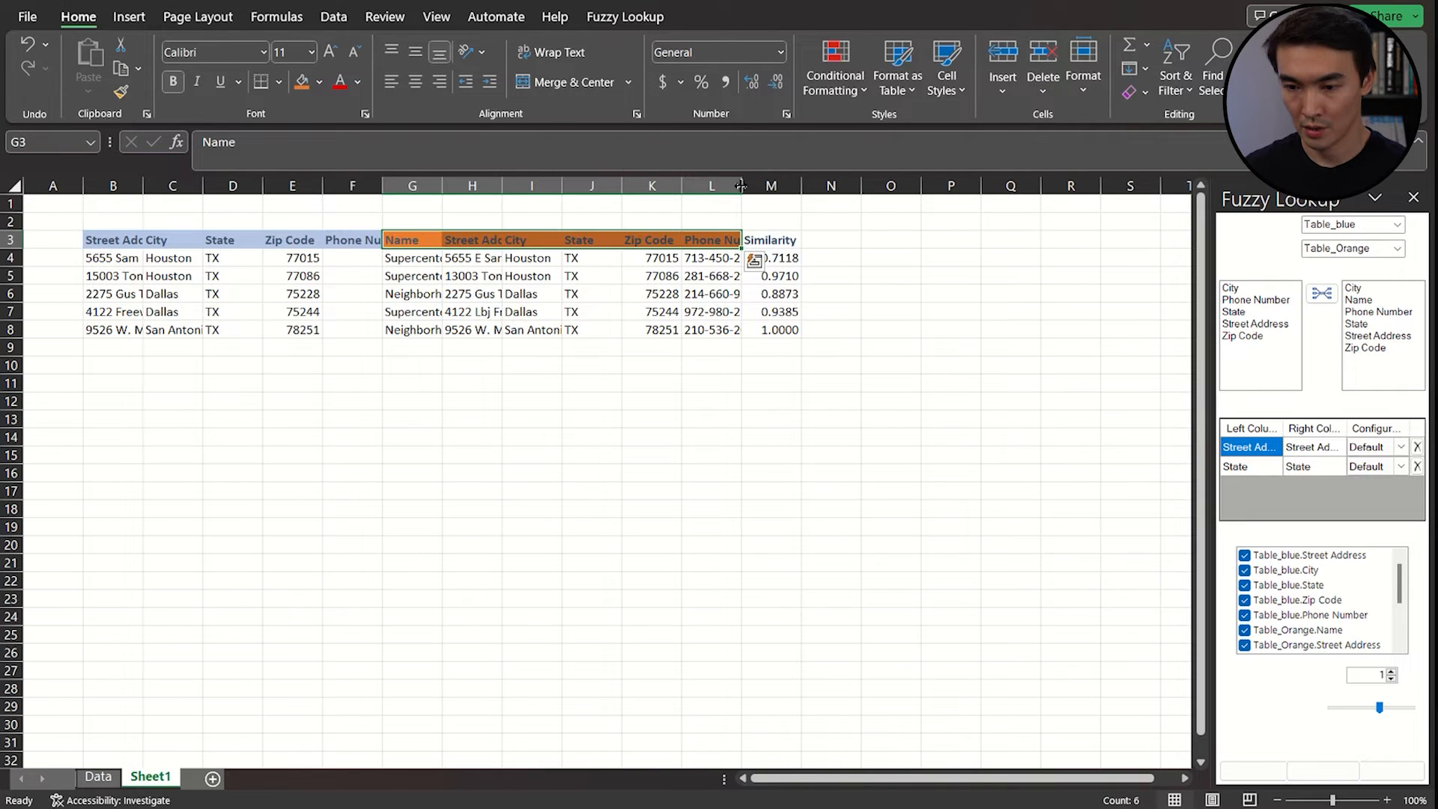
double_click(742, 186)
Format the Similarity values in M4:M8 as whole percentages.
click(830, 244)
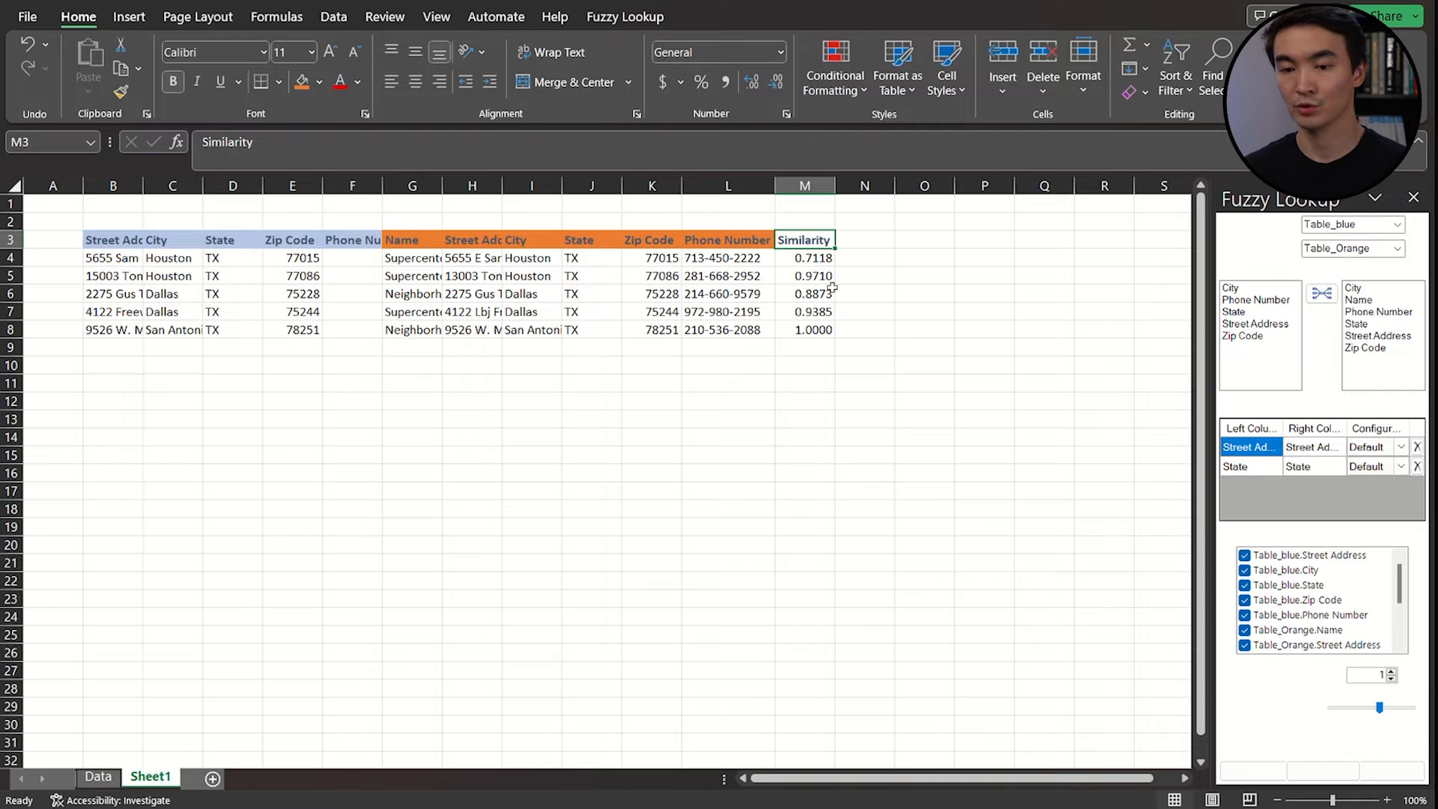
drag(820, 258, 824, 330)
key(ctrl+shift+5)
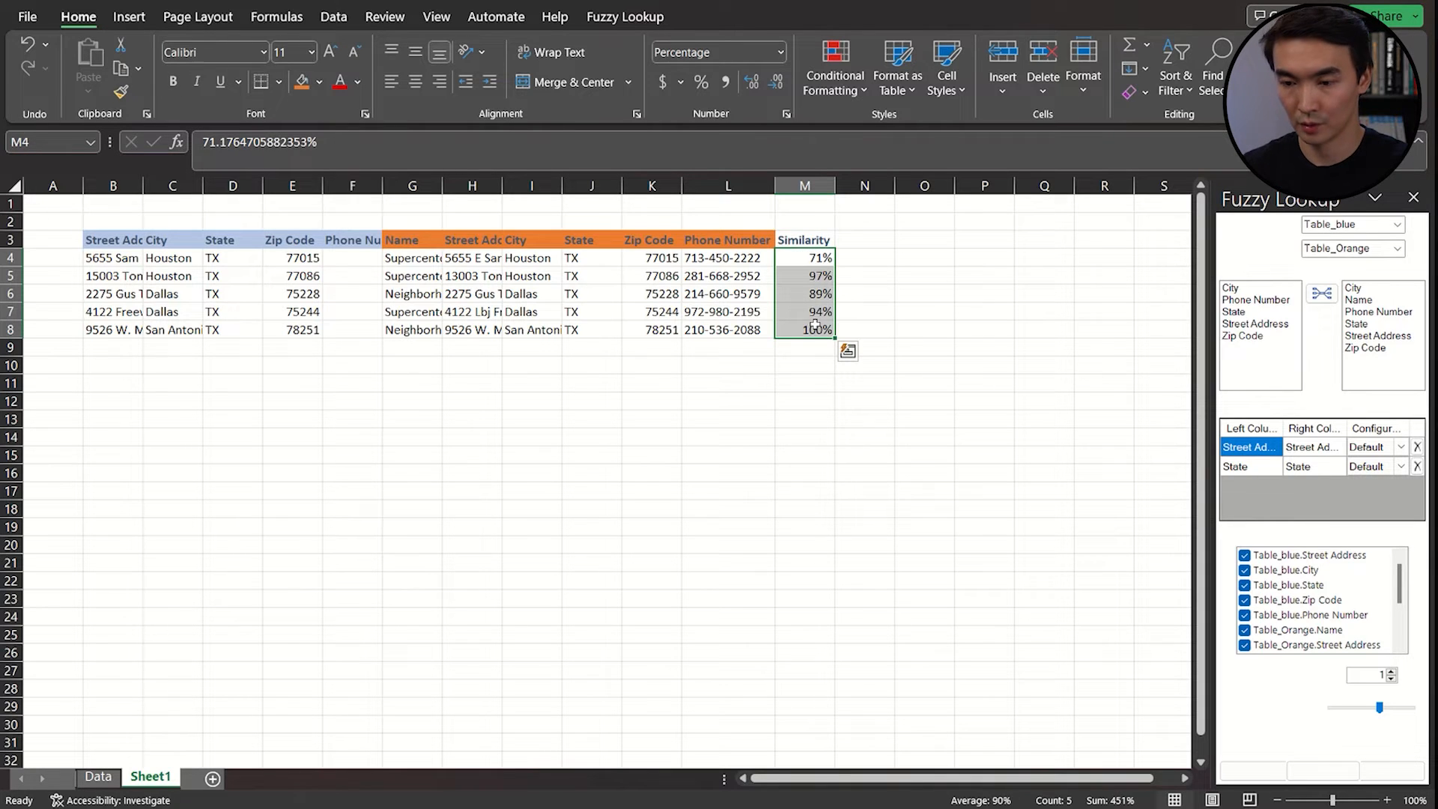
Autofit the two Street Address columns, H and B, to show the full addresses.
click(830, 241)
double_click(501, 186)
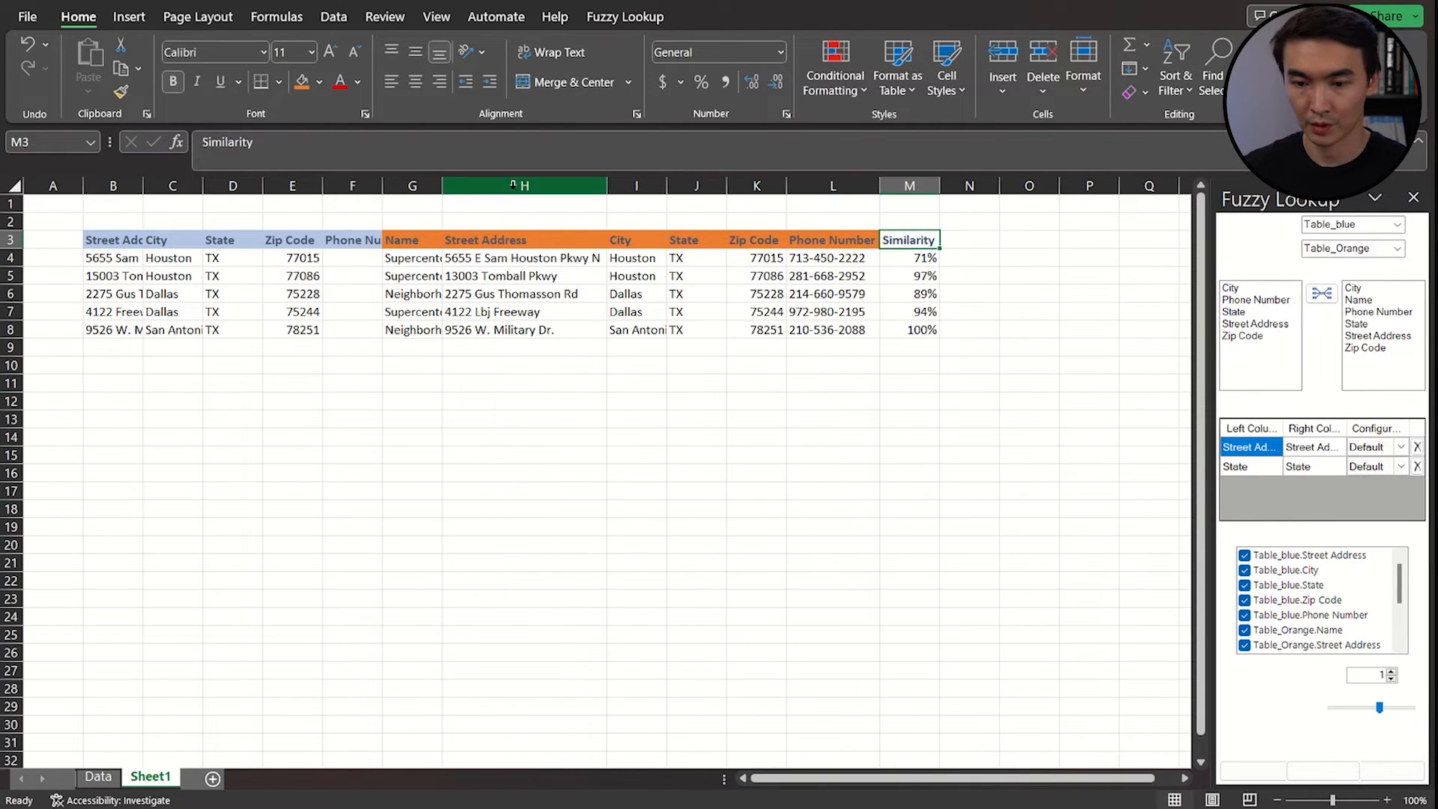
double_click(143, 186)
Compare the two street addresses in row 4 and enter Y beside its similarity score in N4.
click(531, 258)
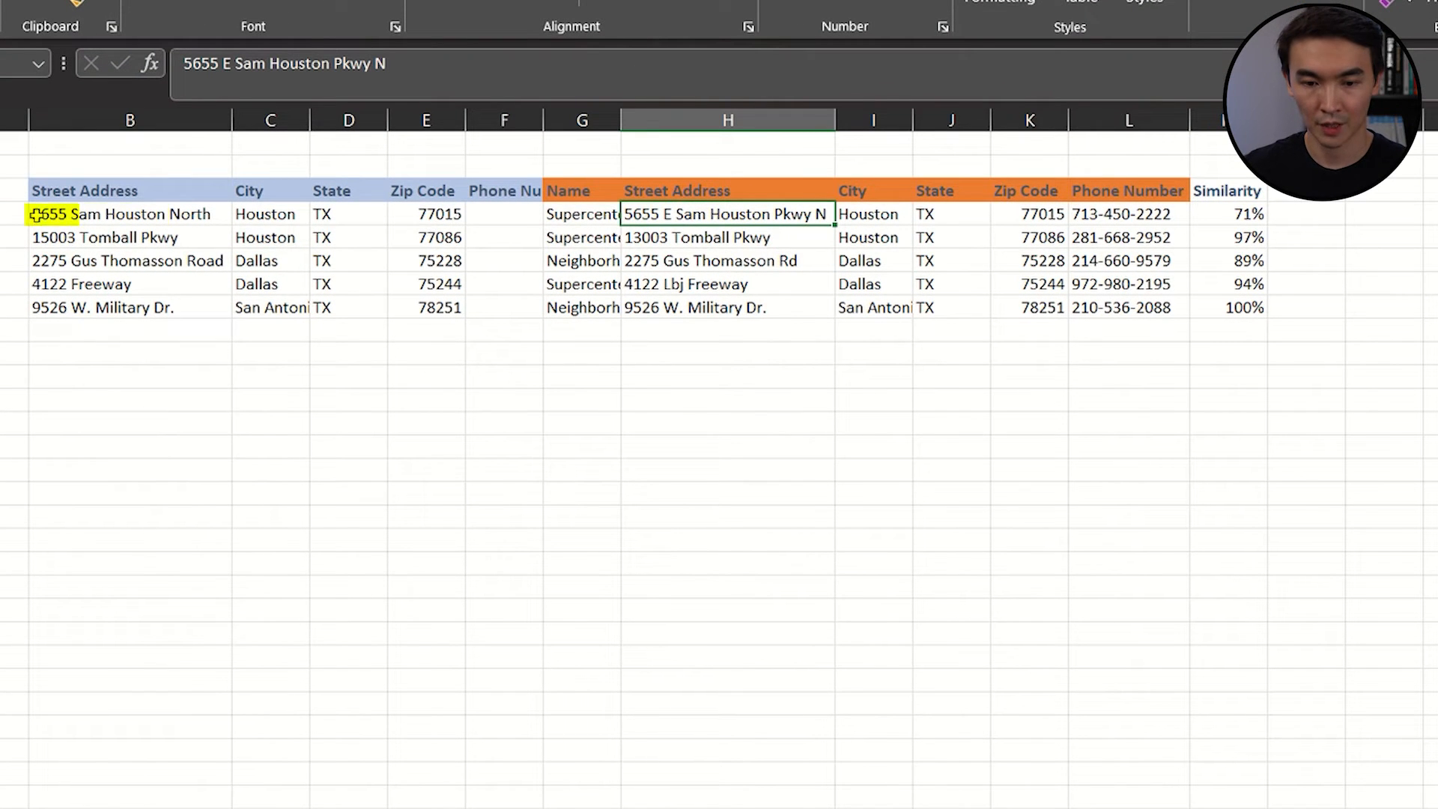
click(86, 217)
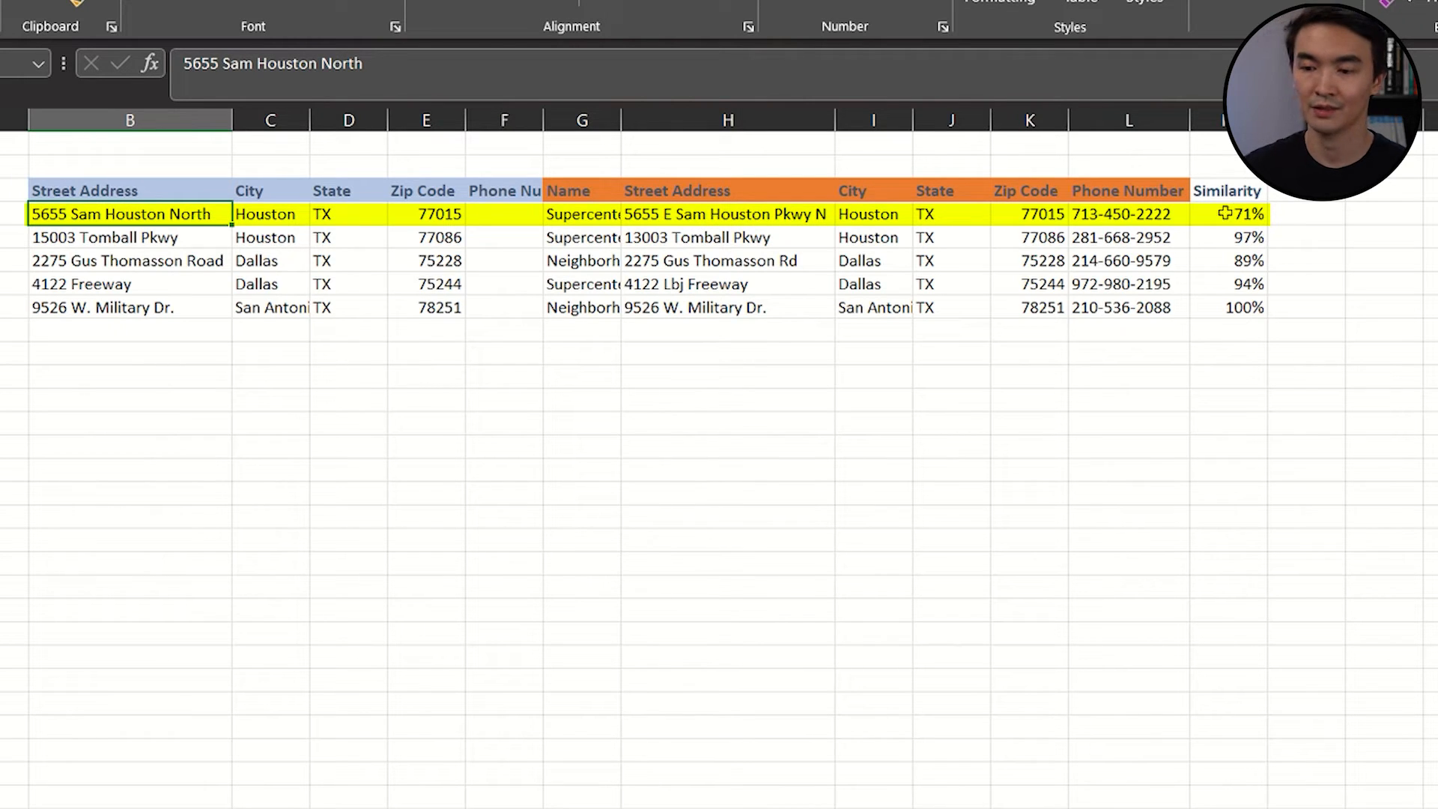
click(744, 216)
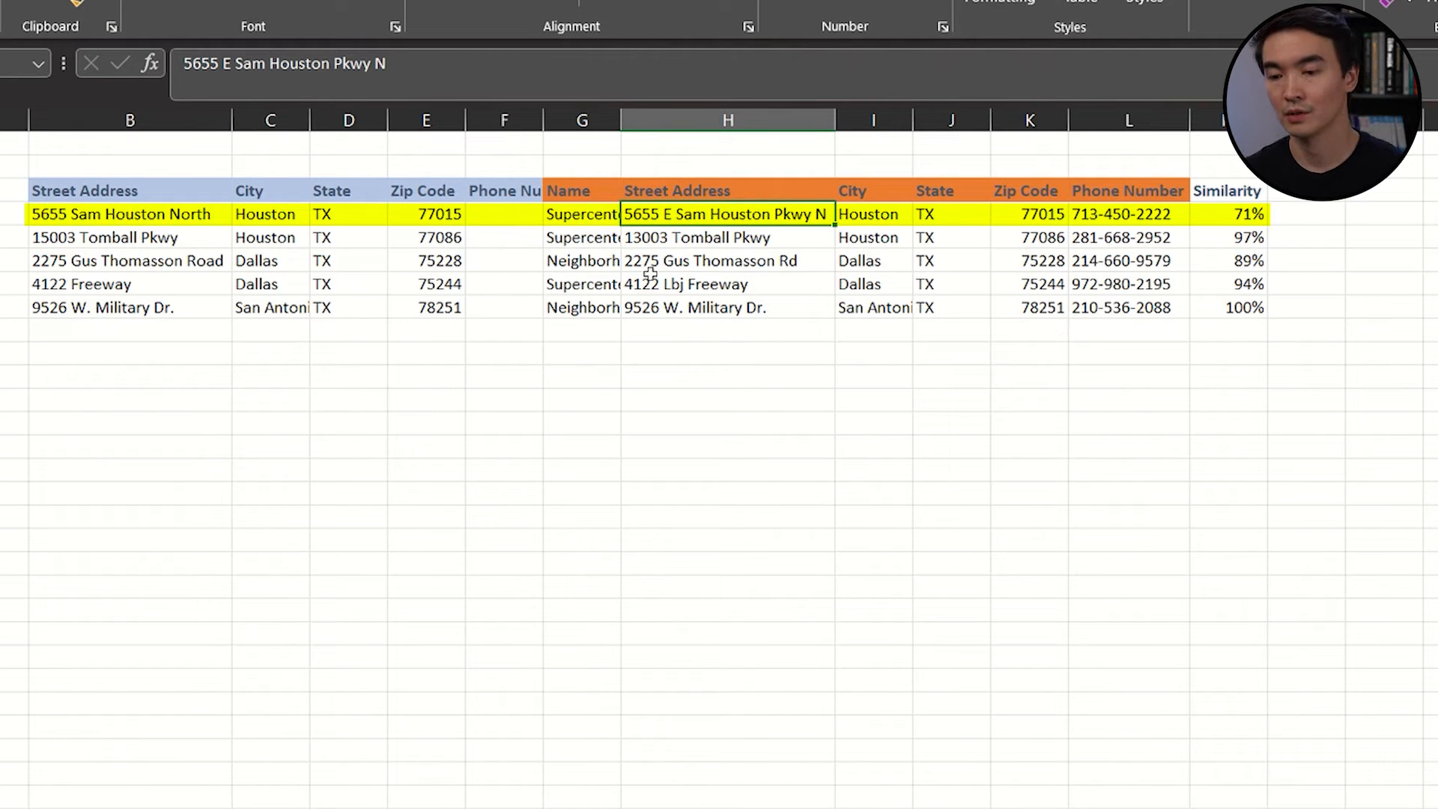
click(1123, 237)
click(1307, 214)
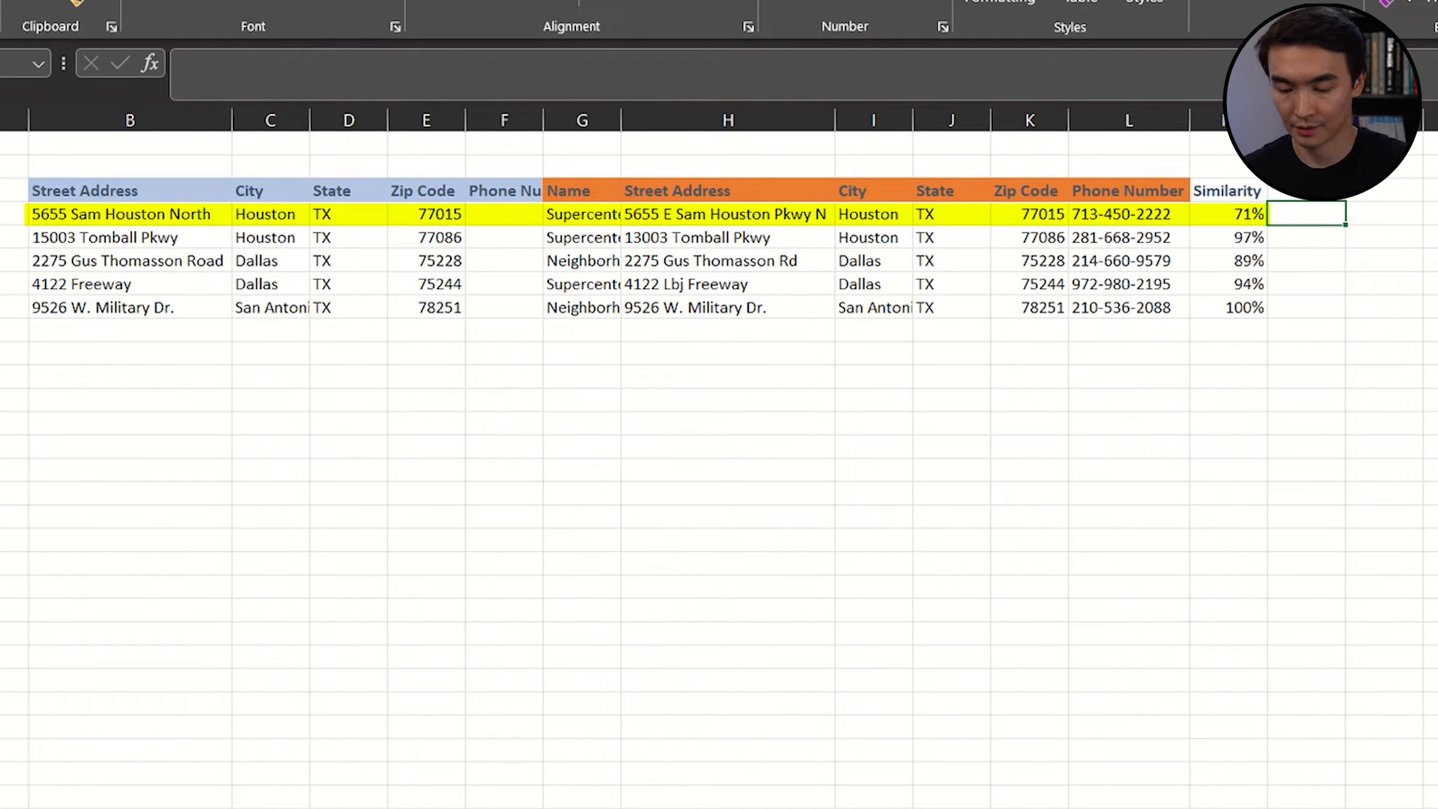
text(Y)
key(Return)
Mark the row 5 match as incorrect by entering N in cell N5.
key(Up)
key(Up)
key(Down)
key(Down)
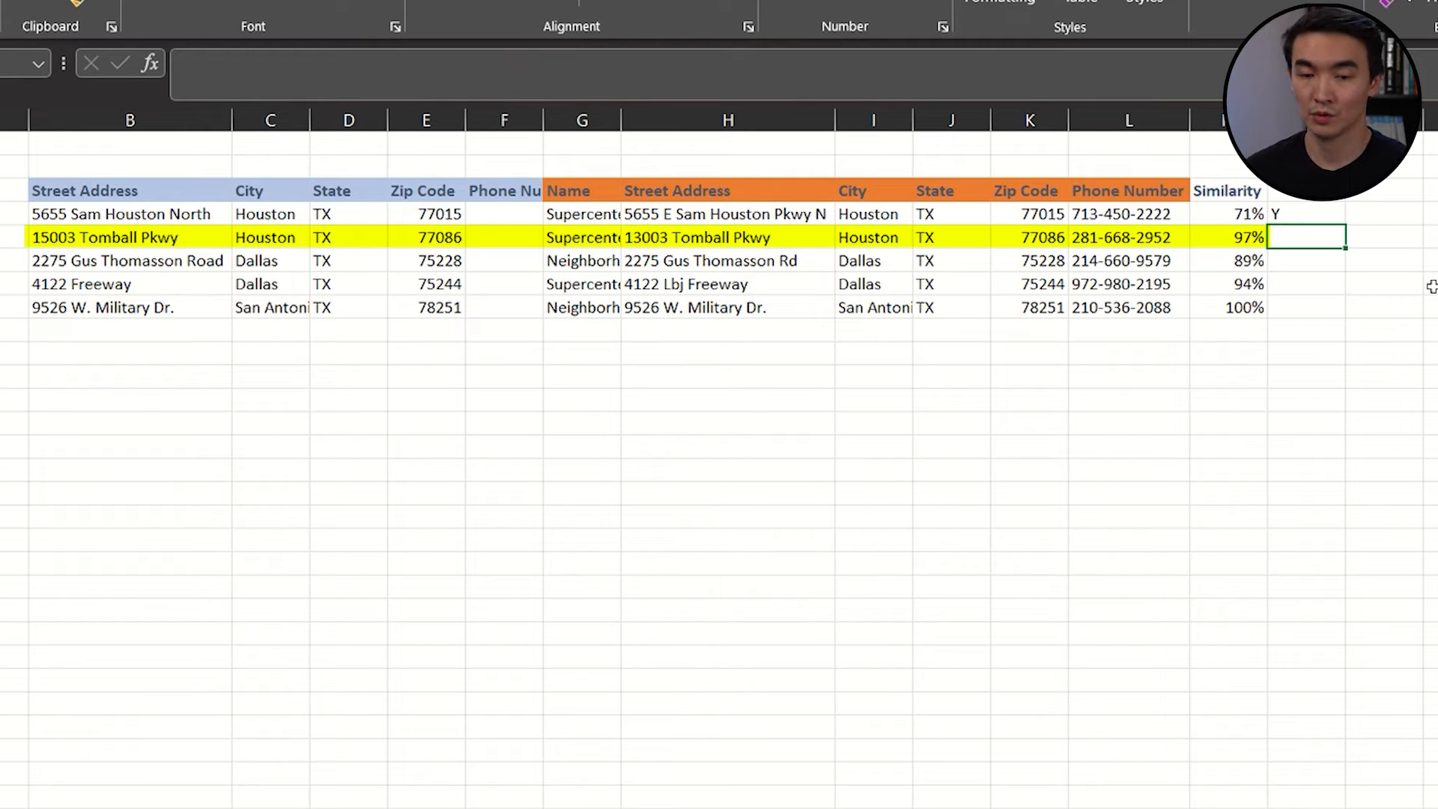
text(N)
key(Return)
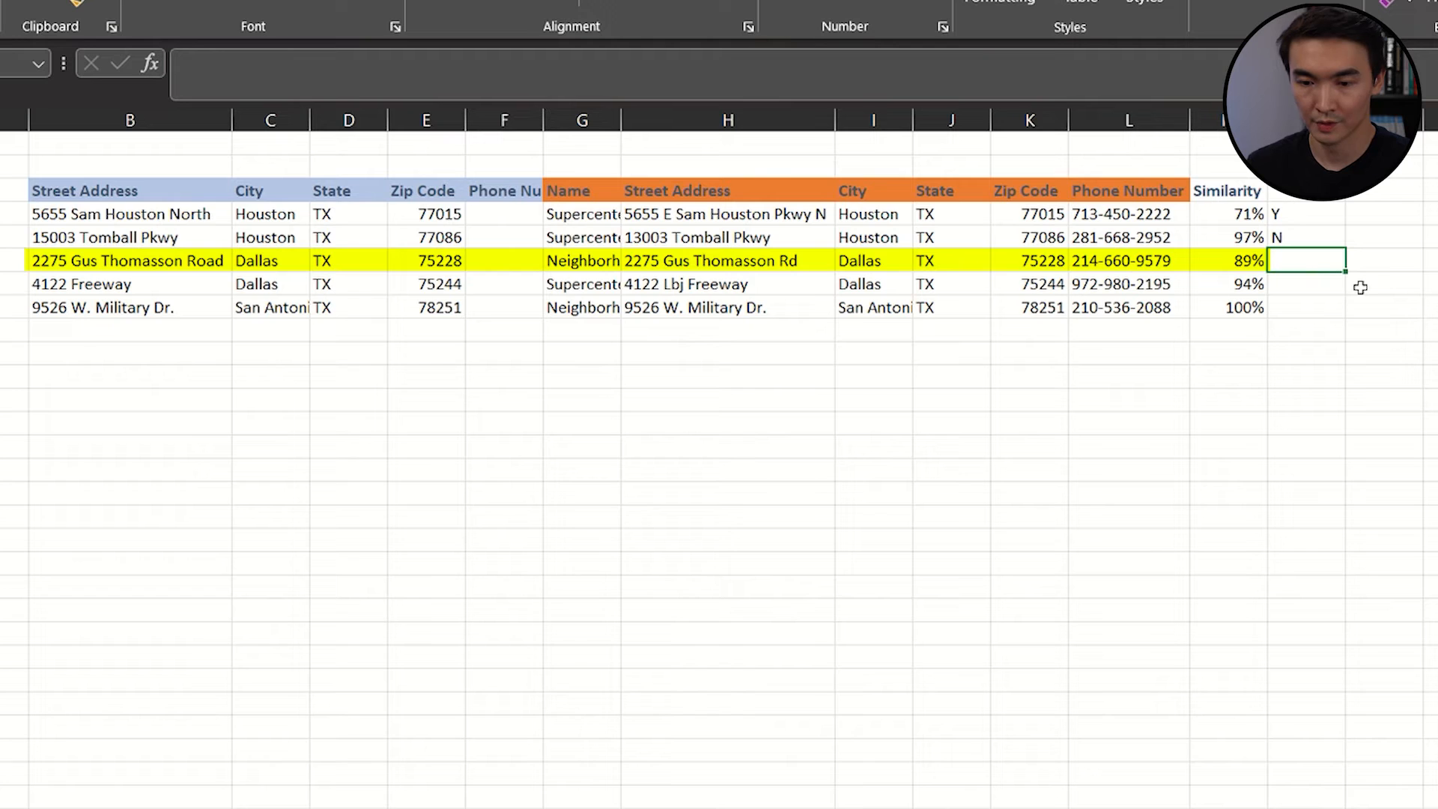
Compare the full blue and orange street addresses in row 6 and enter Y in N6.
click(195, 261)
drag(411, 64, 171, 62)
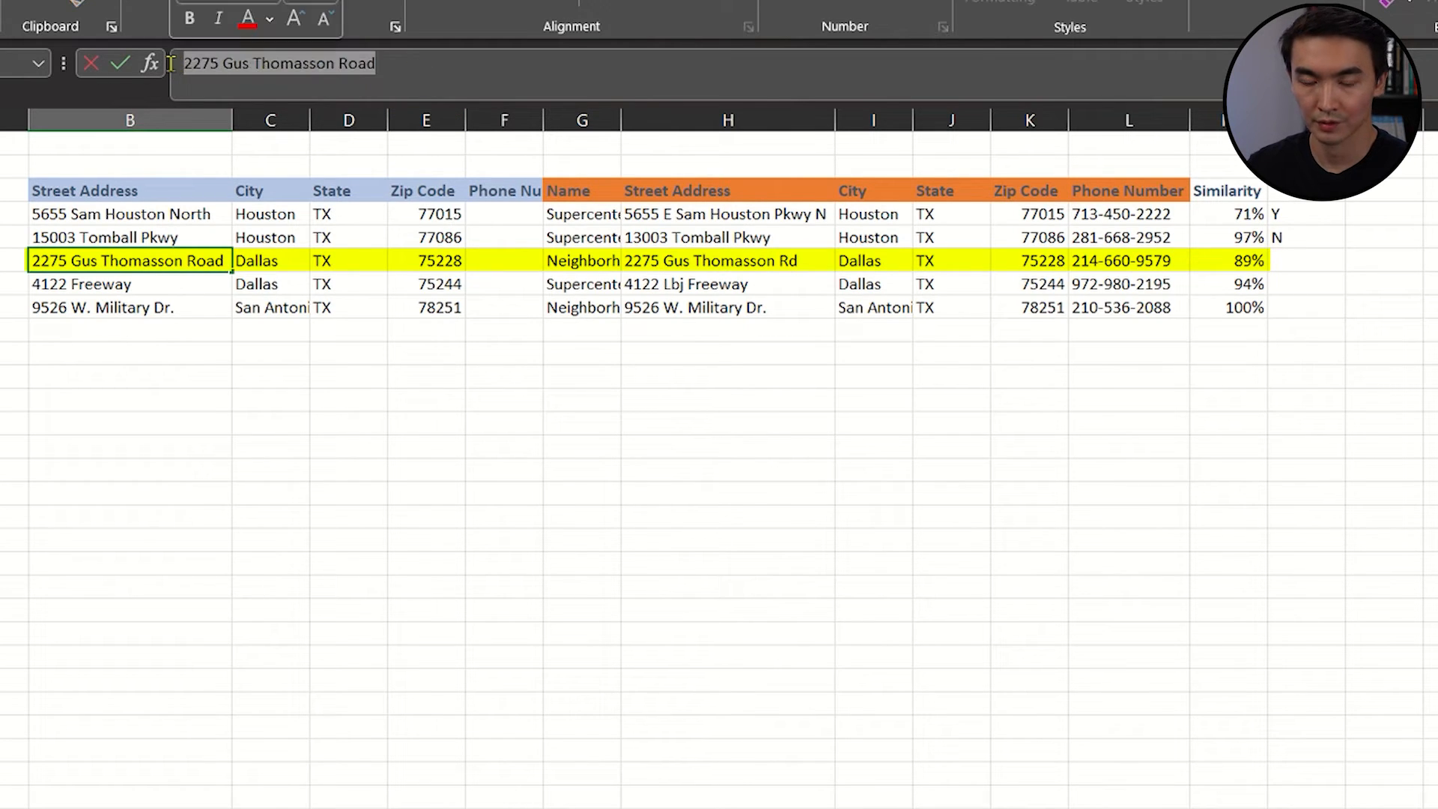
click(695, 270)
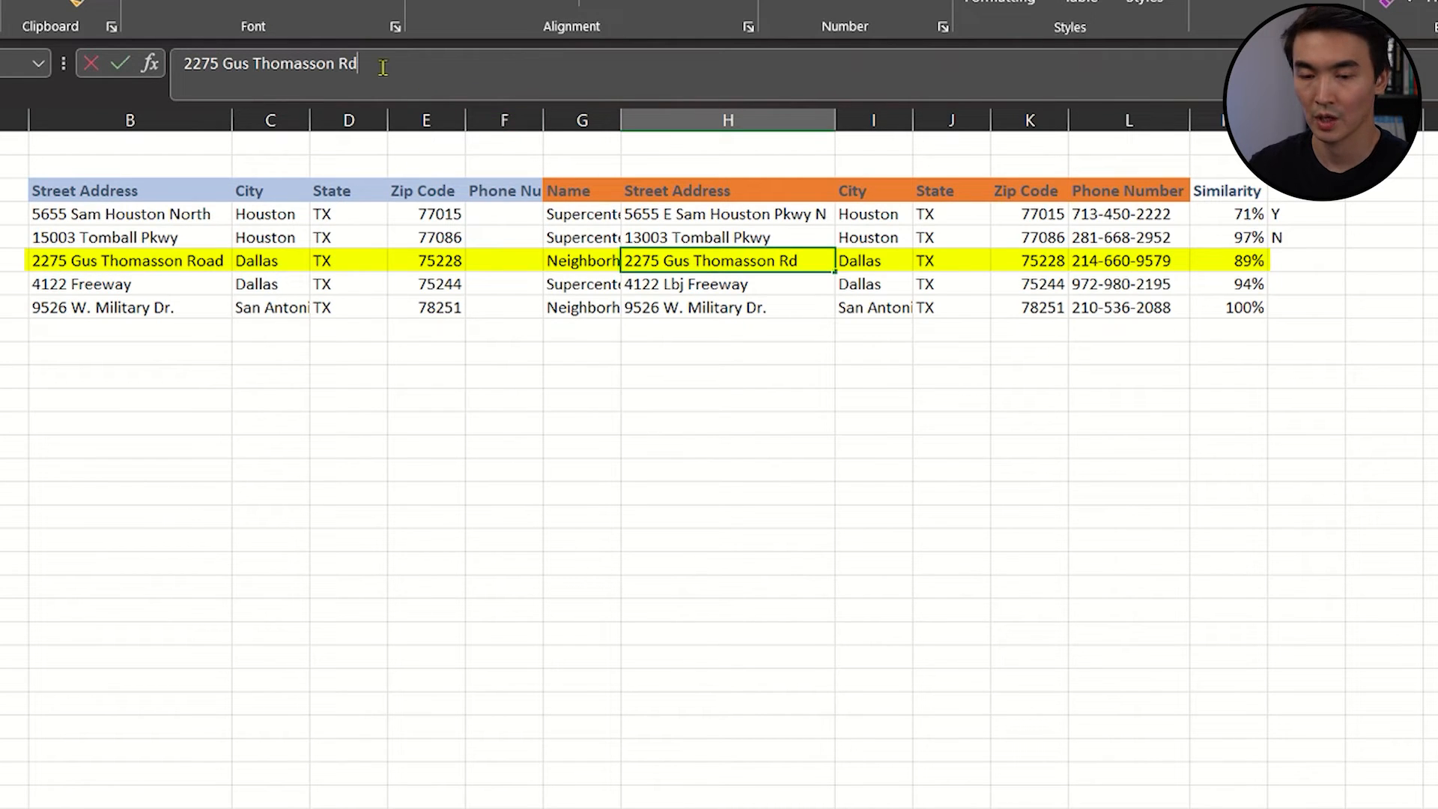
drag(383, 67, 351, 66)
click(1322, 262)
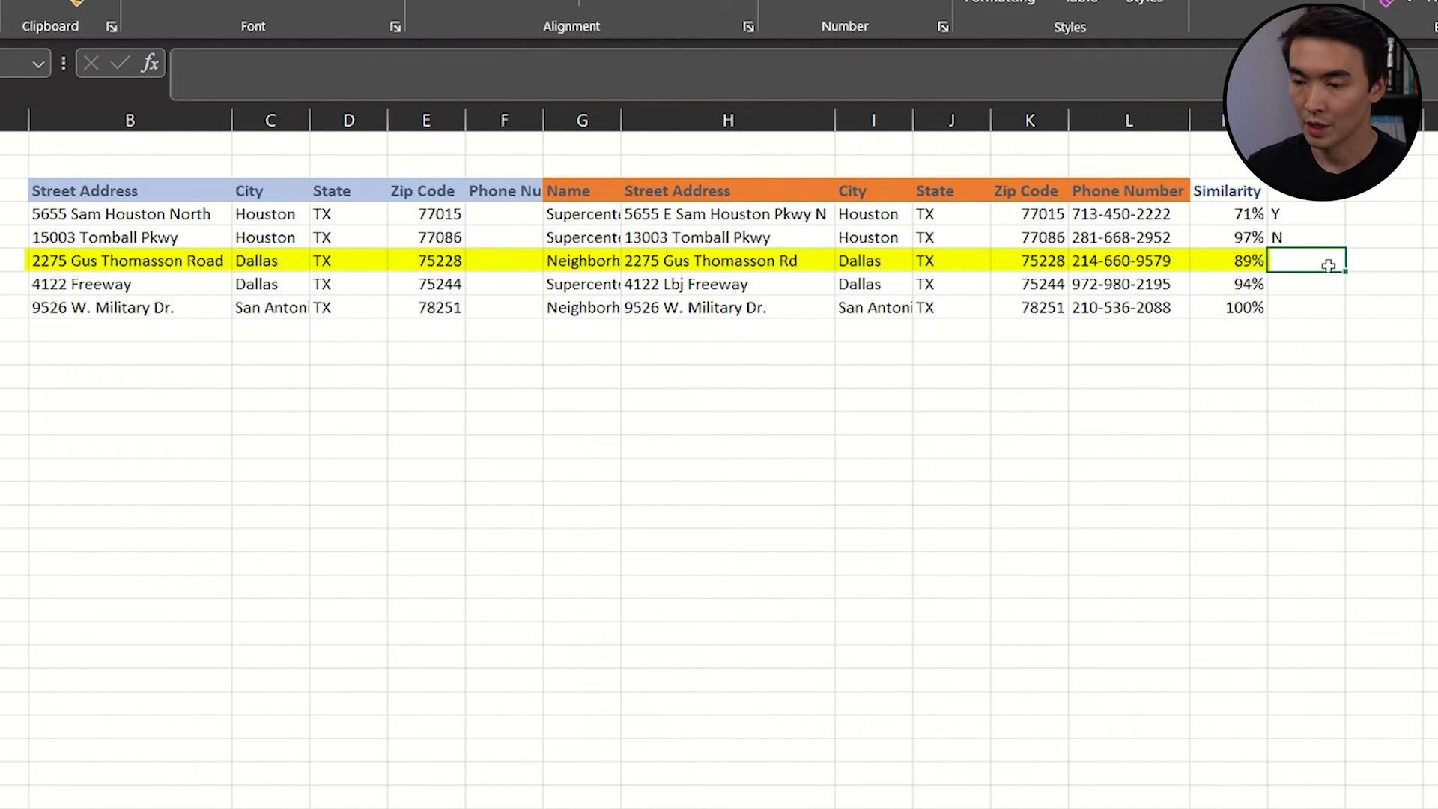
text(Y)
key(Return)
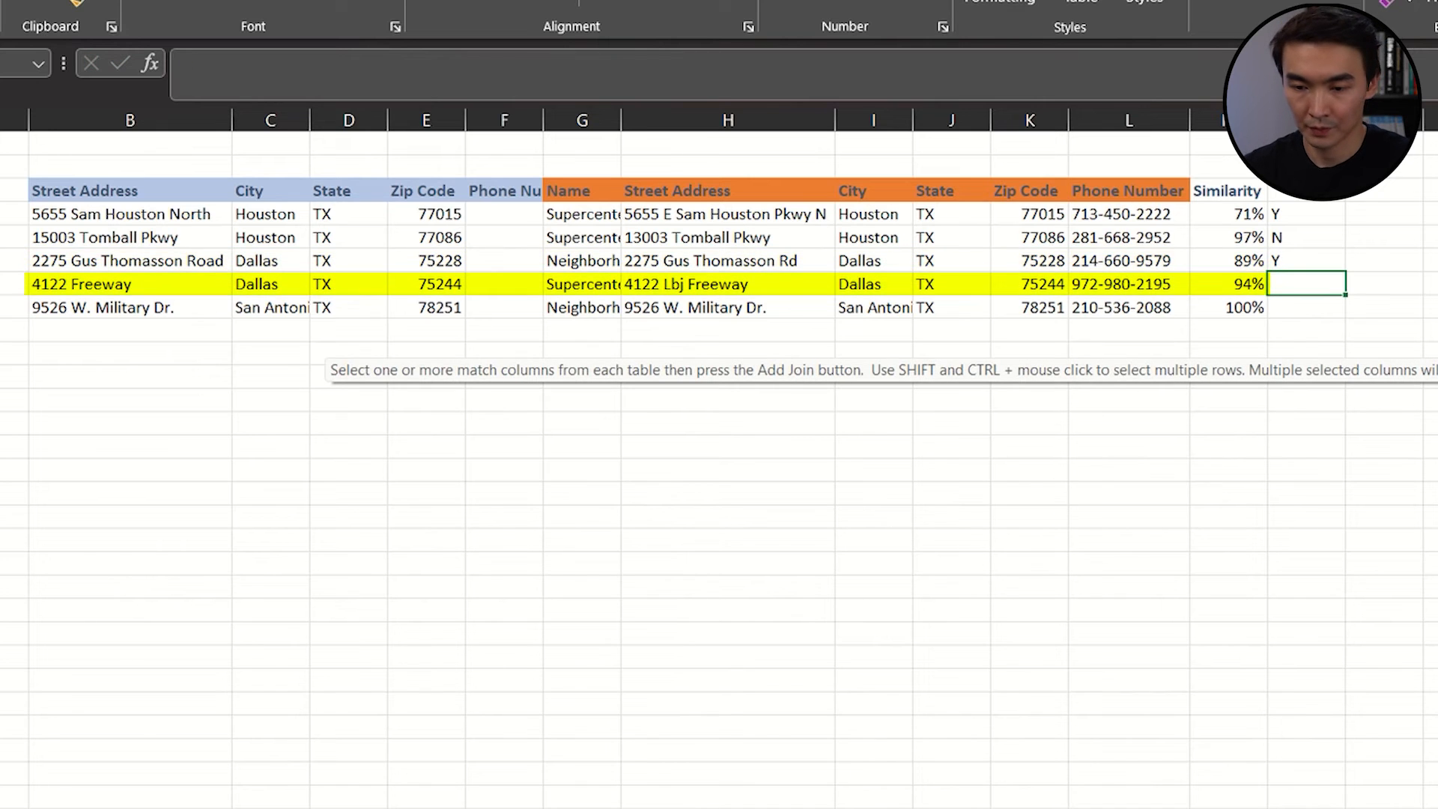
Check the orange zip code and street address in row 7 and enter Y in N7.
click(1027, 283)
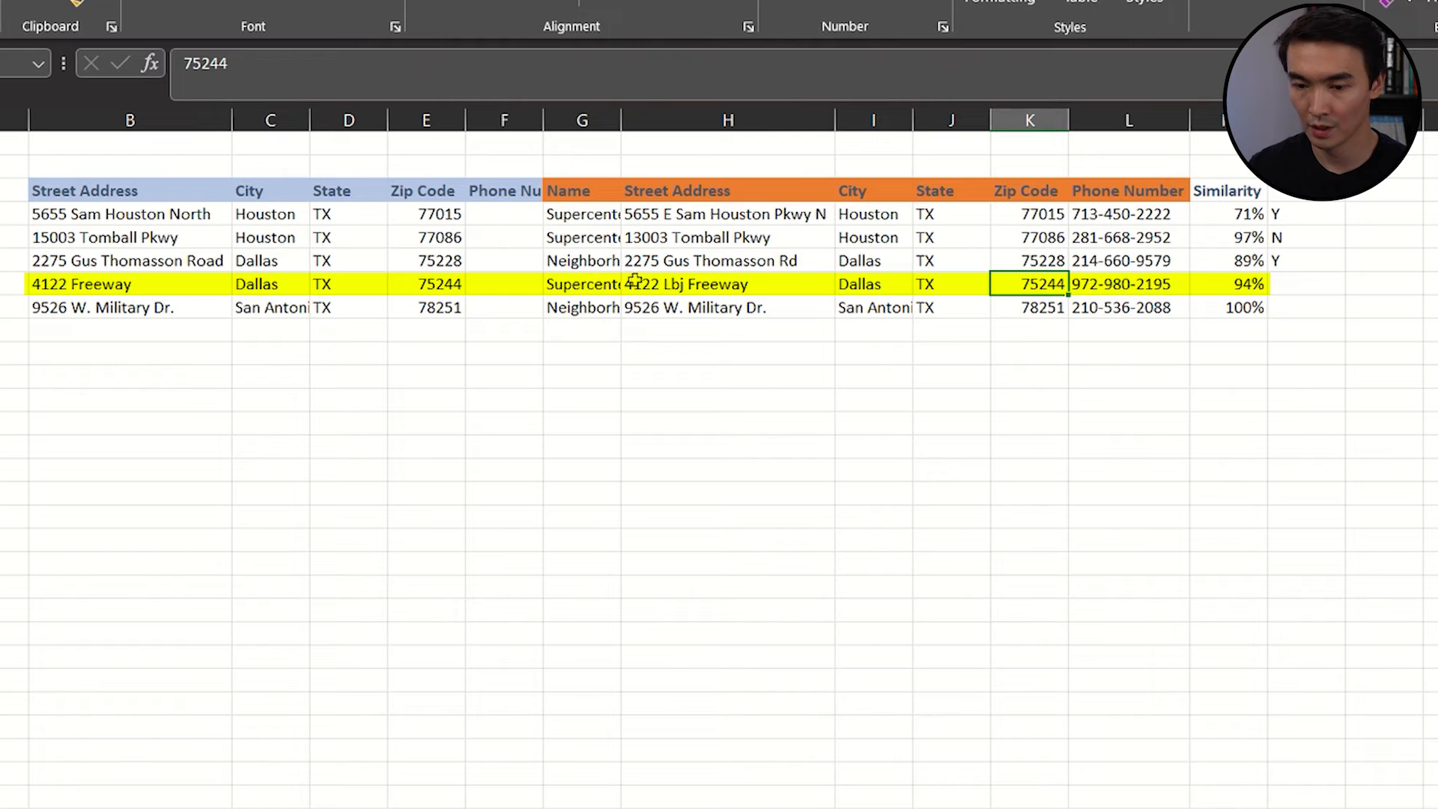
click(685, 291)
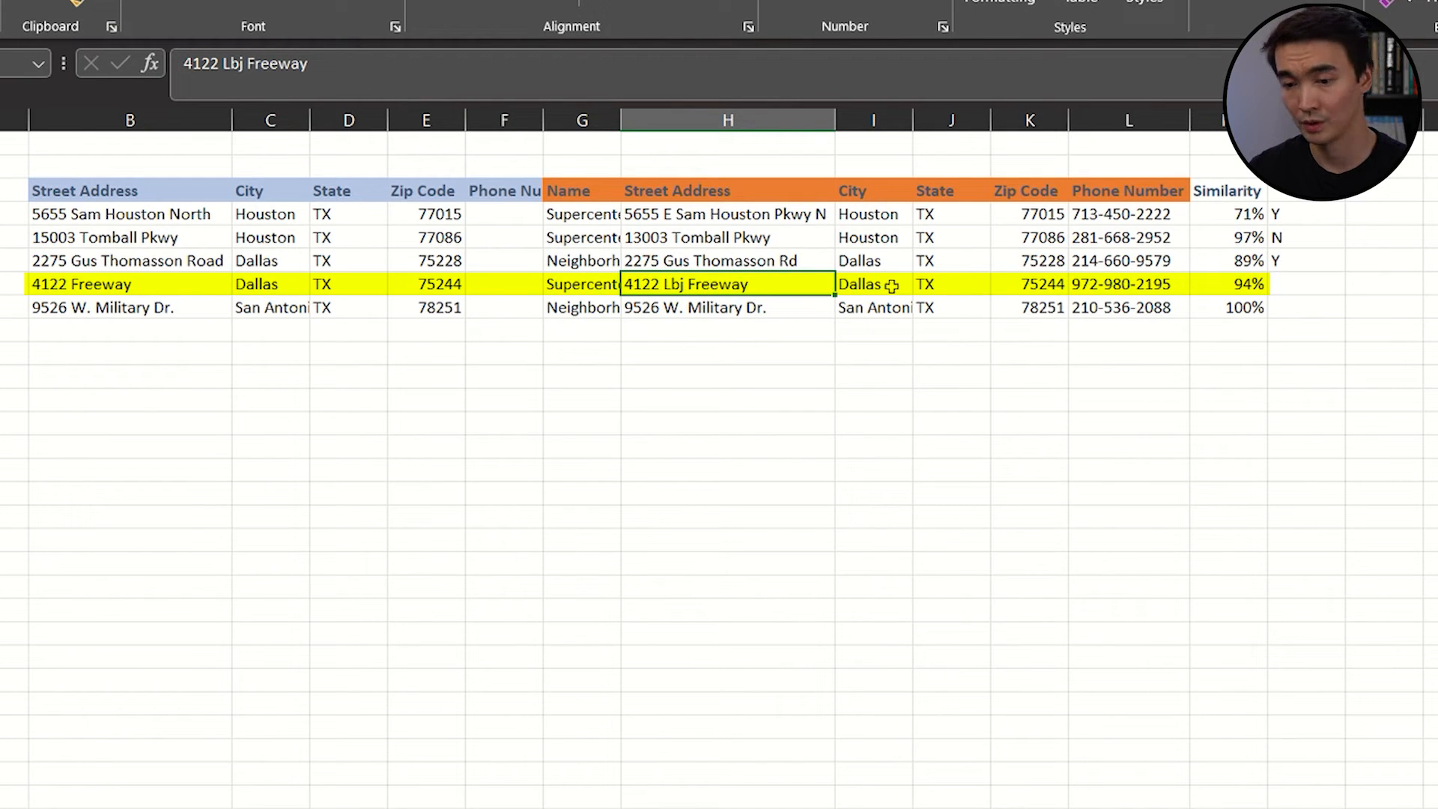
click(1325, 290)
text(Y)
key(Return)
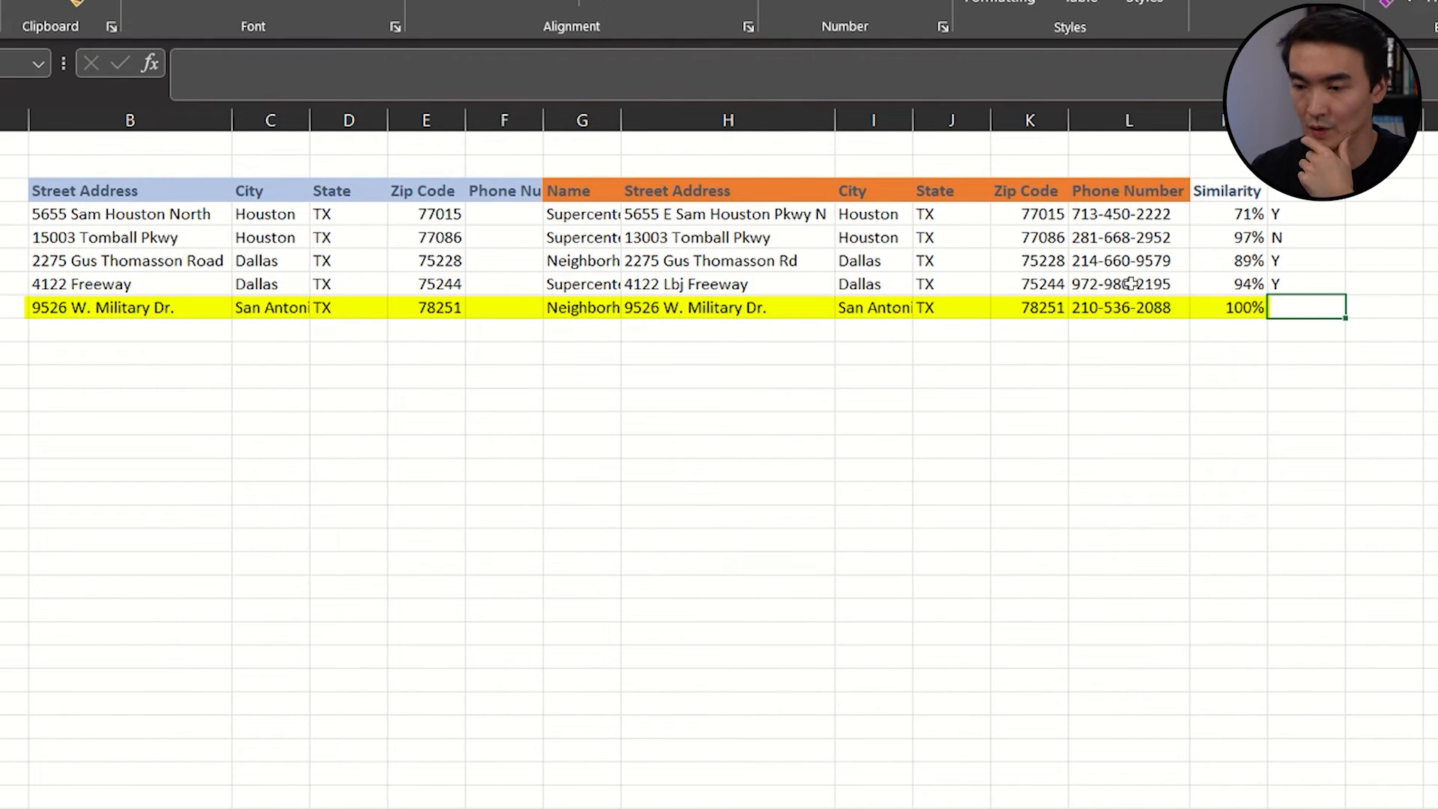
Check the similarity score in row 8 and enter Y in N8.
click(1244, 313)
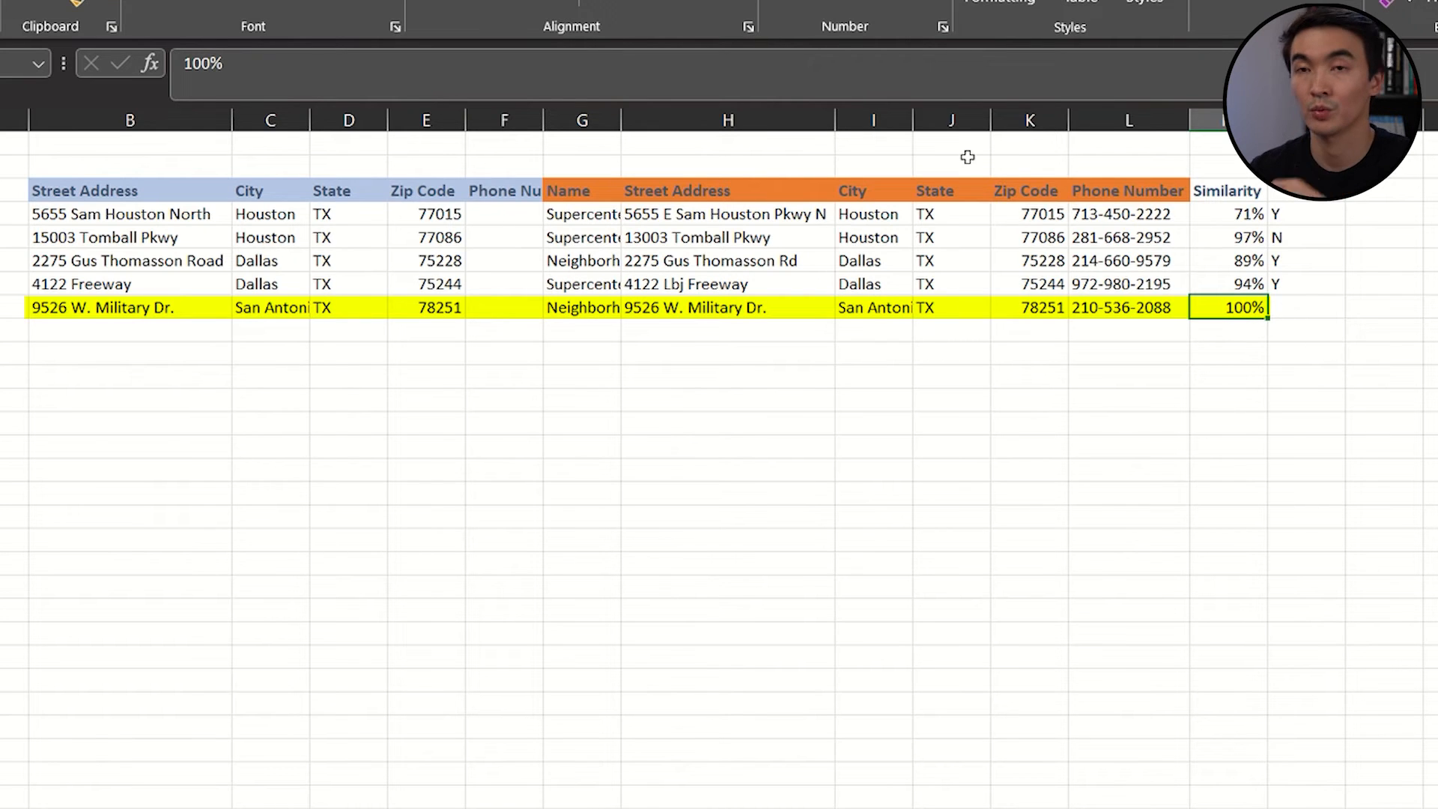
click(1282, 301)
text(Y)
key(Return)
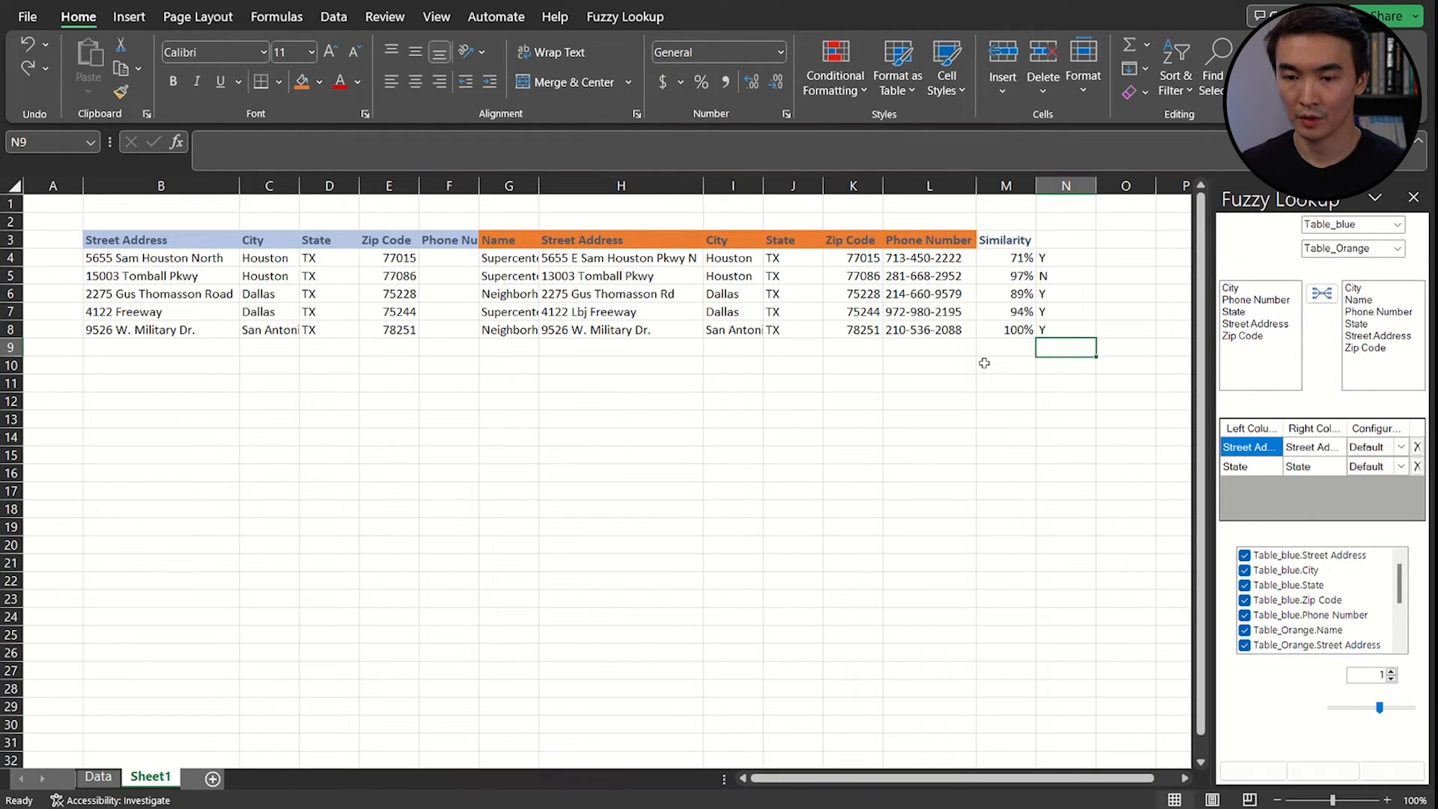
Insert a blank column before the orange Street Address column and another before the blue Street Address column.
click(621, 185)
right_click(621, 185)
click(686, 370)
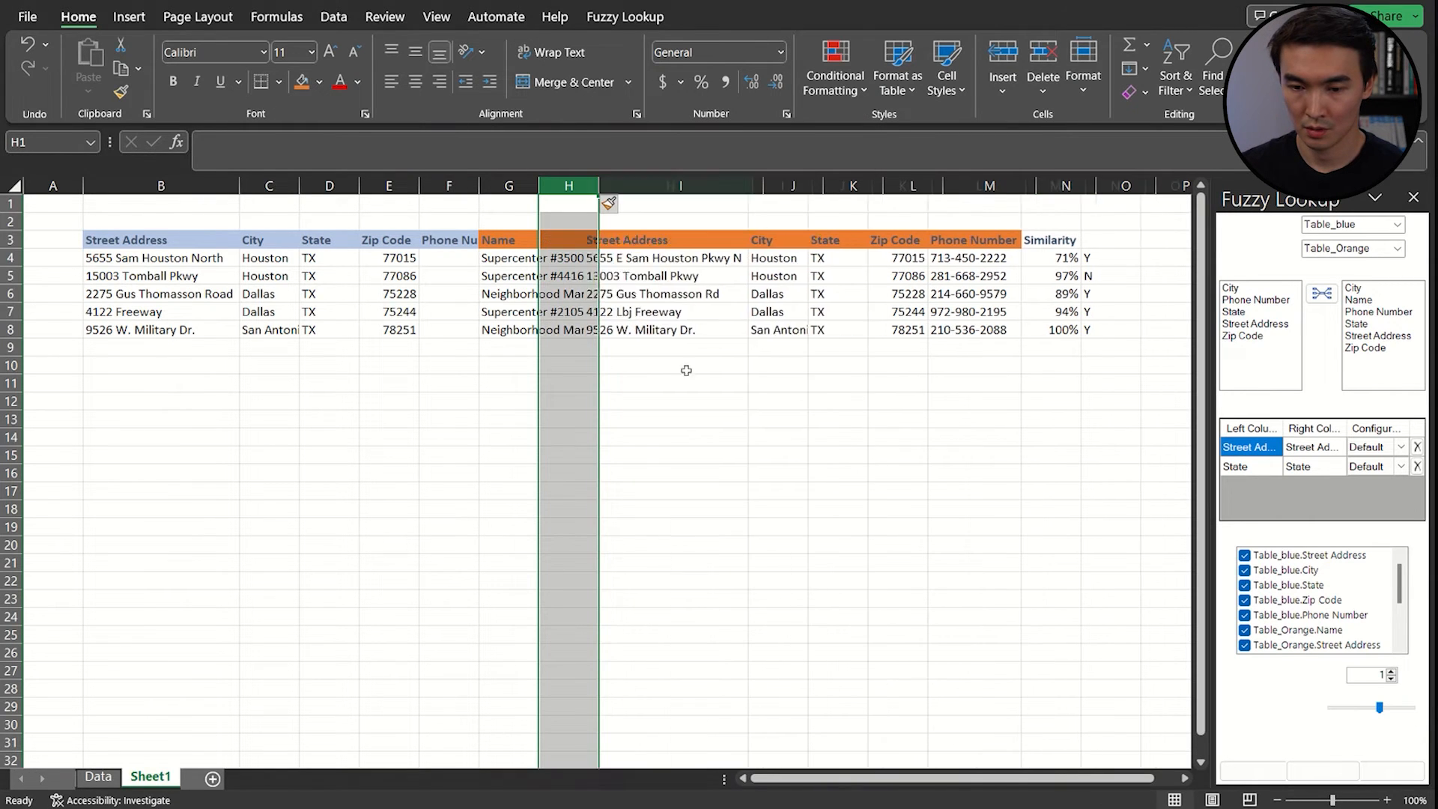
right_click(160, 188)
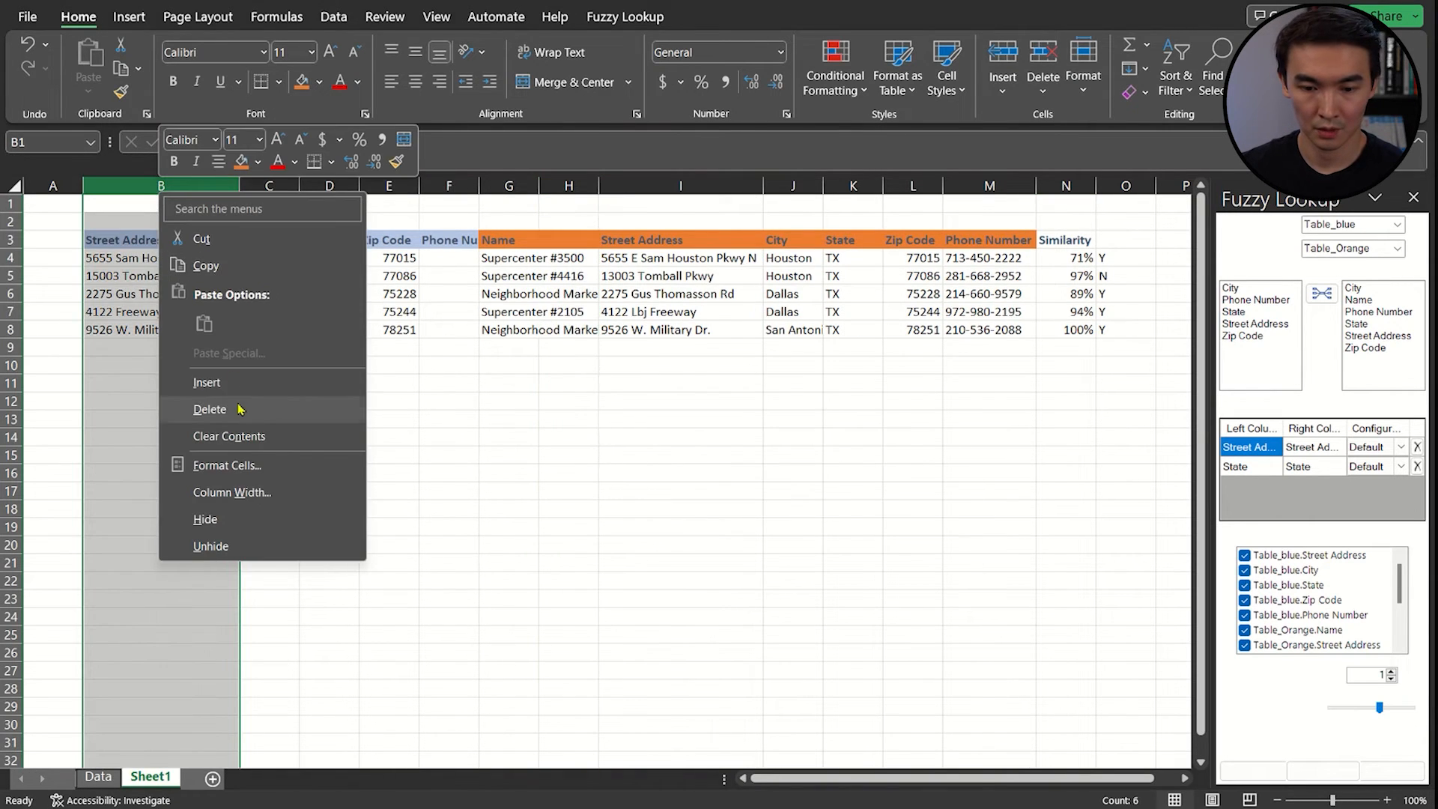
click(225, 408)
Copy the IFERROR formula that extracts the leading street number from Notepad and paste it into cell A1 in Excel.
click(116, 259)
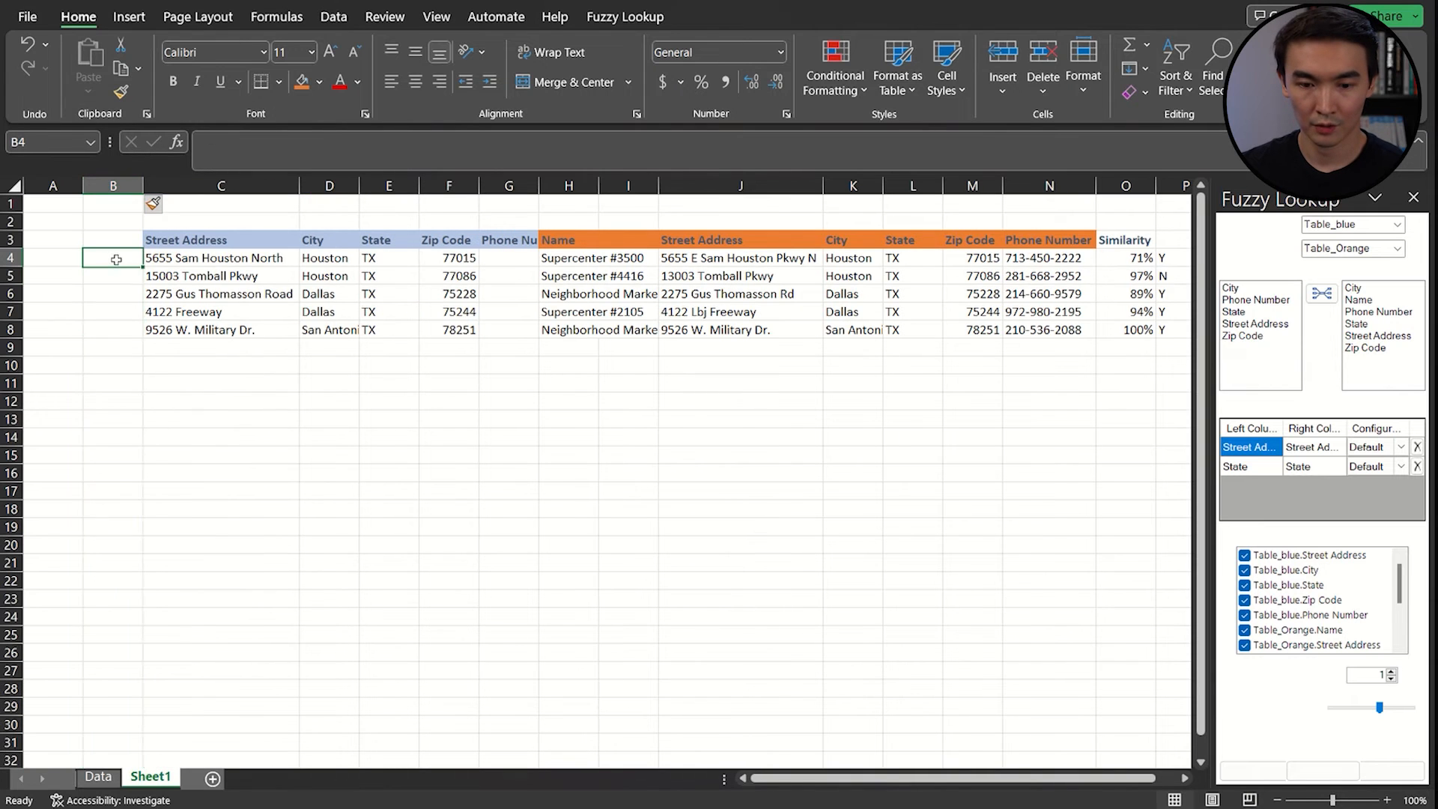
click(663, 807)
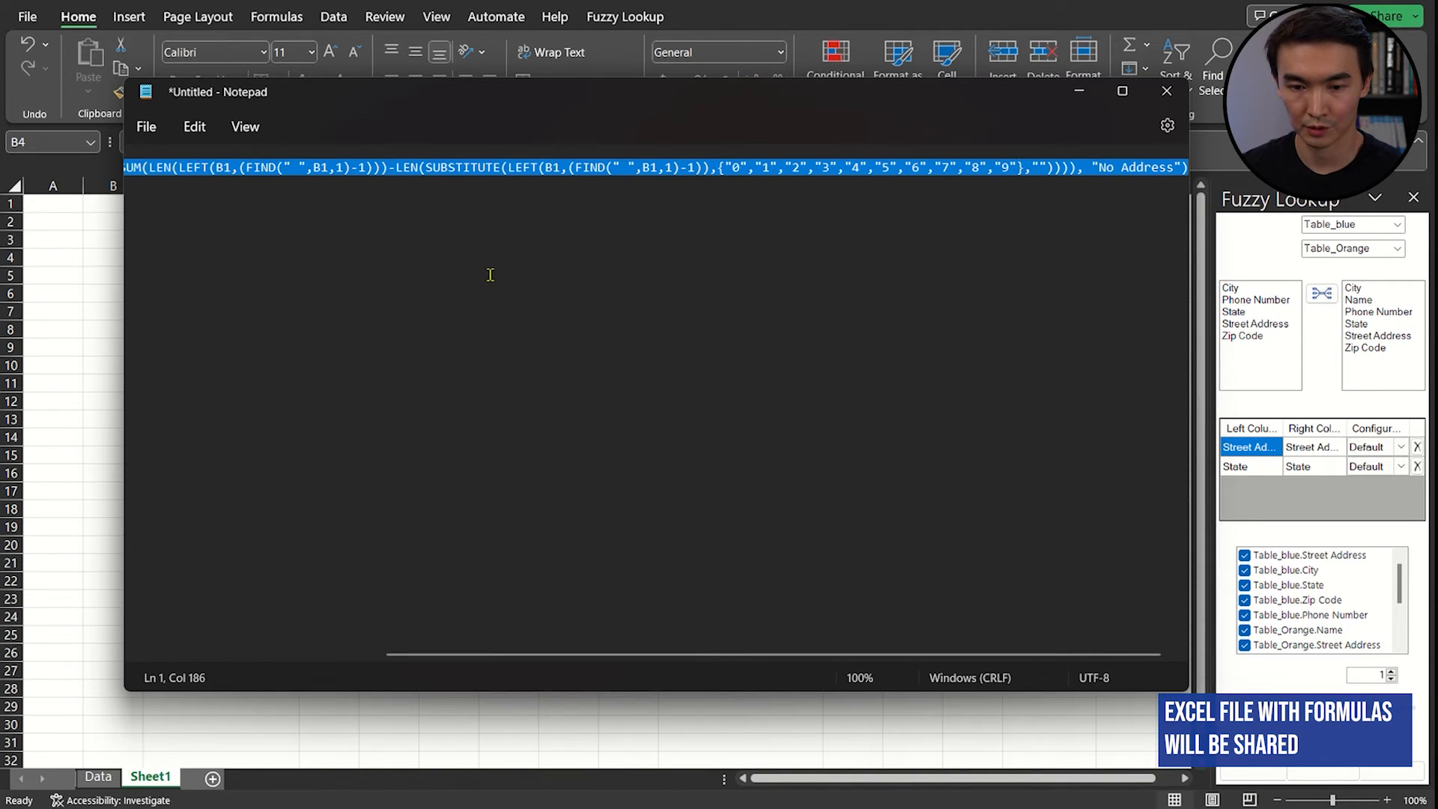
click(60, 227)
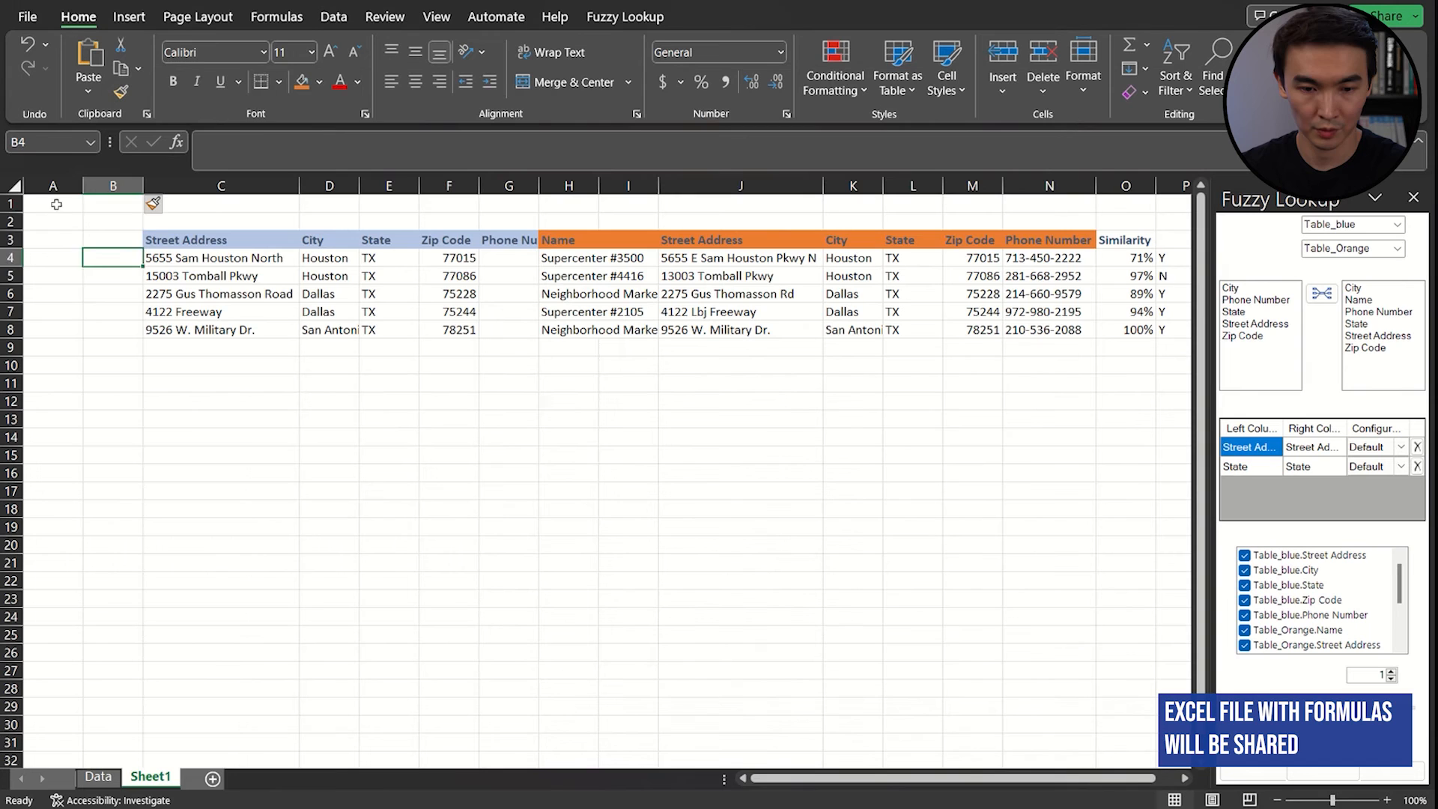
click(56, 203)
text(=IFERROR(LEFT(LEFT(B1,(FIND(" ",B1,1)-1)),SUM(LEN(LEFT(B1,(FIND(" ",B1,1)-1)))-LEN(SUBSTITUTE(LEFT(B1,(FIND(" ",B1,1)-1)),{"0","1","2","3","4","5","6","7","8","9"},"")))), "No Address"))
click(354, 163)
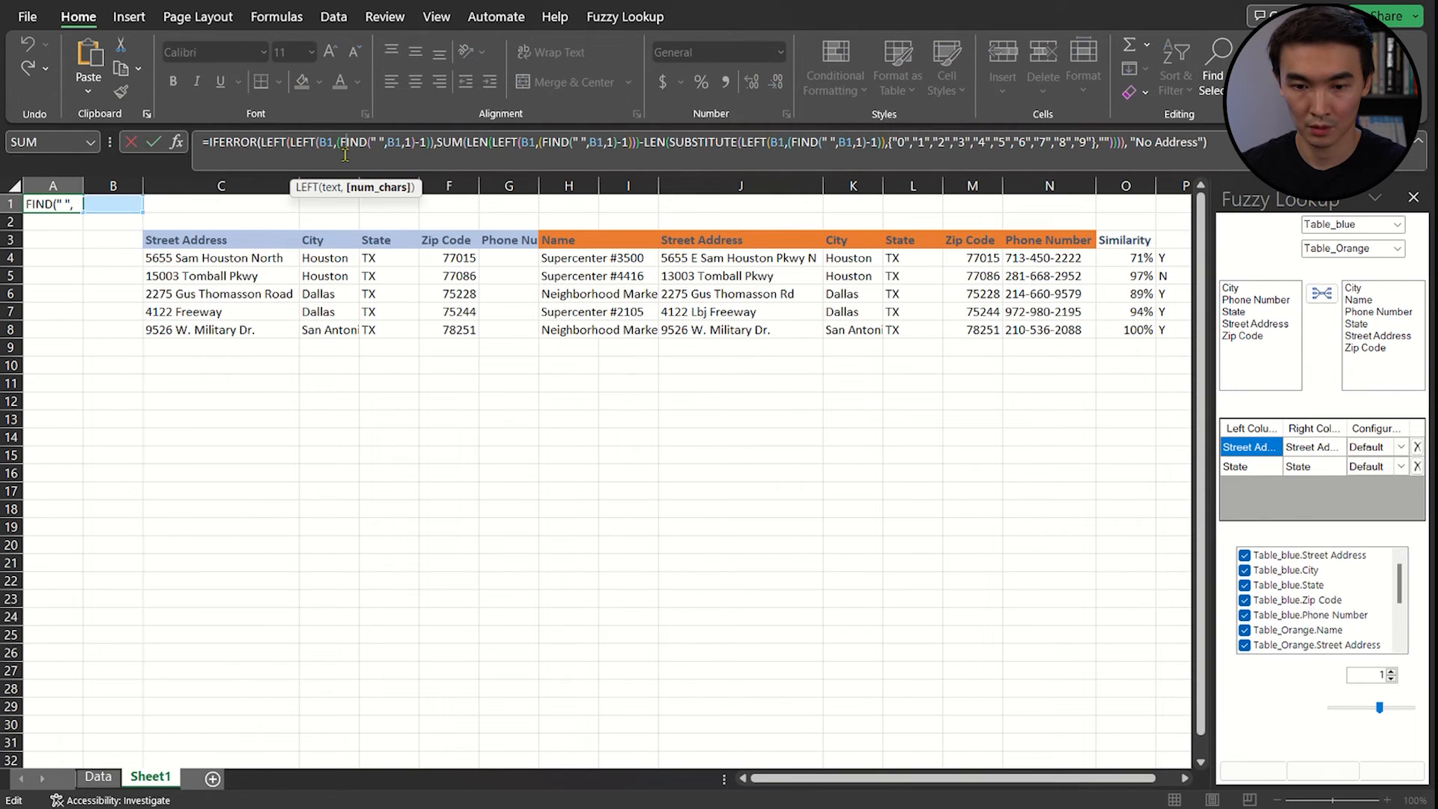
key(Escape)
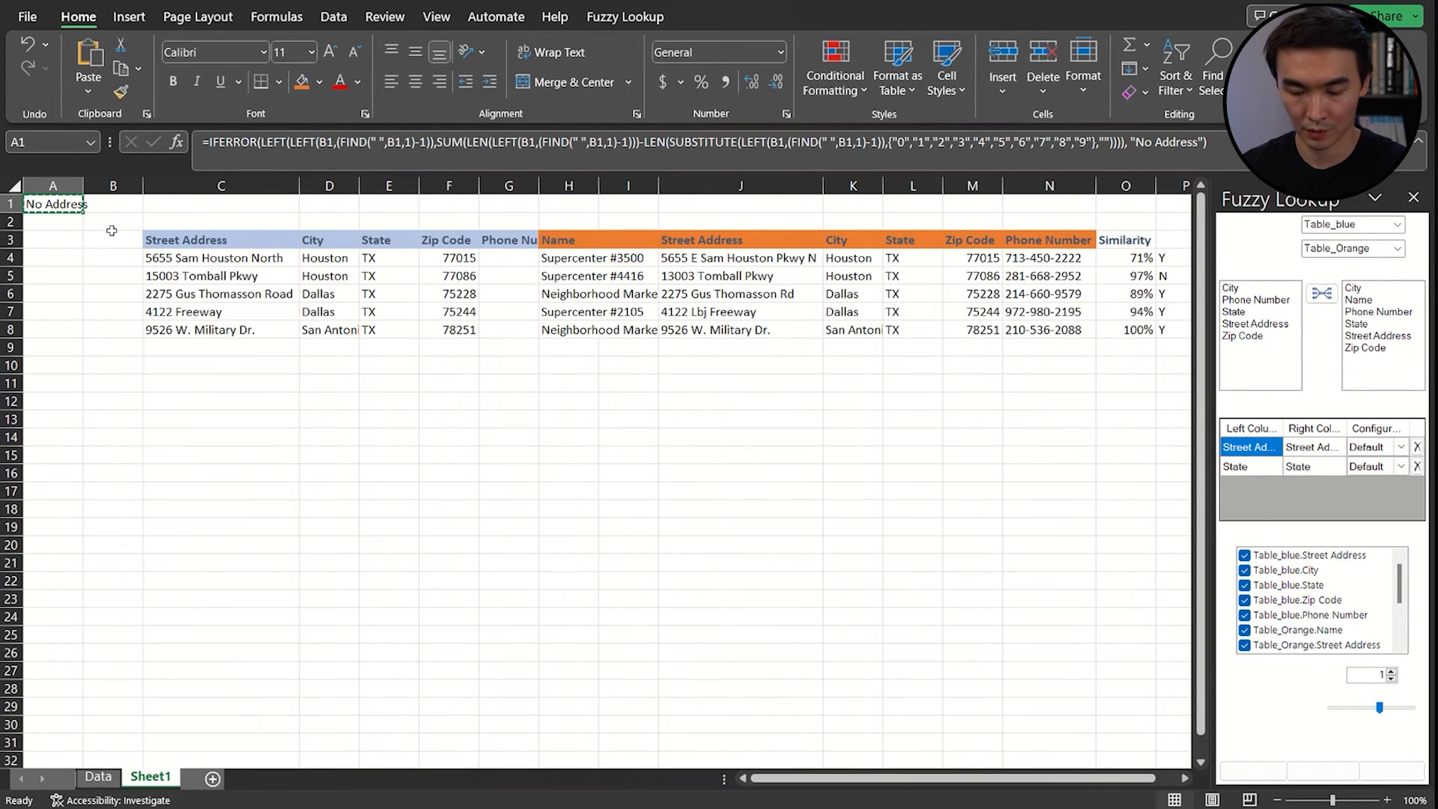
Copy the street-number extraction formula from A1 into B4 and fill it down through B8 for the blue addresses.
key(ctrl+c)
key(Right)
key(Down)
key(Down)
key(Down)
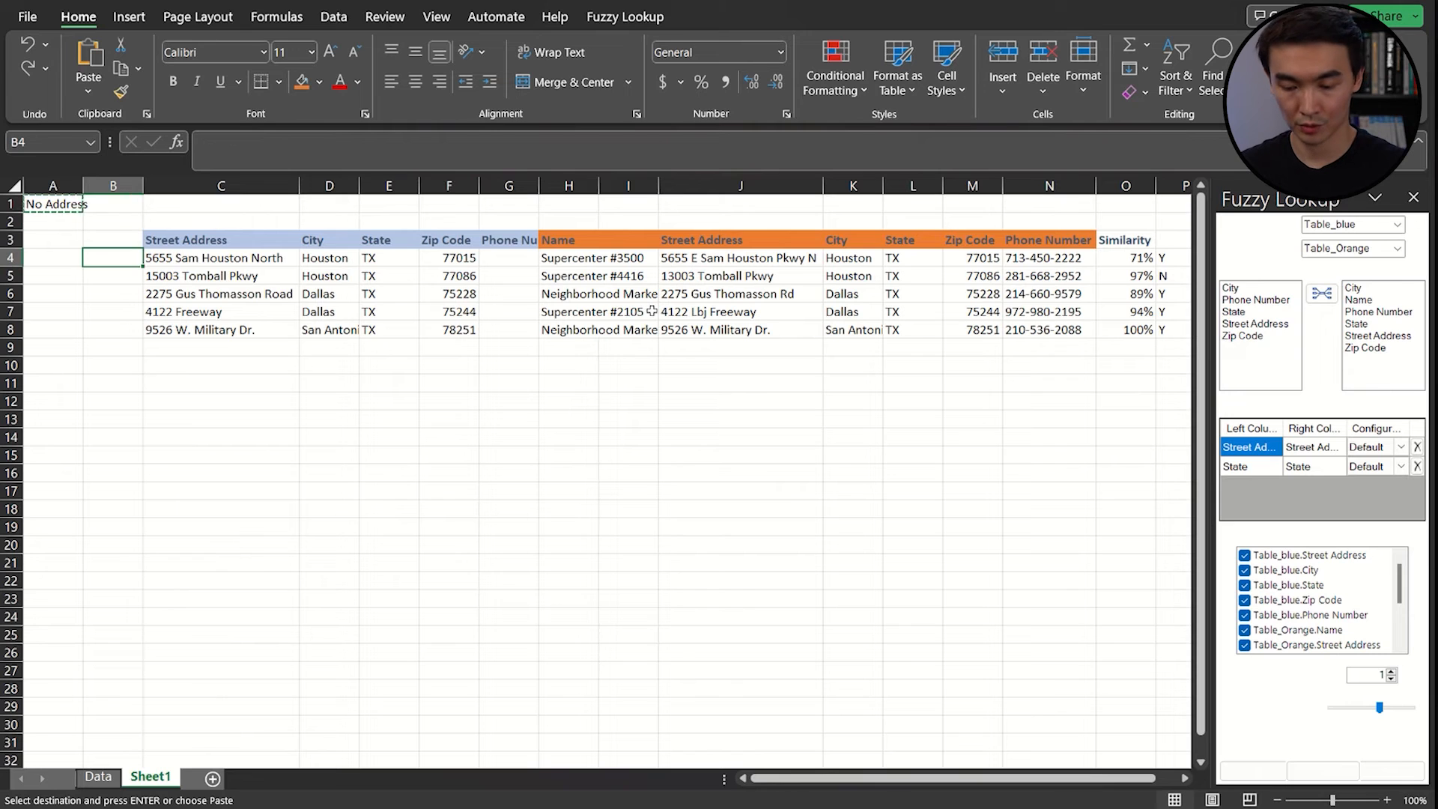
key(ctrl+v)
key(shift+Down)
key(shift+Down)
key(shift+Down)
key(shift+Down)
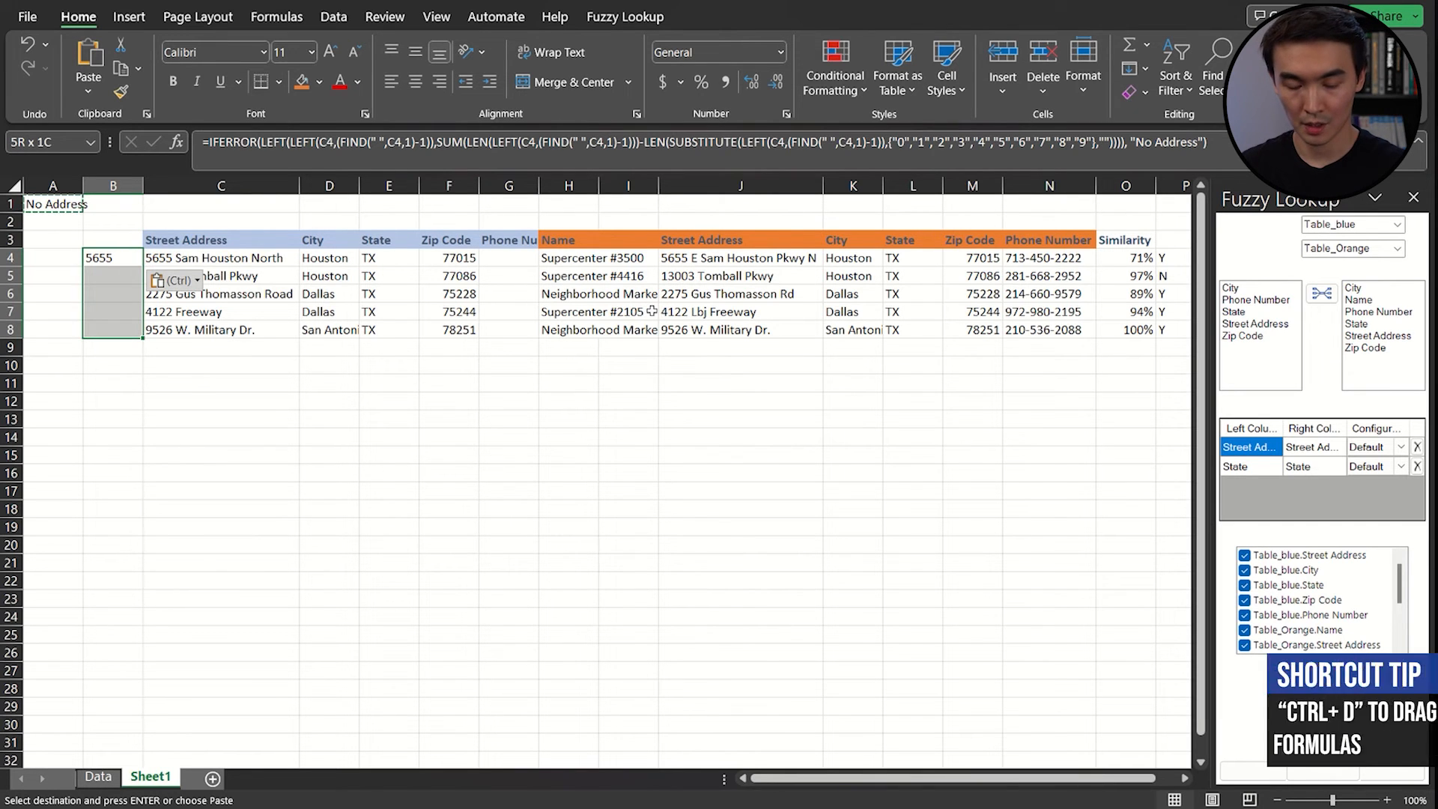
key(ctrl+d)
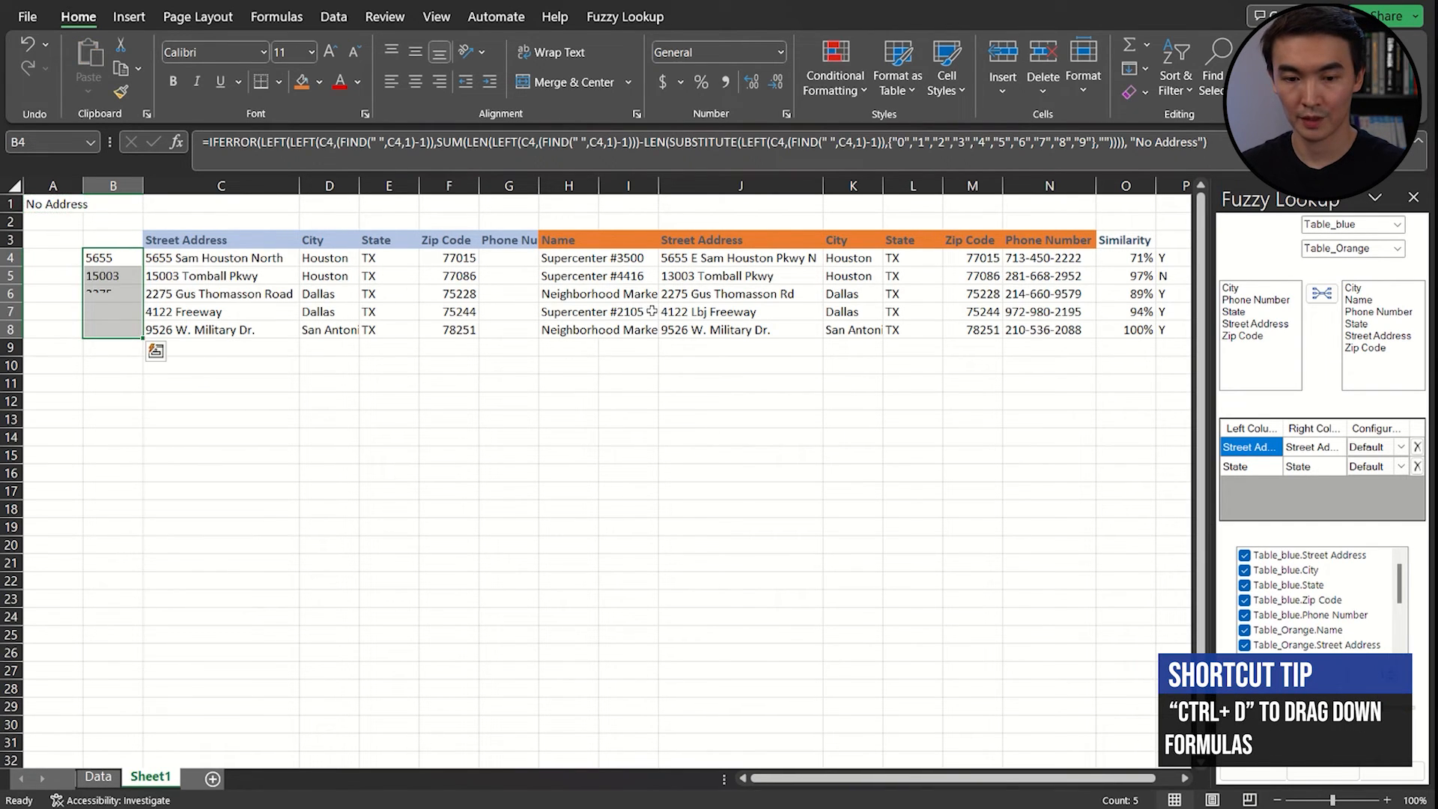
Copy the street-number formulas from B4:B8 into I4:I8 for the orange addresses.
key(ctrl+c)
key(Right)
key(Right)
key(Right)
key(Right)
key(Right)
key(Right)
key(Right)
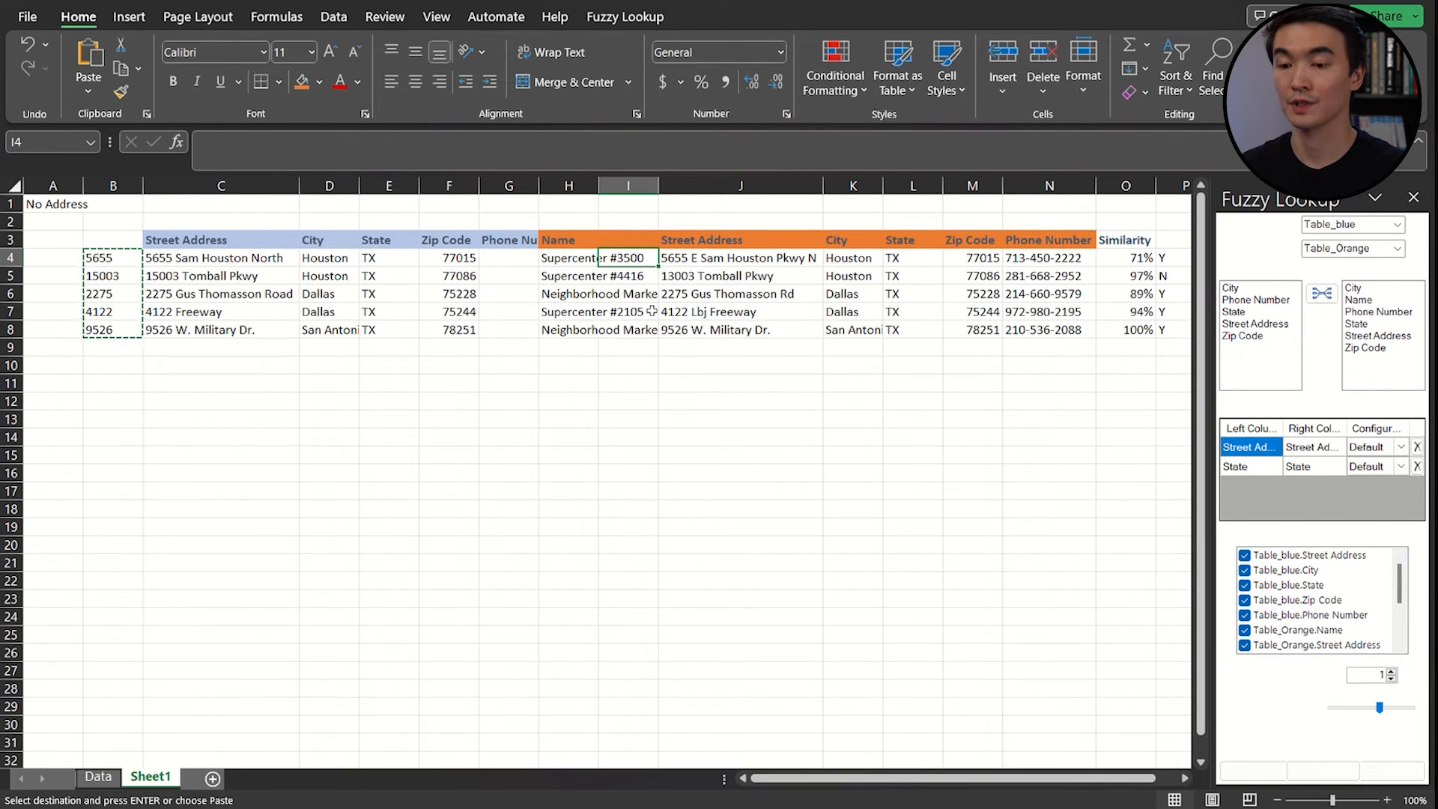
key(shift+Down)
key(shift+Down)
key(shift+Down)
key(shift+Down)
key(ctrl+v)
key(Up)
key(Down)
key(Escape)
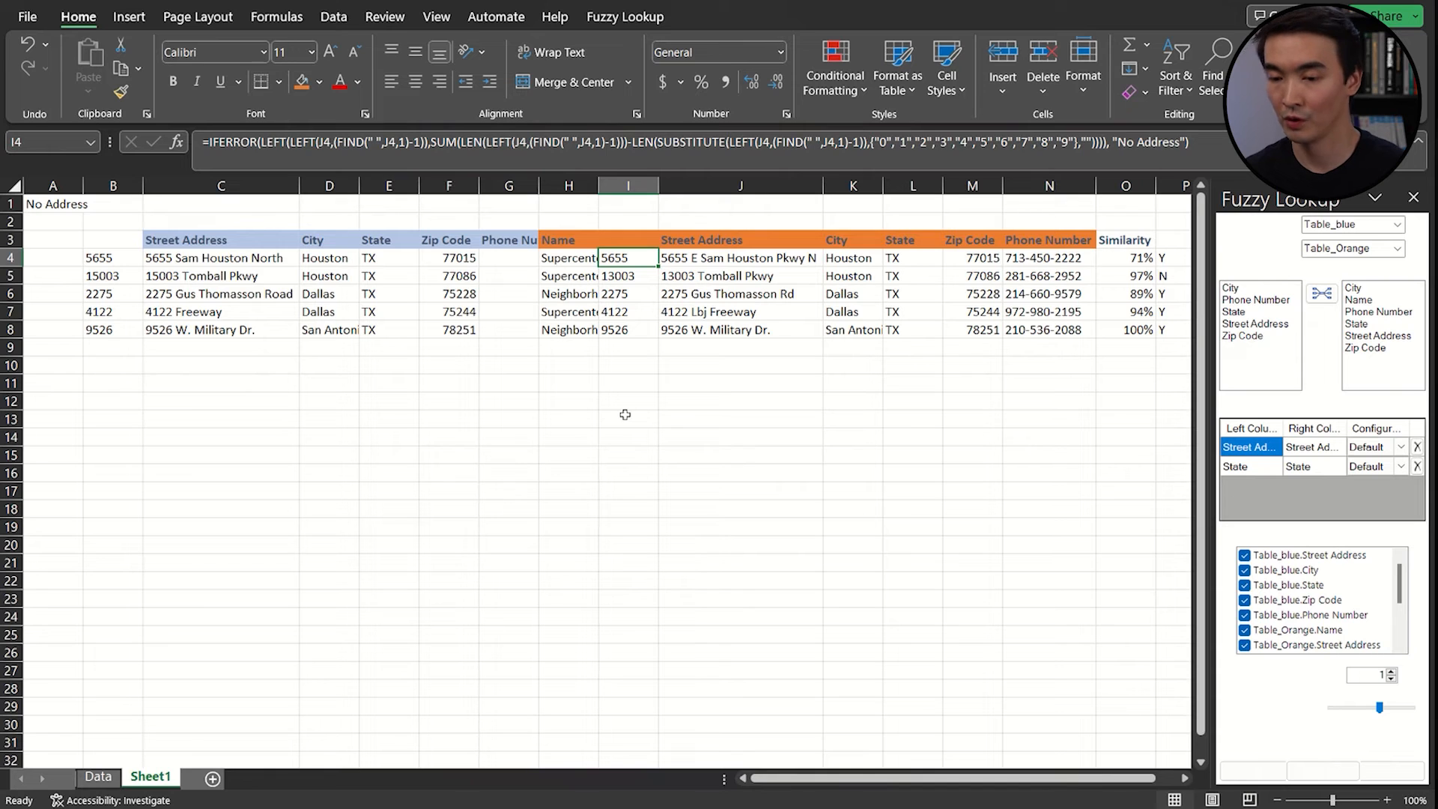
Try appending 54 to the end of the orange street address in J4 and remove it again.
key(Right)
click(436, 156)
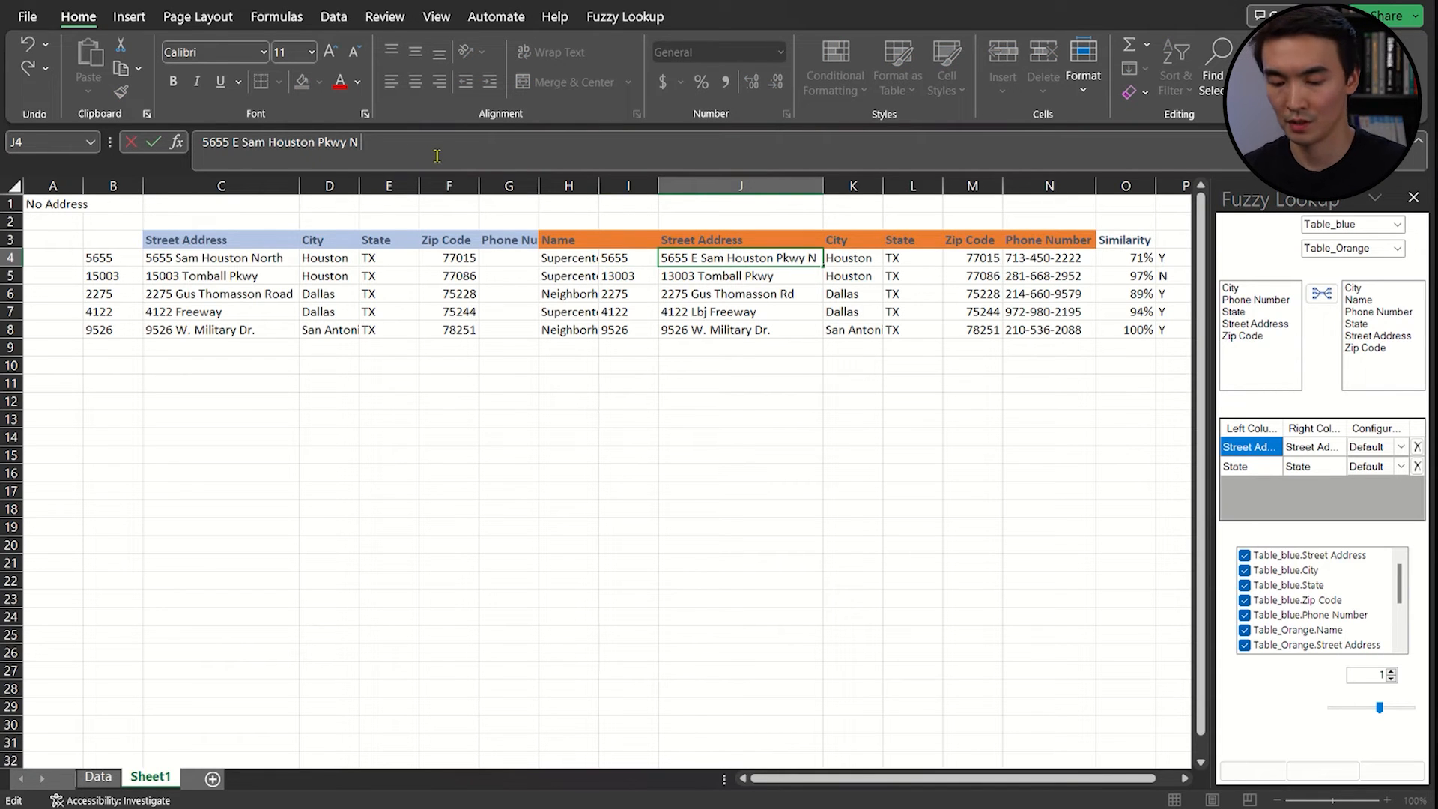
text(54)
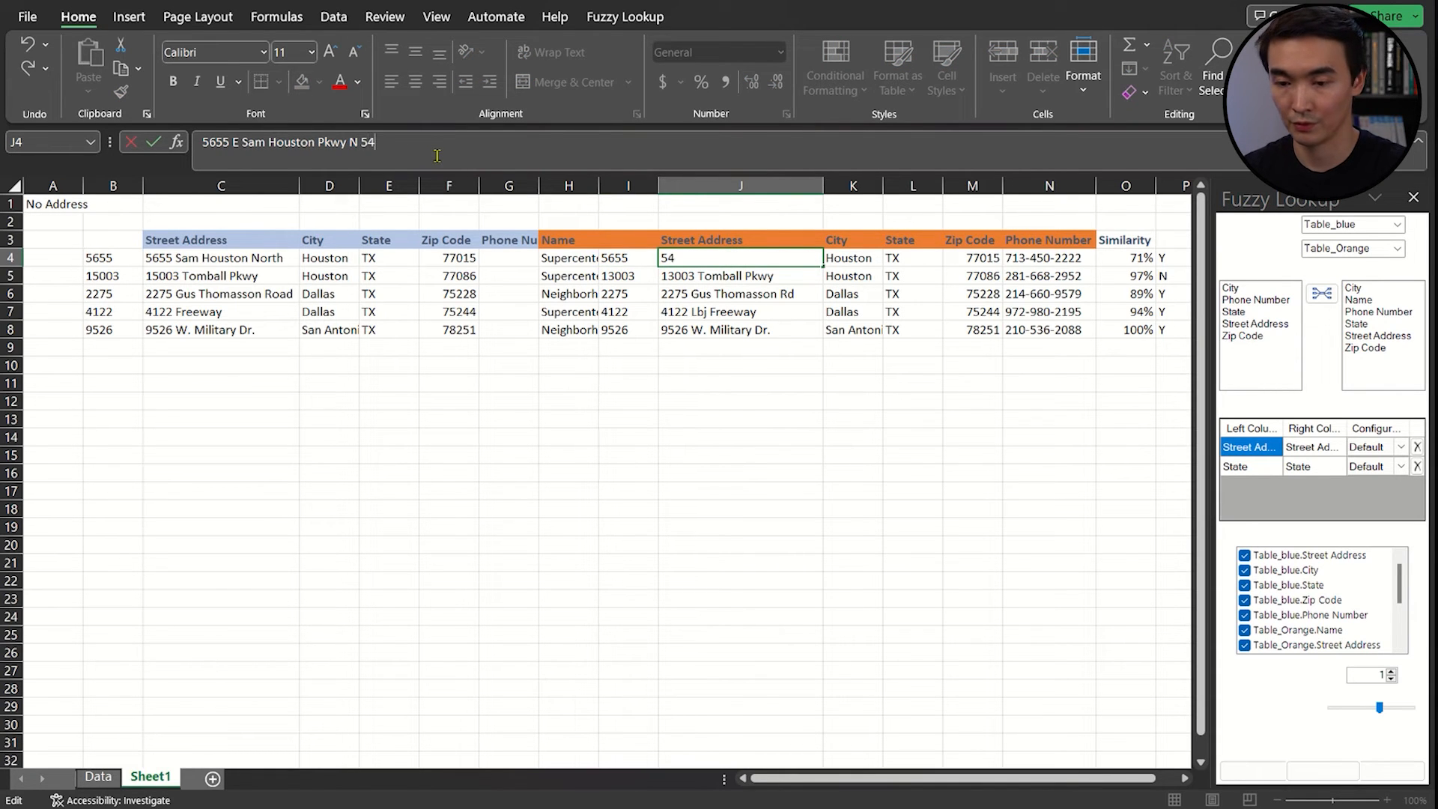
key(Return)
key(Left)
key(shift+Right)
key(Up)
key(Right)
click(411, 151)
key(BackSpace)
key(BackSpace)
key(BackSpace)
key(ctrl+Return)
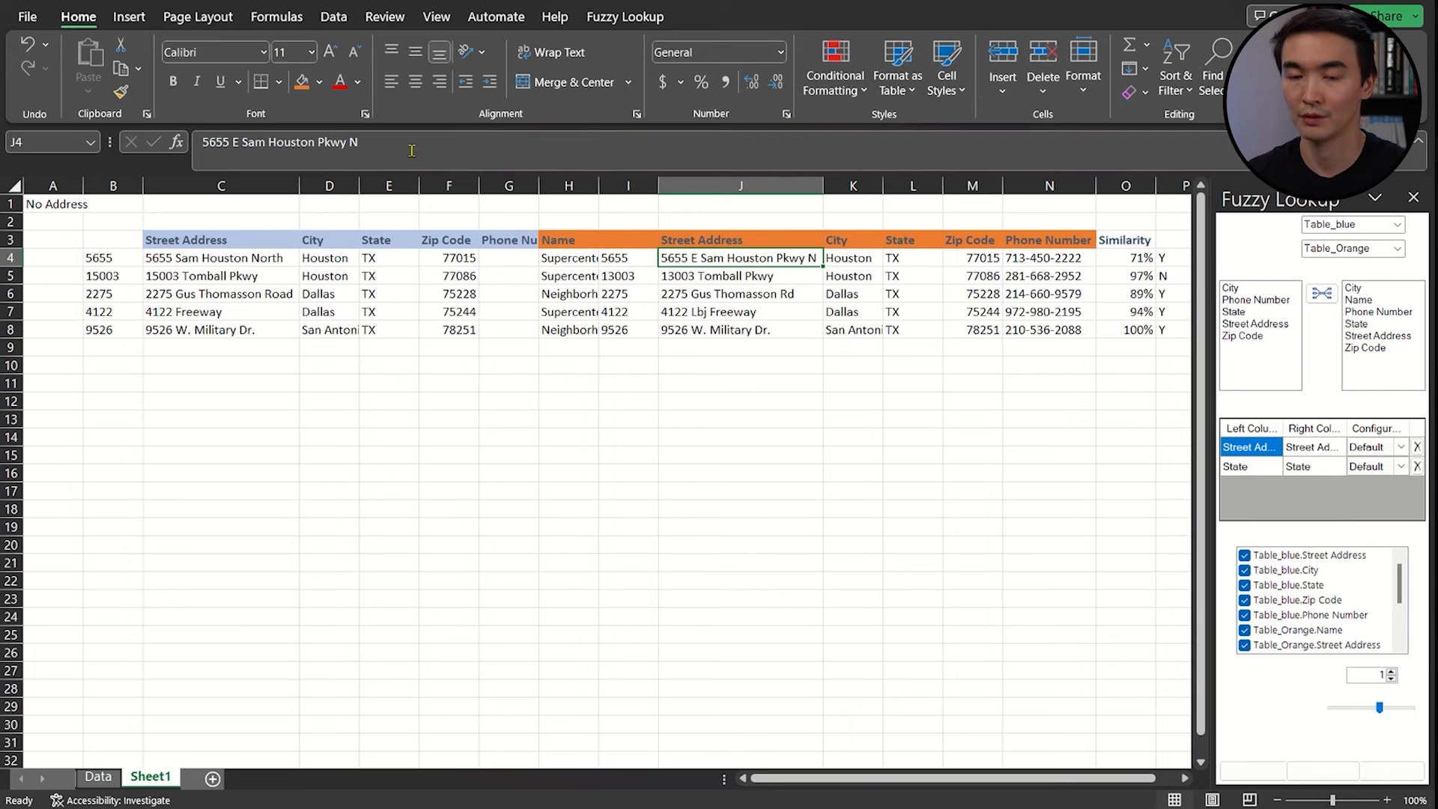
Close the Fuzzy Lookup pane and enter the formula =I4=B4 in Q4 to compare the extracted street numbers.
click(333, 16)
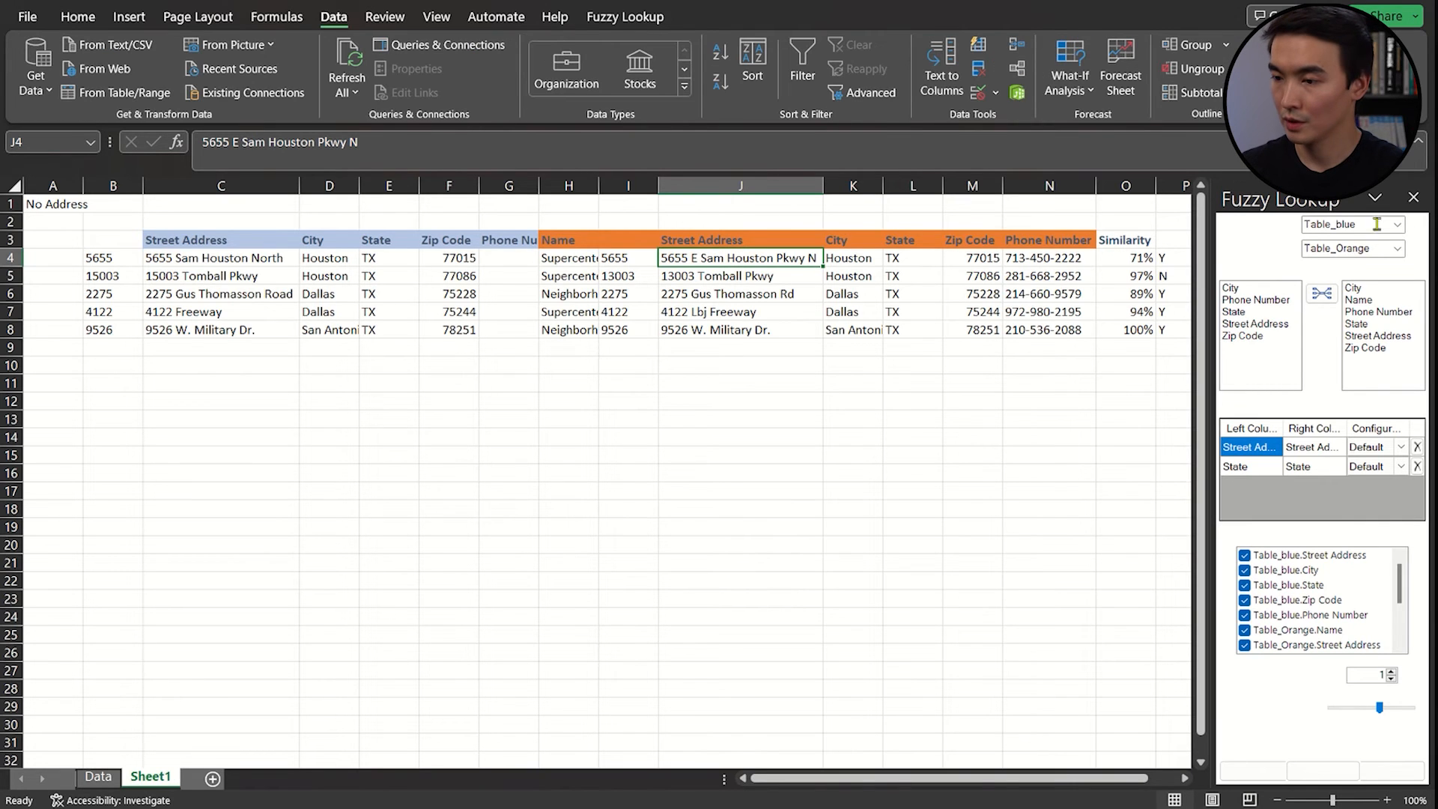
click(1414, 197)
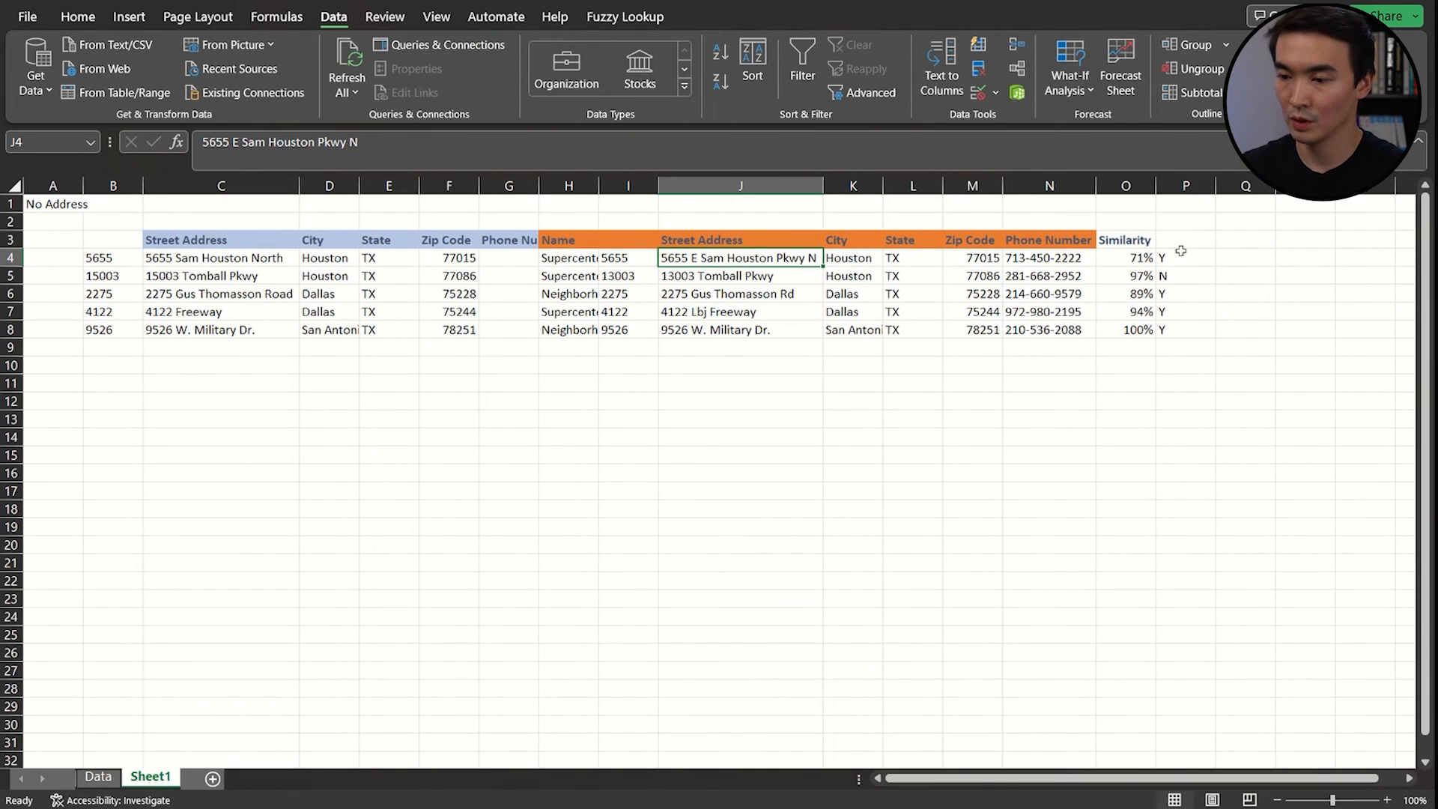
click(1245, 259)
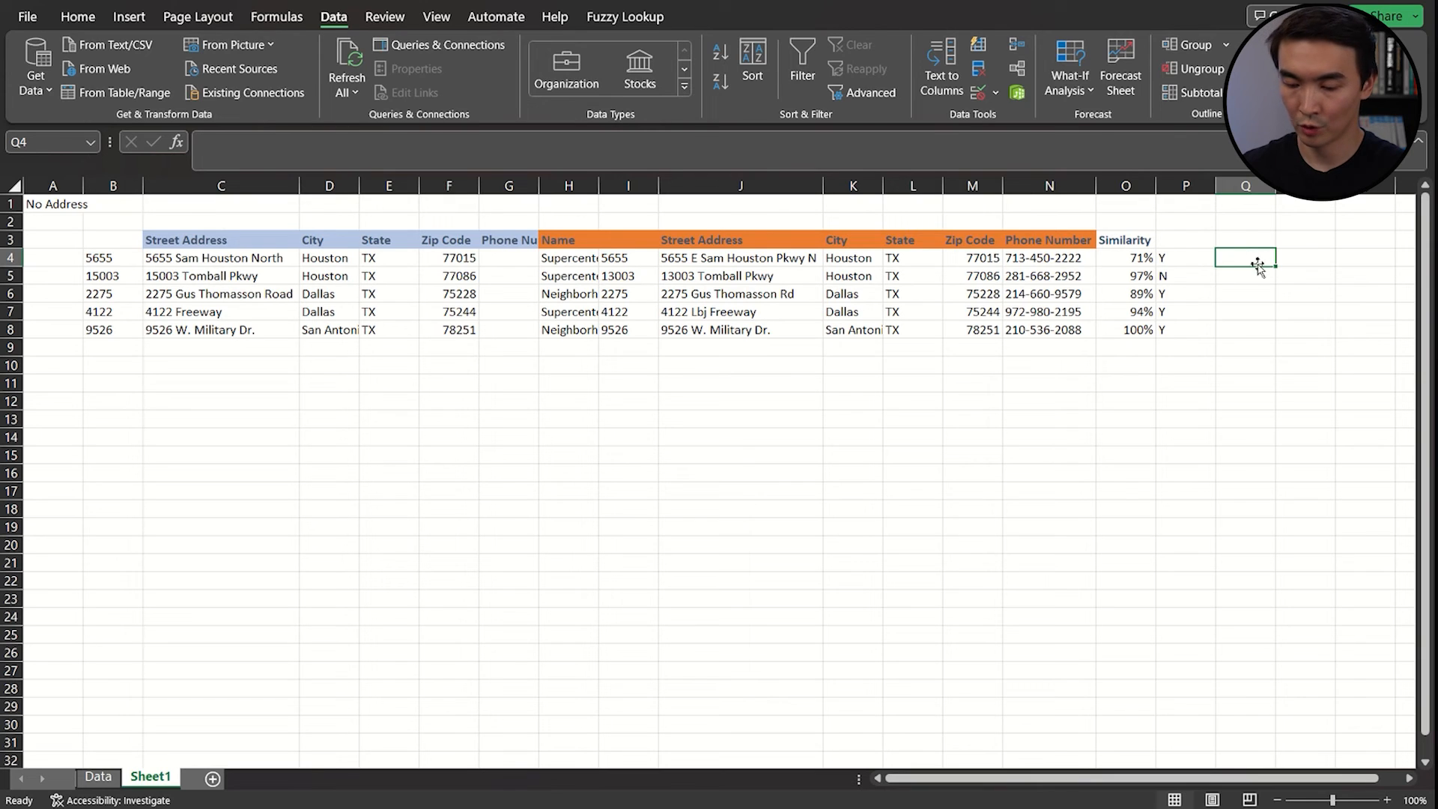
text(=)
key(Left)
key(Left)
key(Left)
key(Left)
key(Left)
key(Left)
key(Left)
key(Left)
text(=)
key(Left)
key(Left)
key(Left)
key(Left)
key(Left)
key(Left)
key(Left)
key(Left)
key(Left)
key(Left)
key(Left)
key(Left)
key(Left)
key(Left)
key(Left)
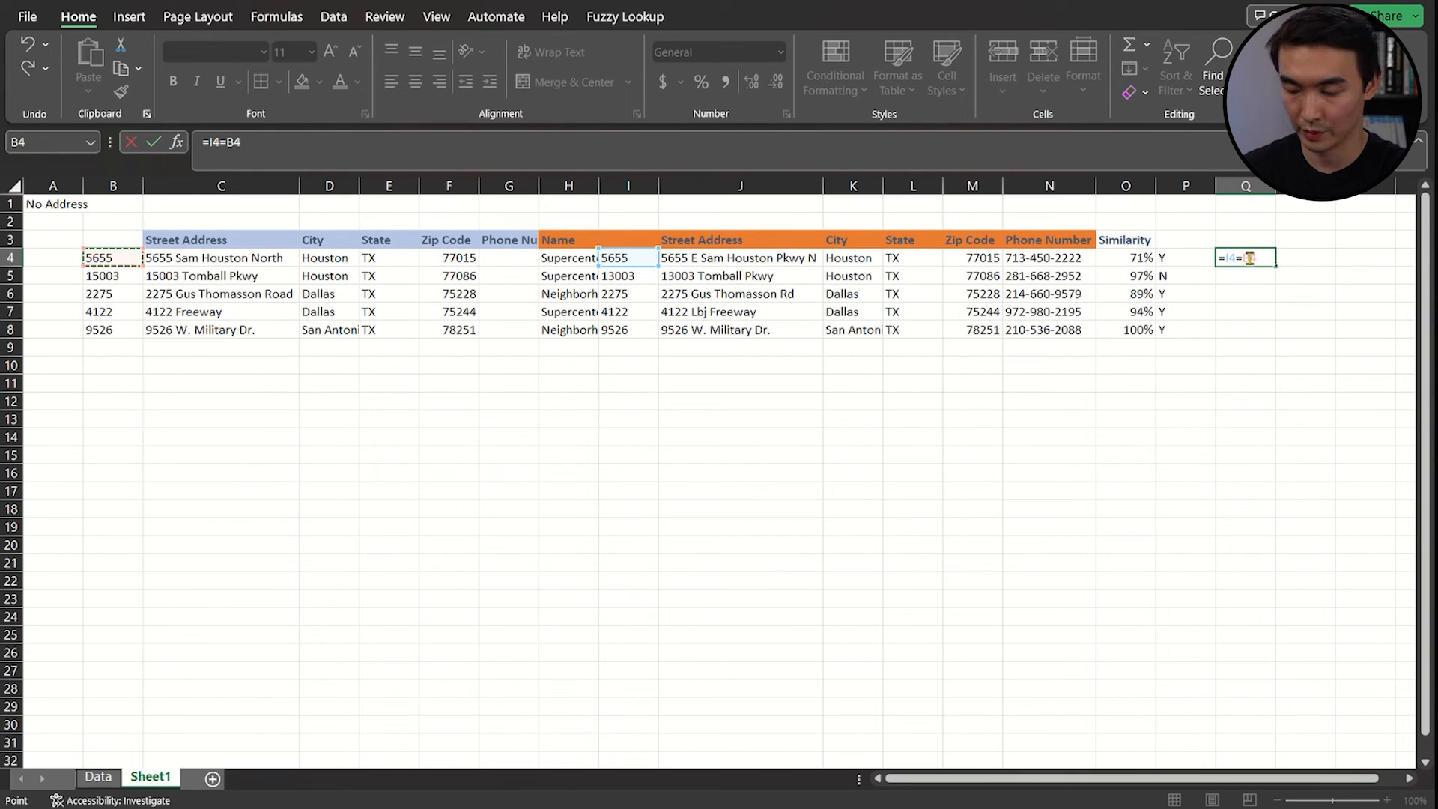
key(Return)
Fill the street-number comparison formula from Q4 down through Q8.
key(Left)
key(Up)
key(Down)
key(Down)
key(Down)
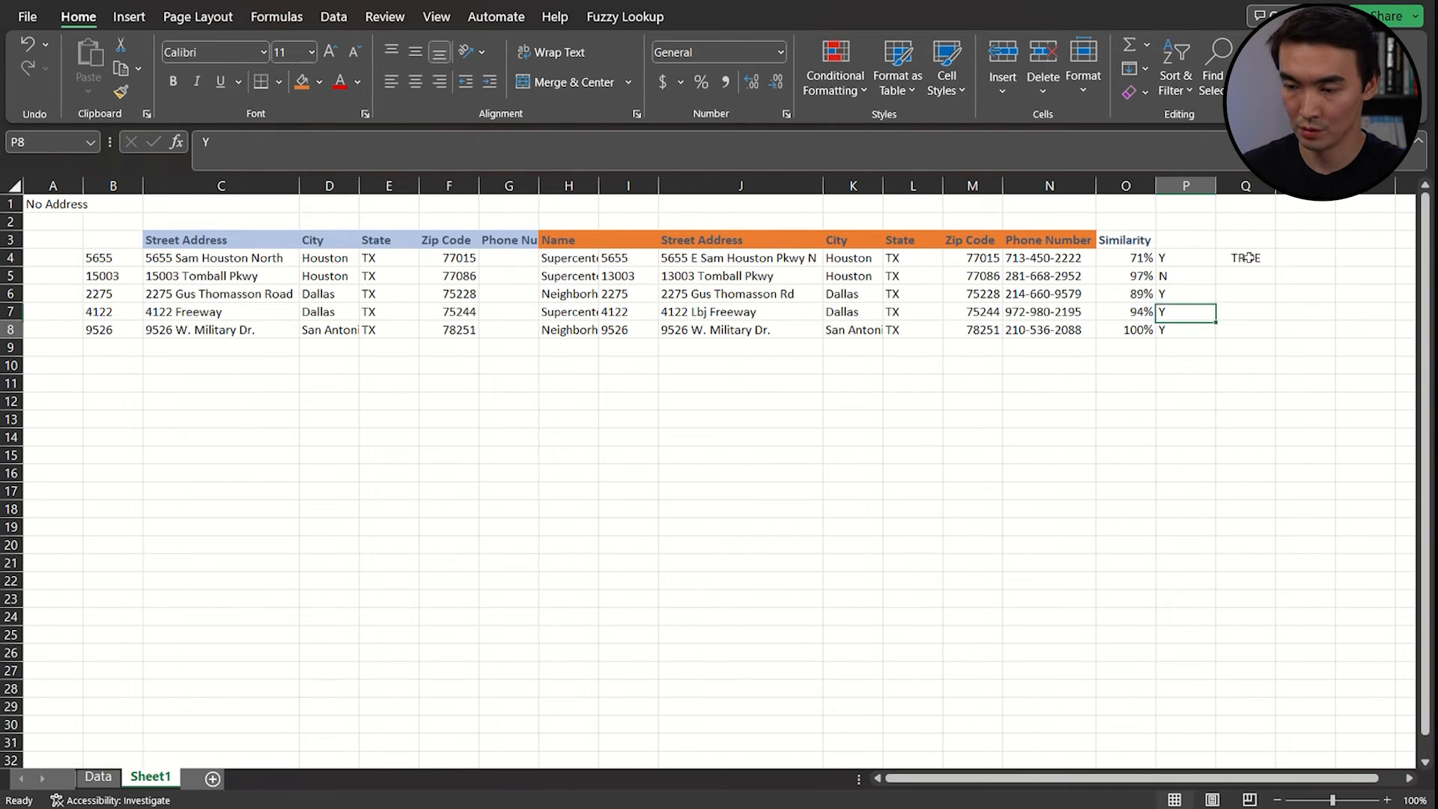
key(Down)
key(Right)
key(shift+Up)
key(shift+Up)
key(shift+Up)
key(shift+Up)
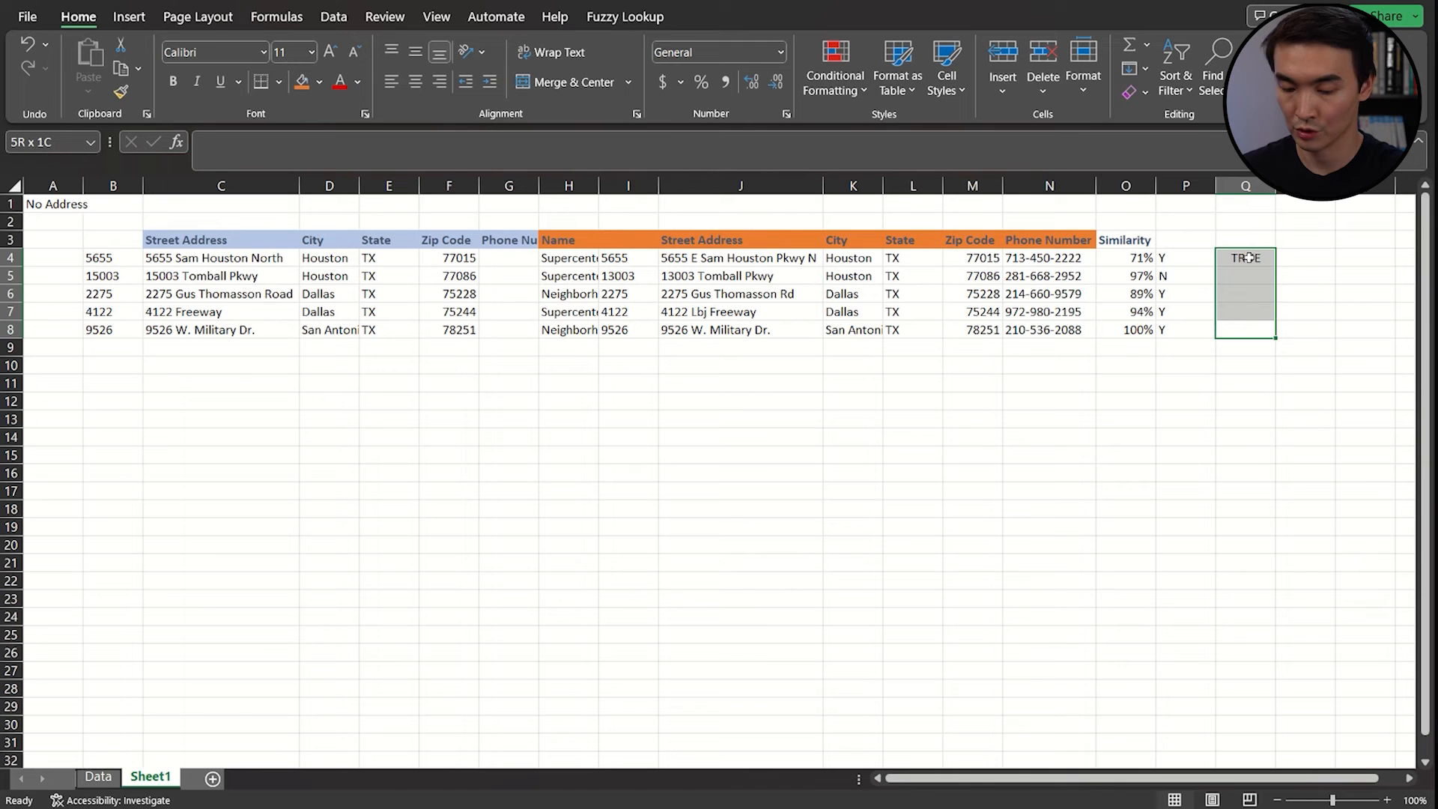
key(ctrl+d)
Enter the header Address Num Match in Q3 and format it bold with a green fill.
key(Up)
key(Up)
key(Up)
key(Up)
key(Up)
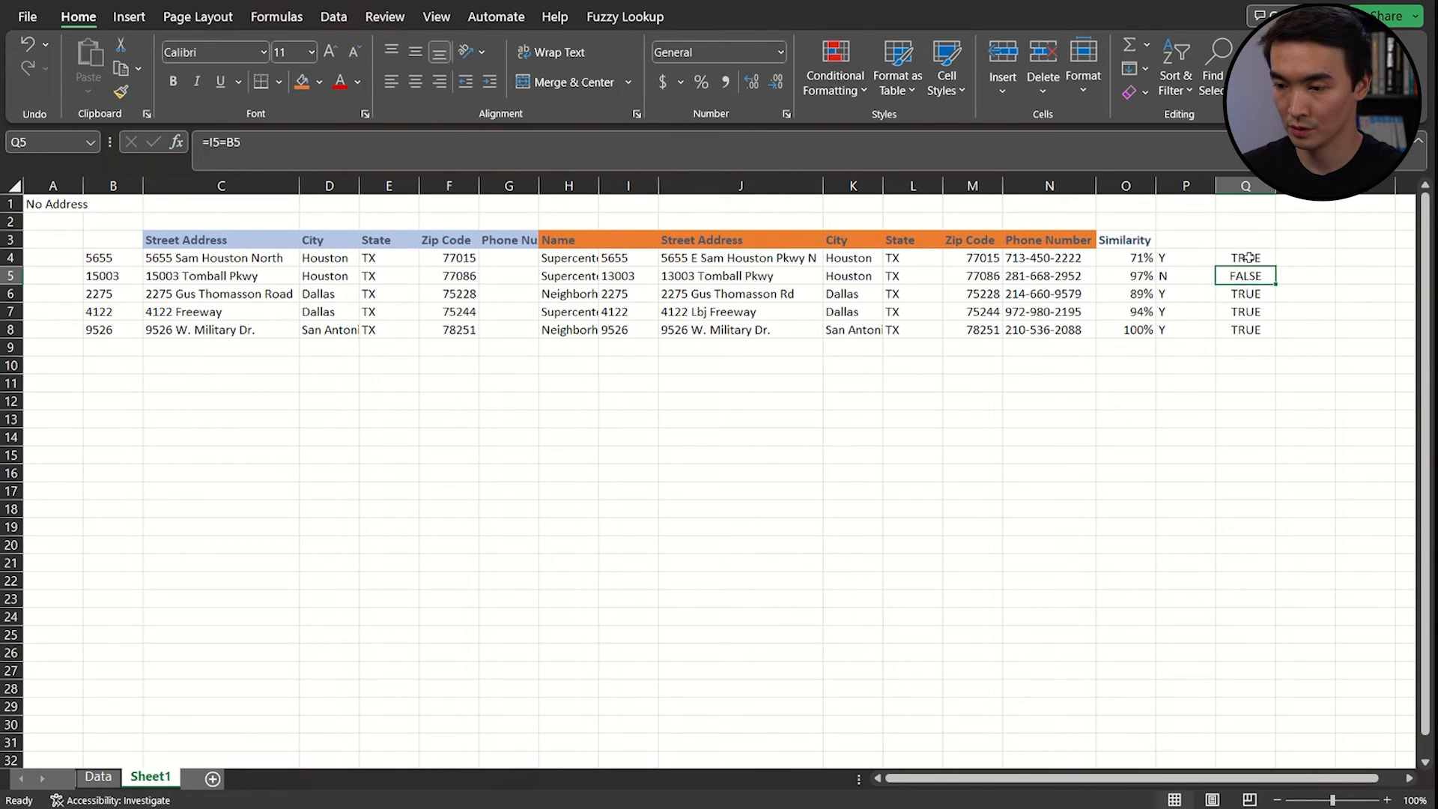
text(Ad)
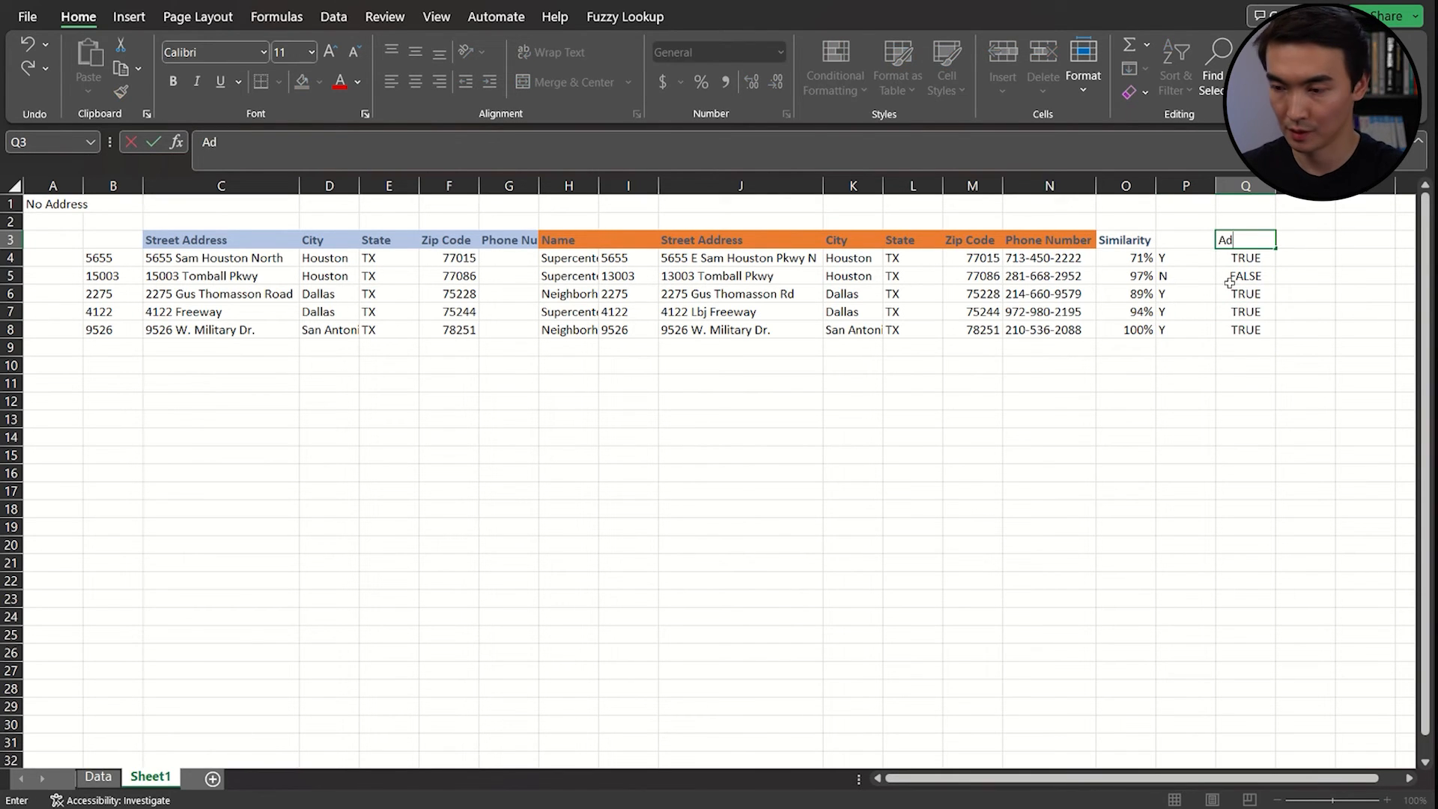
text(dress Num Match)
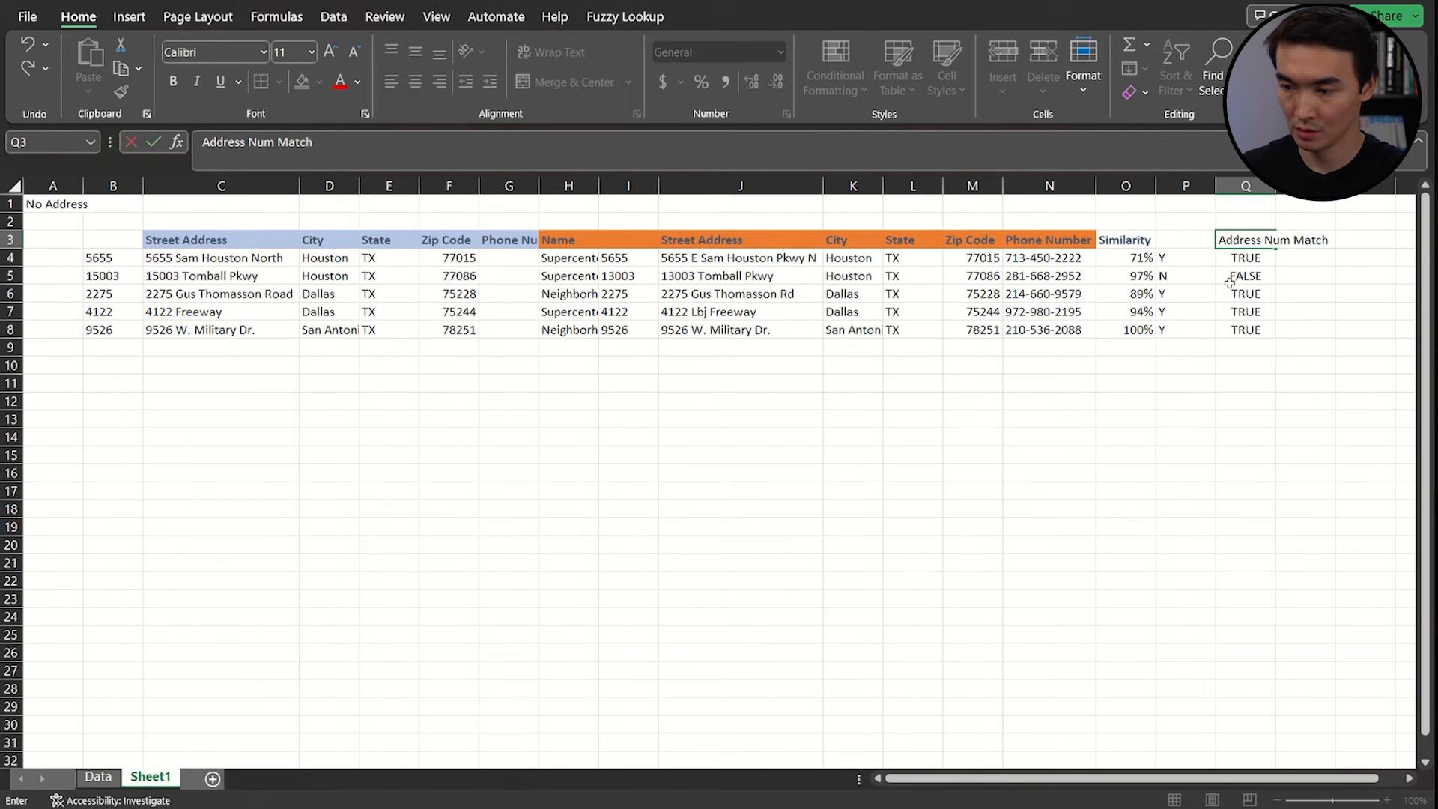
key(Return)
key(Up)
click(320, 82)
click(435, 130)
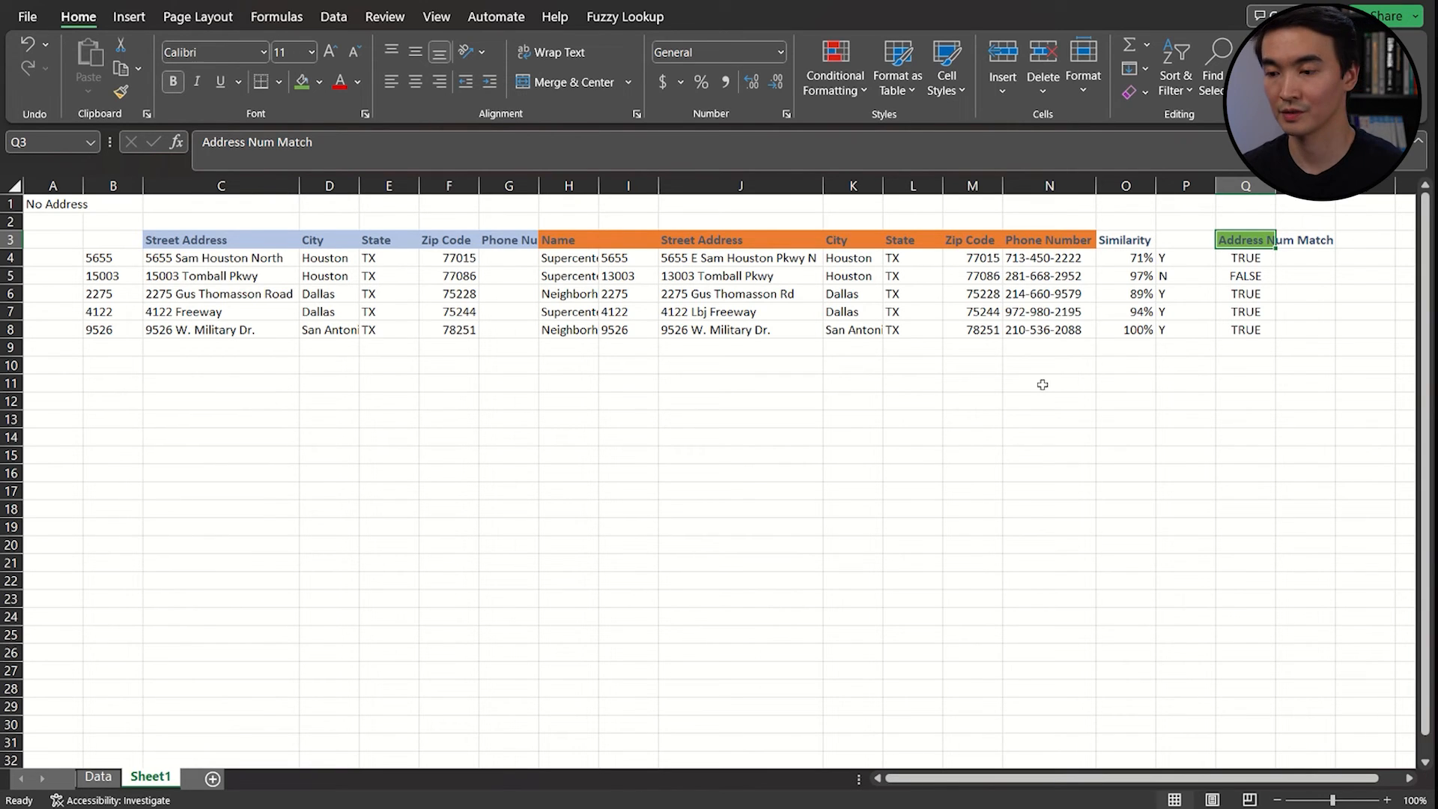
Delete column P with the manual Y/N marks and enter the header State Name Match in Q3.
click(1190, 185)
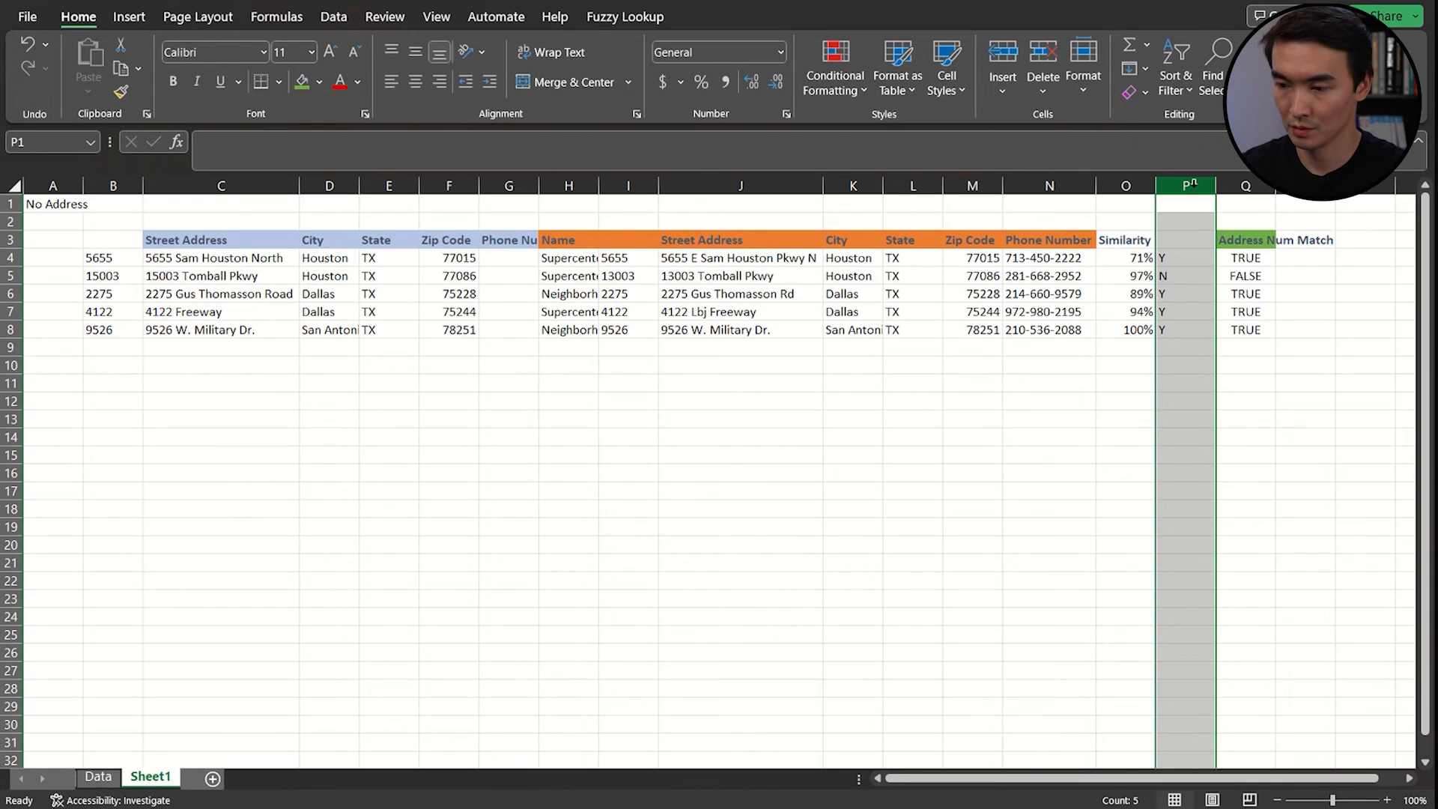
key(ctrl+minus)
click(1243, 239)
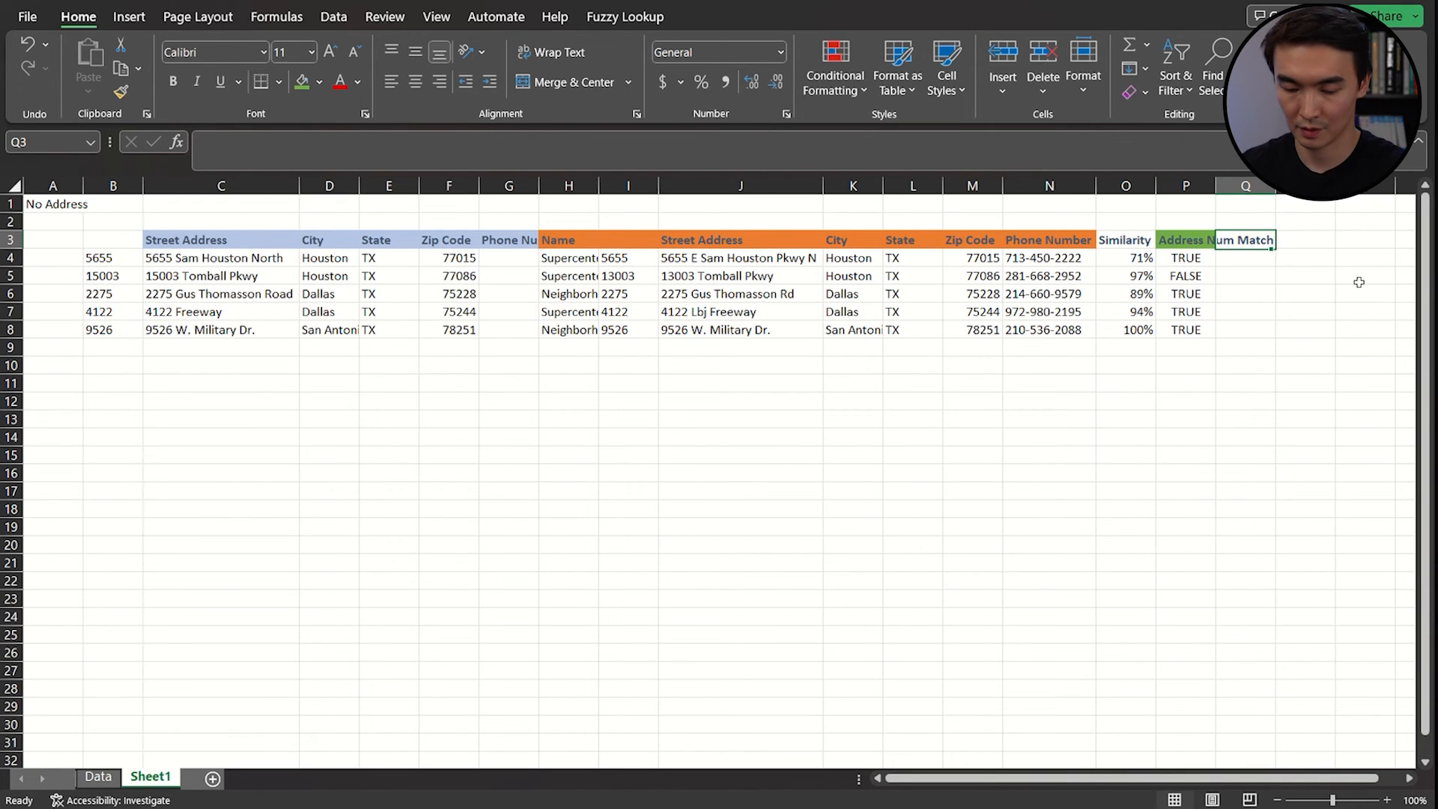
text(State Name Match)
key(Return)
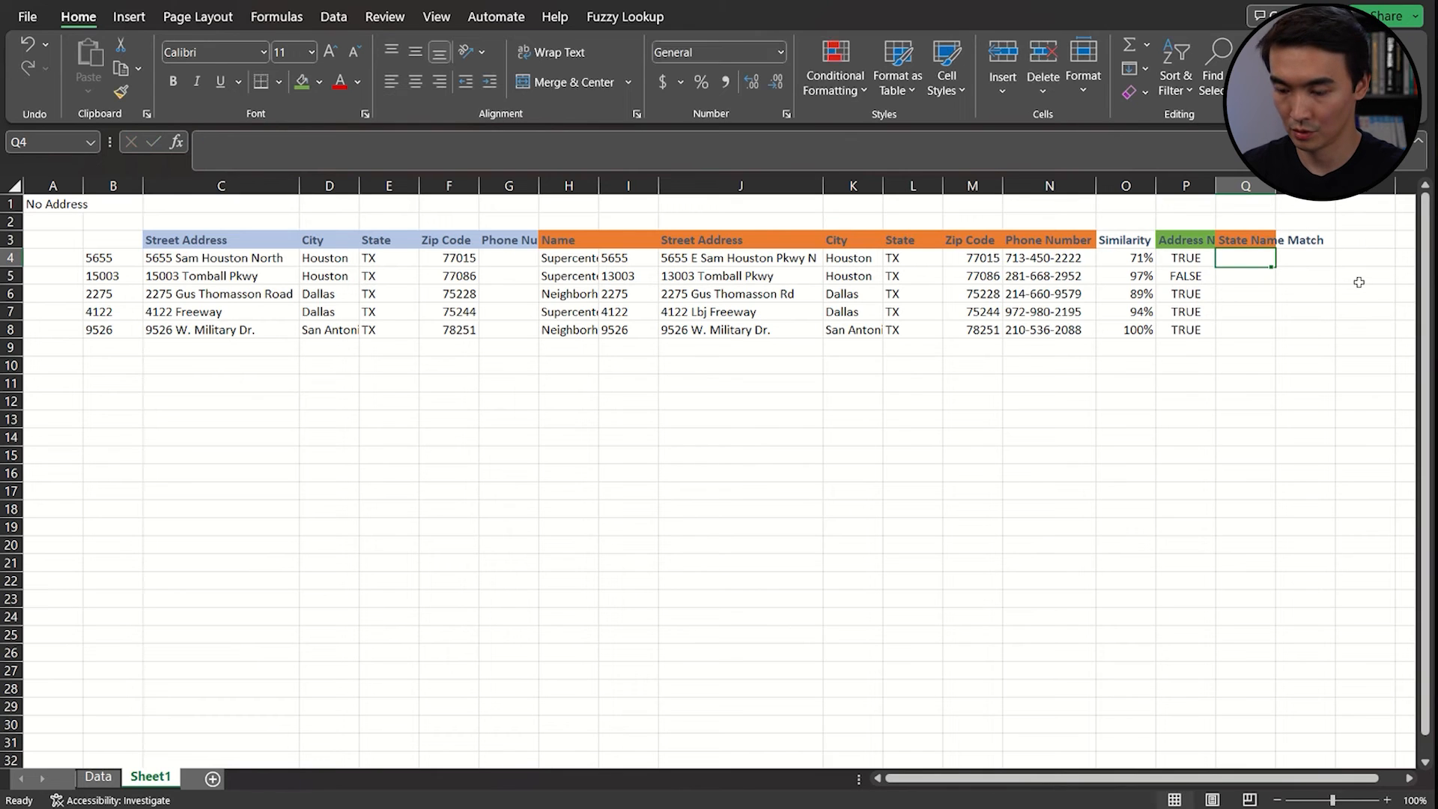
Enter the formula =L4=E4 in Q4 to compare the states and fill it down through Q8.
text(=)
click(918, 258)
text(=)
click(406, 259)
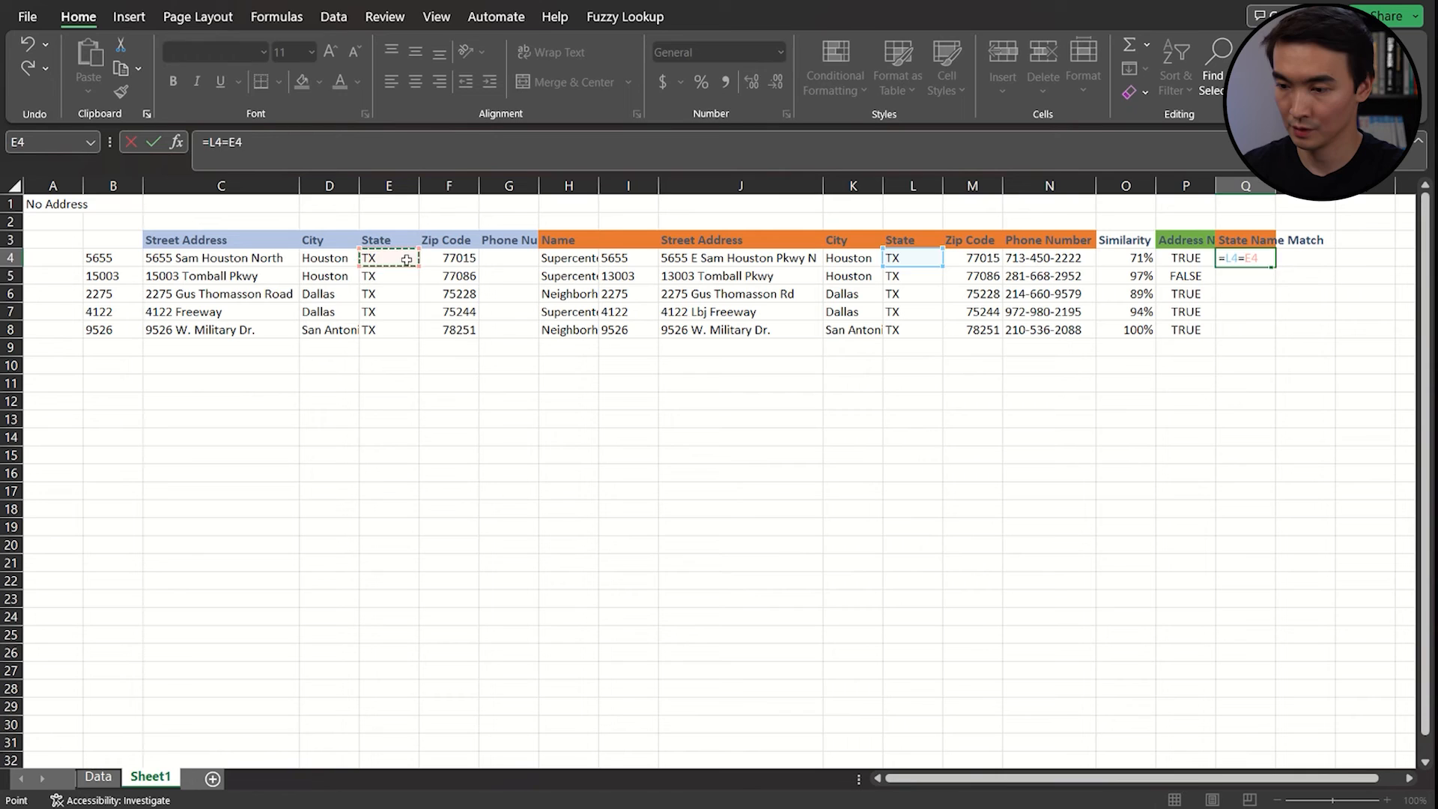
key(Return)
key(Left)
key(Up)
key(ctrl+Down)
key(Right)
key(ctrl+shift+Up)
key(ctrl+d)
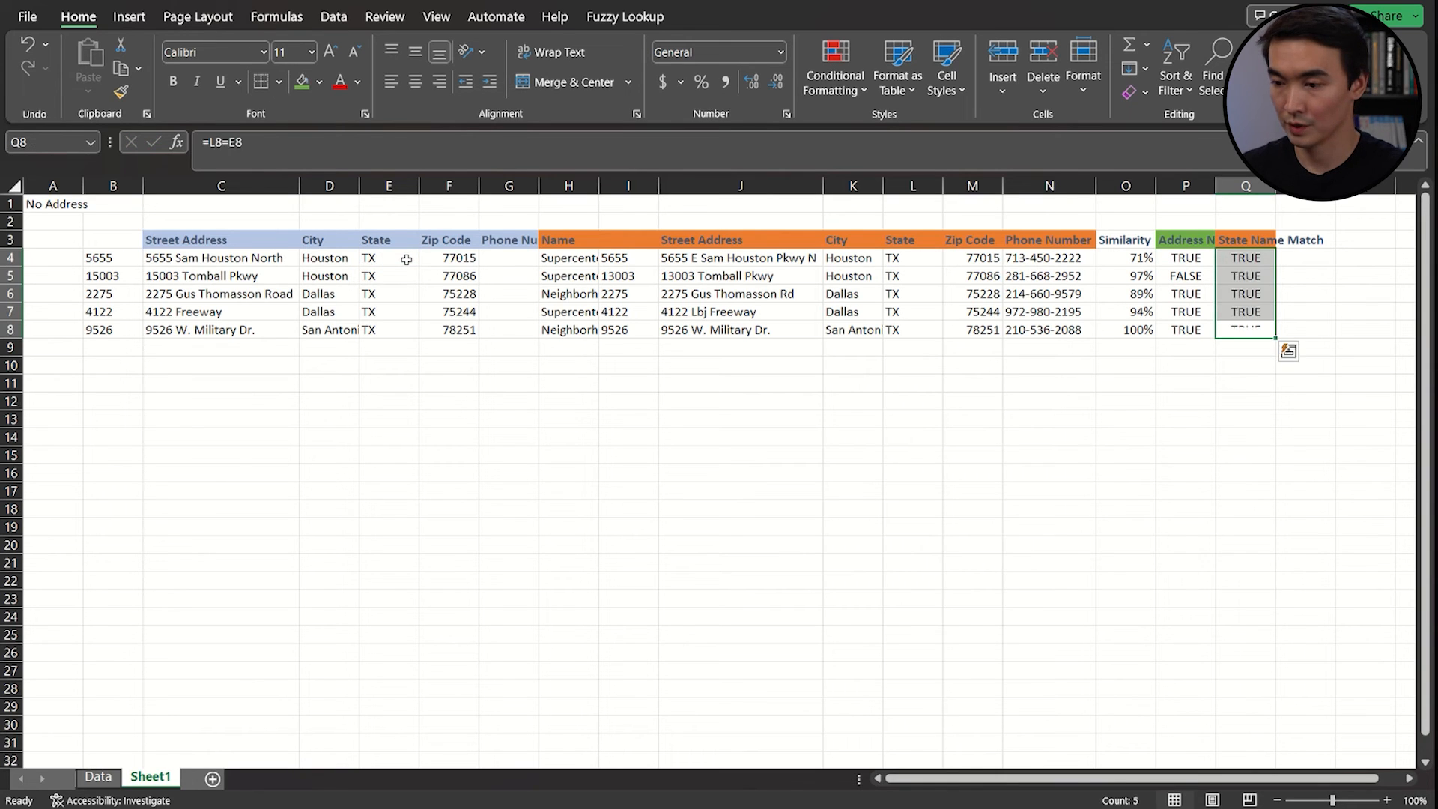
Copy the Address Num Match header's format to the State Name Match header and auto-fit columns P and Q.
key(Left)
key(Up)
key(Up)
key(Up)
key(Up)
key(Up)
key(alt+h)
key(f)
key(p)
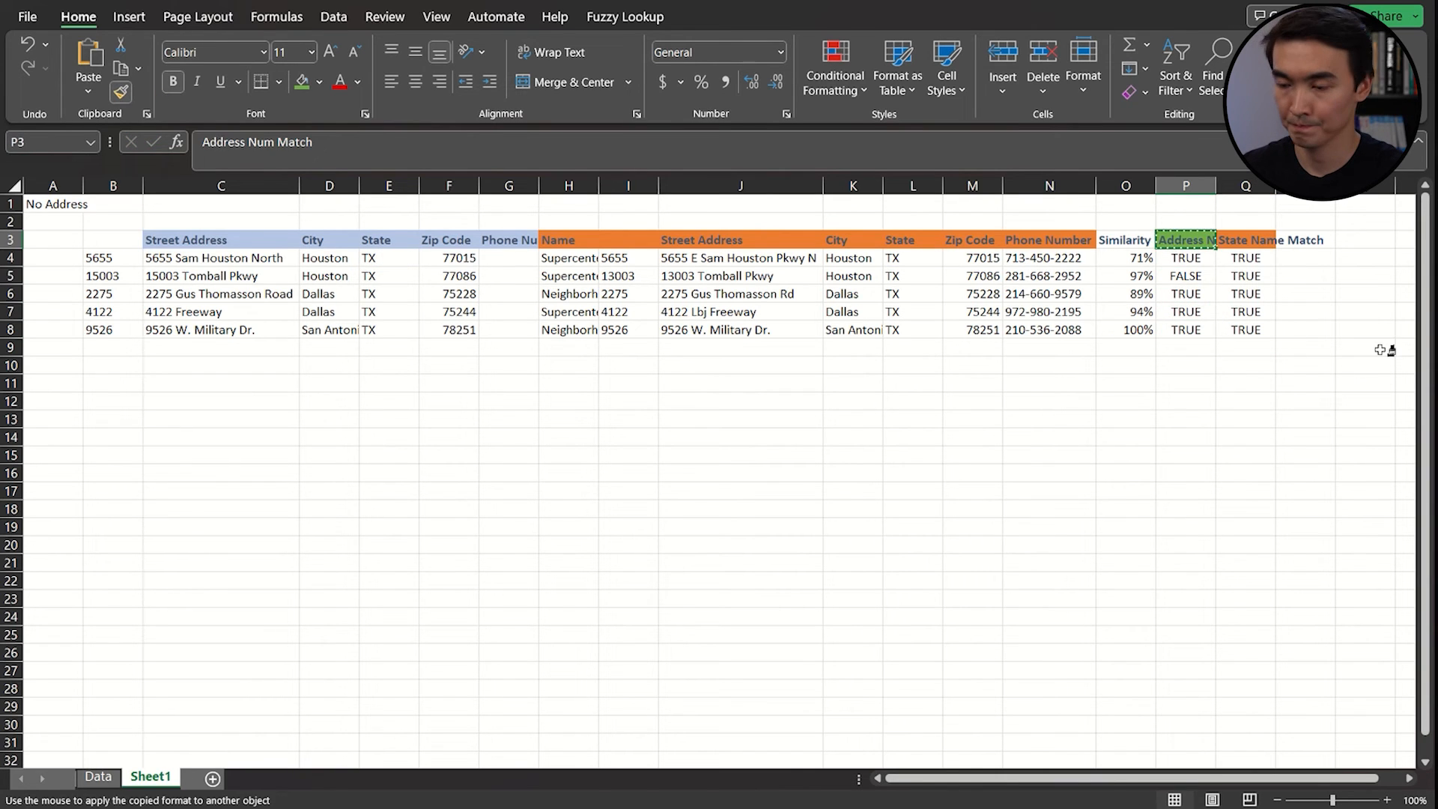
click(1240, 242)
double_click(1276, 186)
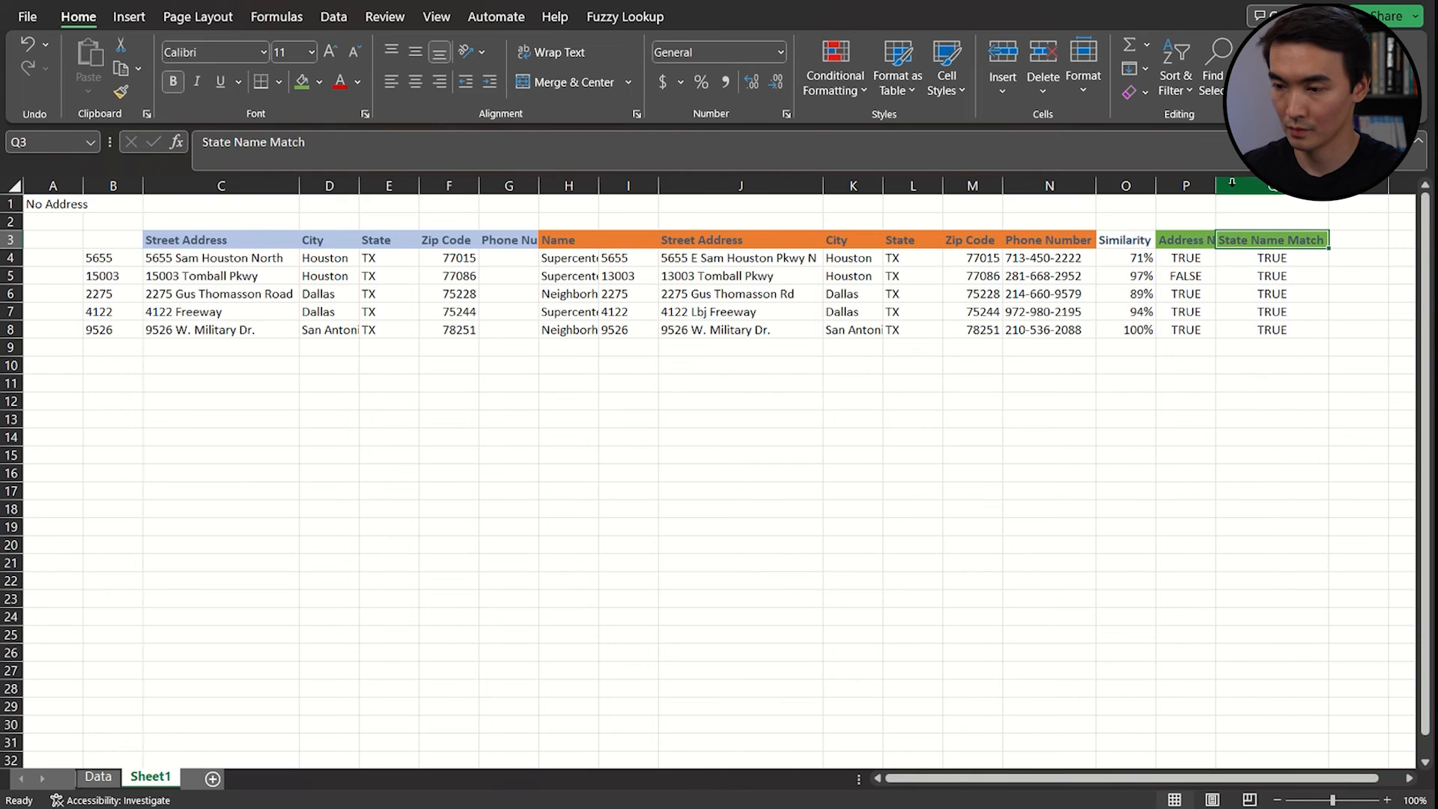
double_click(1216, 187)
Add filters to the header row and enter the header Same Column? in R3.
scroll(1266, 293, right, 1)
scroll(1196, 304, right, 2)
key(Right)
key(alt+a)
key(t)
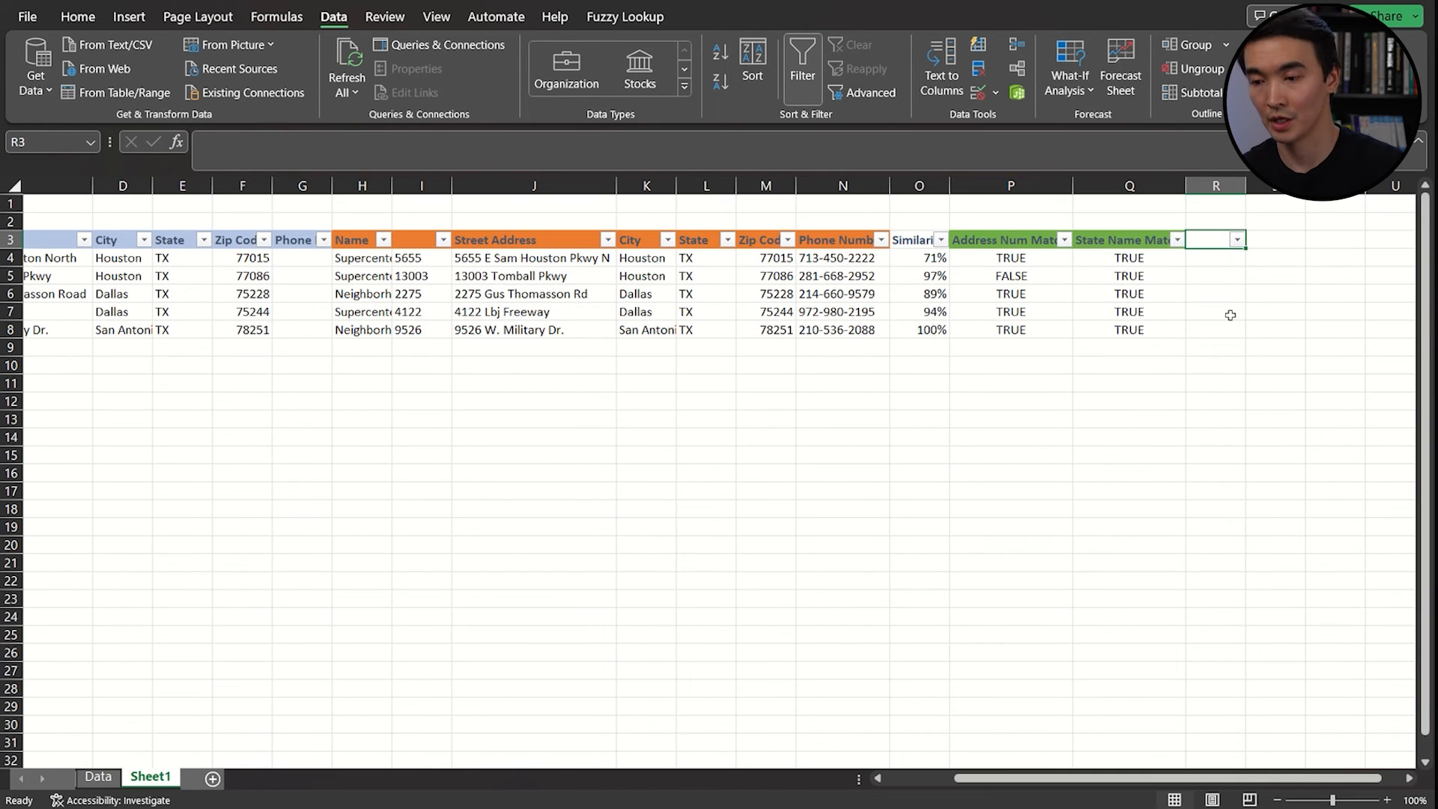
text(Same Column?)
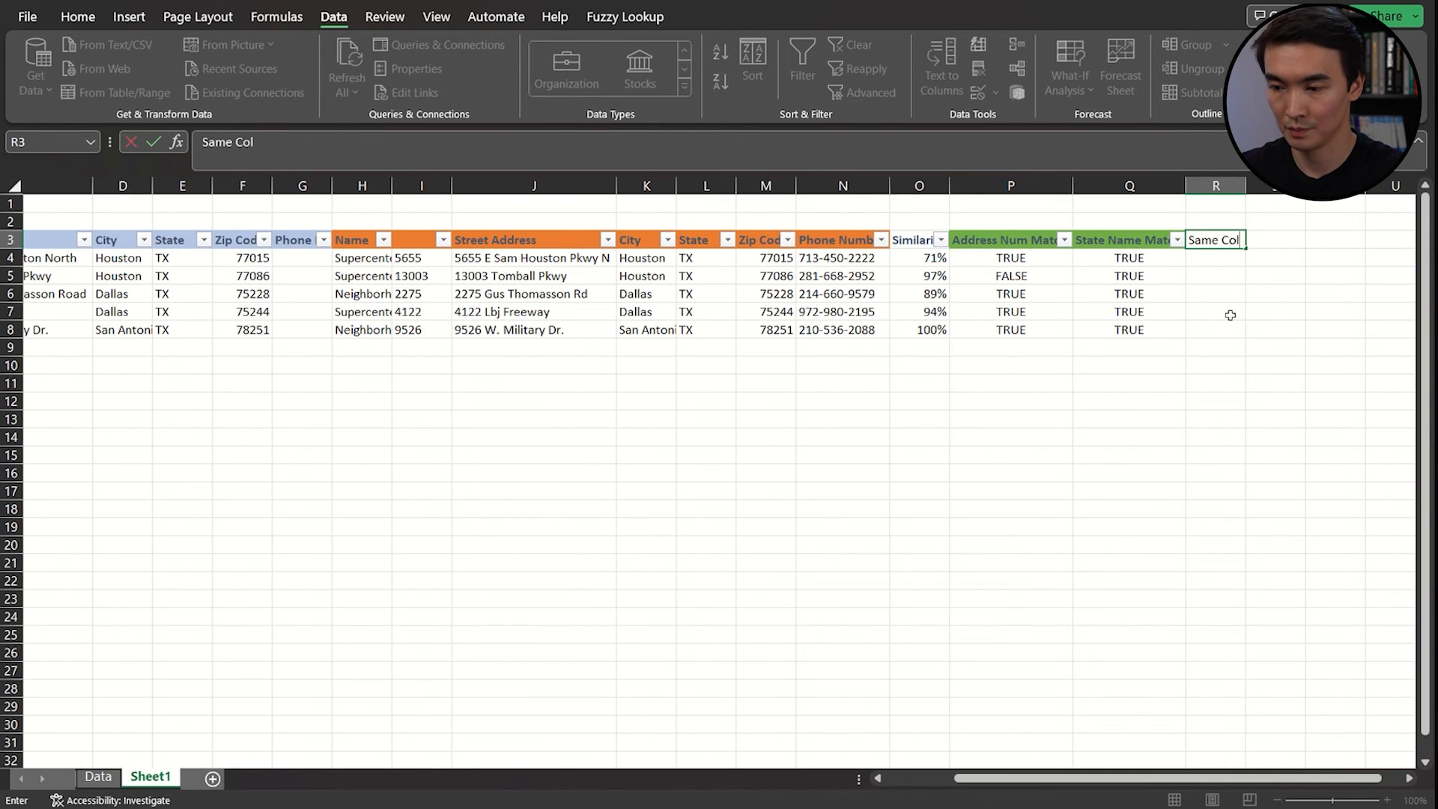
key(Left)
Filter Address Num Match to show only TRUE, keeping TRUE selected in the State Name Match filter.
key(Left)
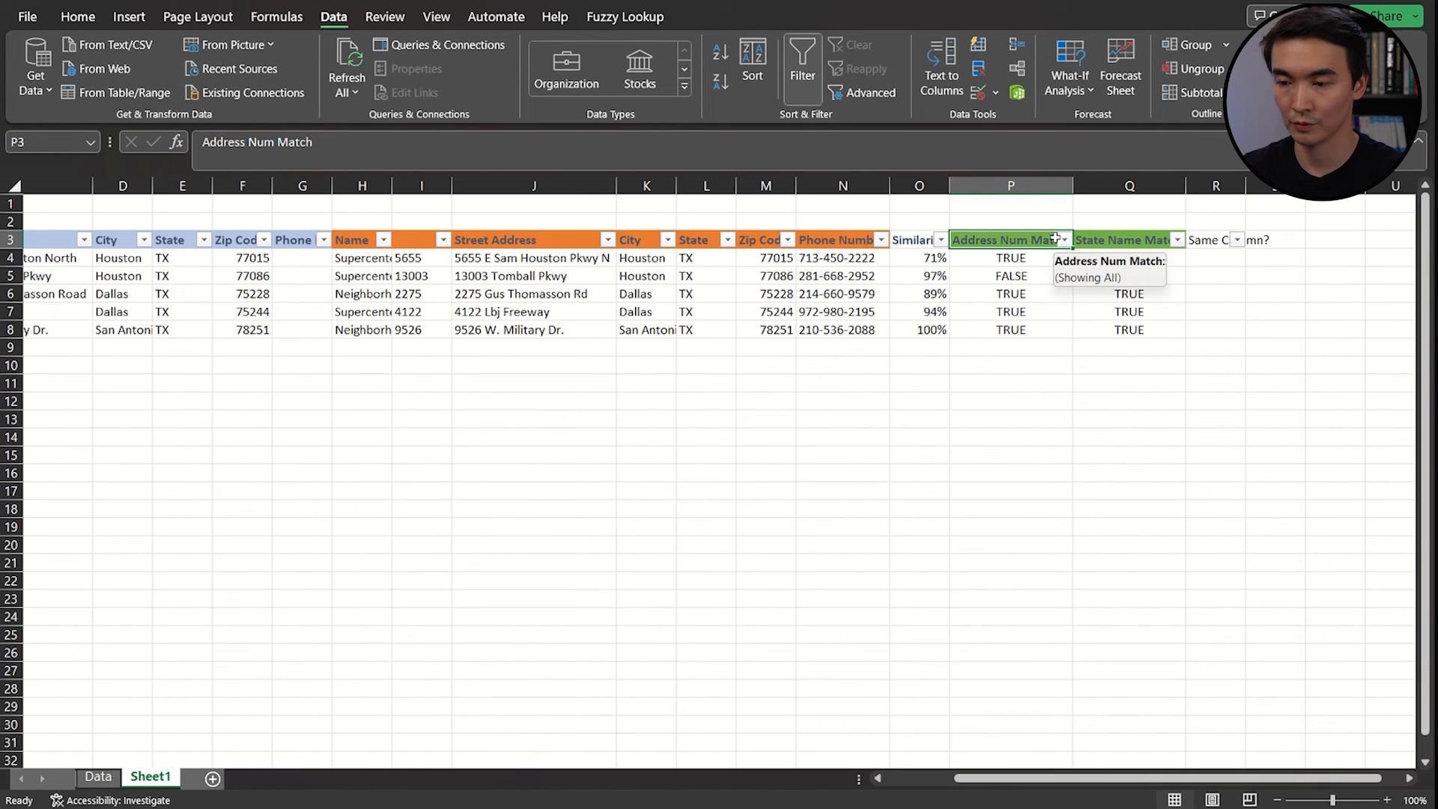
click(1063, 242)
click(927, 477)
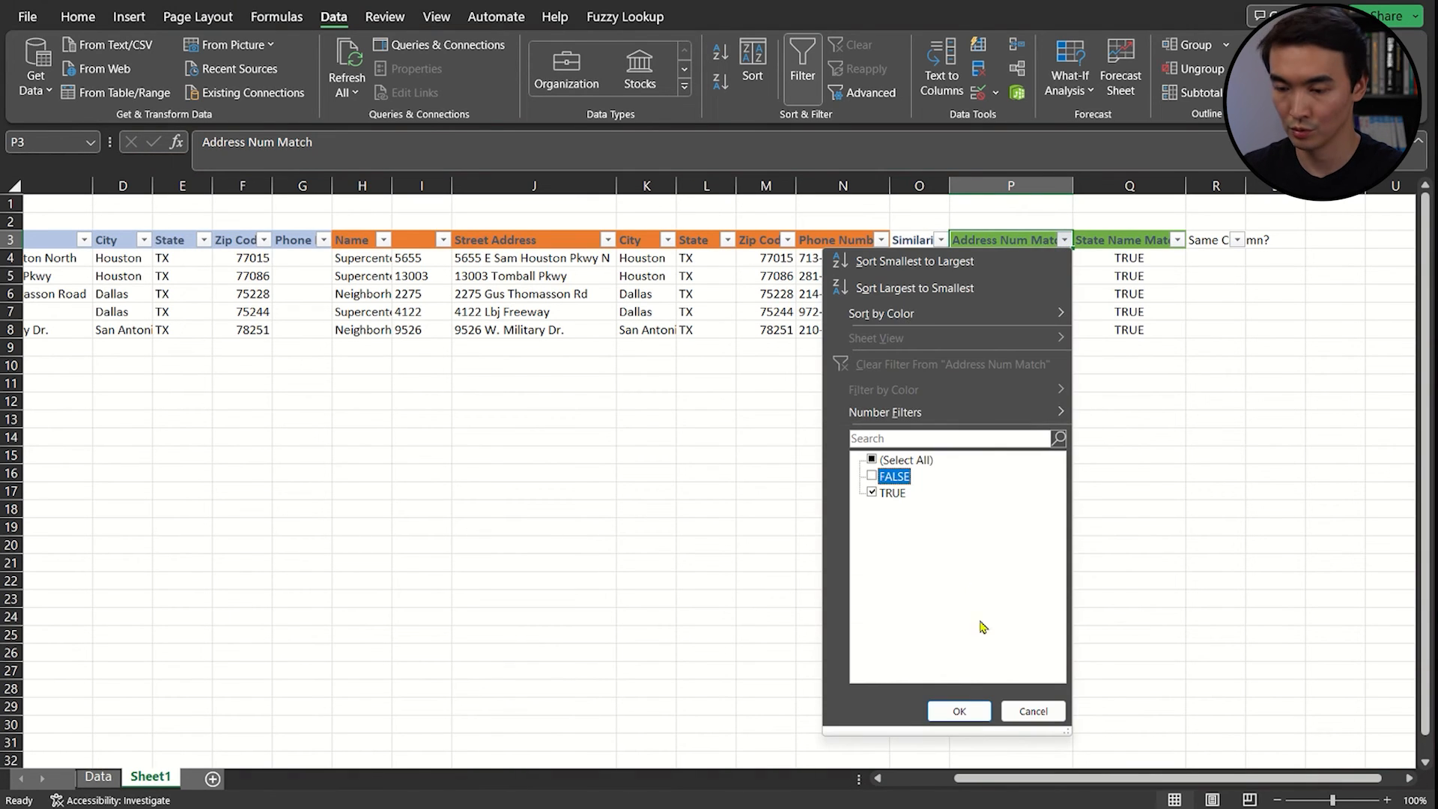
click(958, 711)
click(1177, 240)
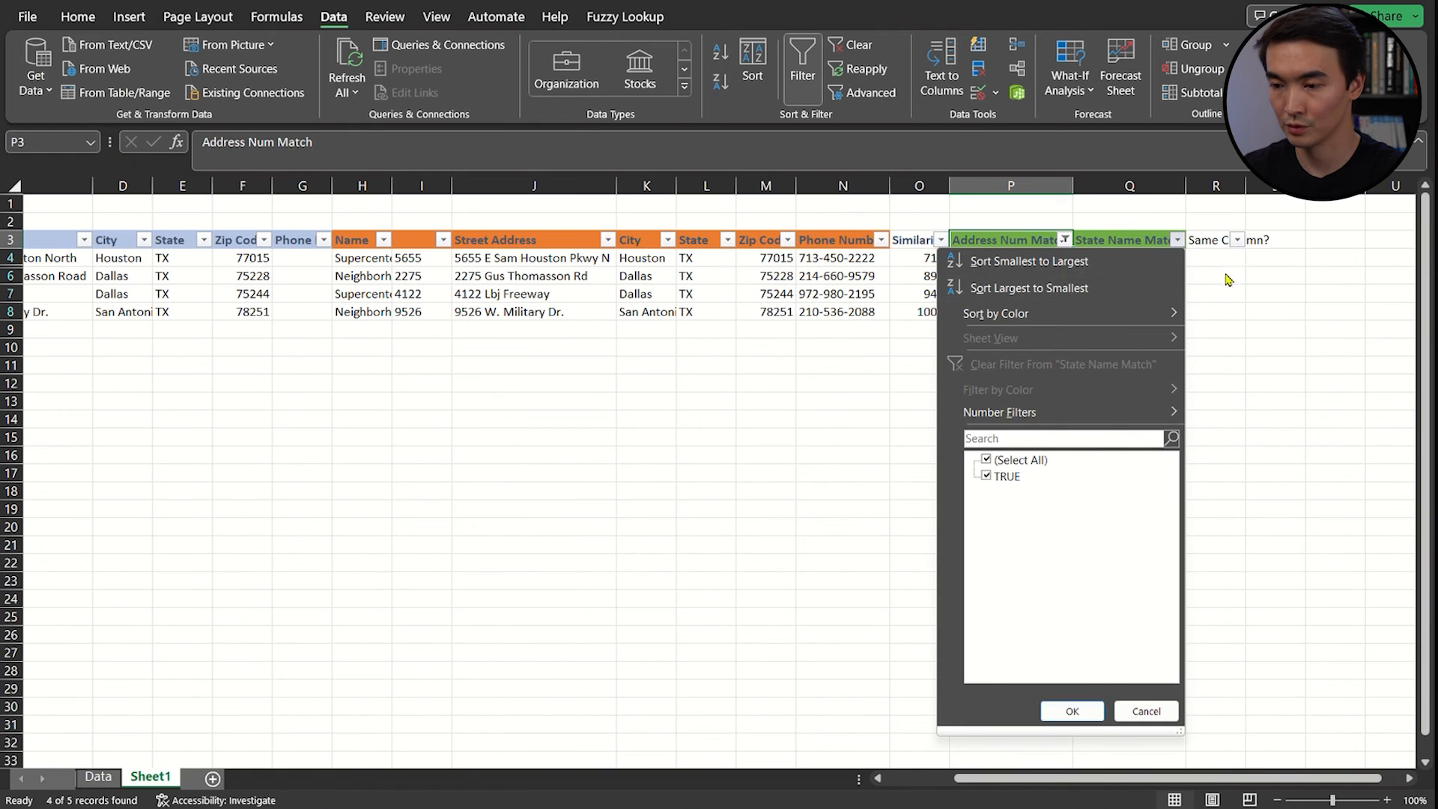
click(1072, 711)
Enter Y in R4 and fill it down the visible rows of the Same Column? column.
click(1218, 261)
text(Y)
key(Return)
key(ctrl+e)
Clear all filters from the table.
key(Up)
key(Left)
key(Left)
key(alt+a)
key(c)
Filter the Address Num Match column to show only FALSE.
key(Right)
key(Left)
key(alt+Down)
key(Down)
key(Down)
key(Down)
key(Down)
key(Down)
key(Down)
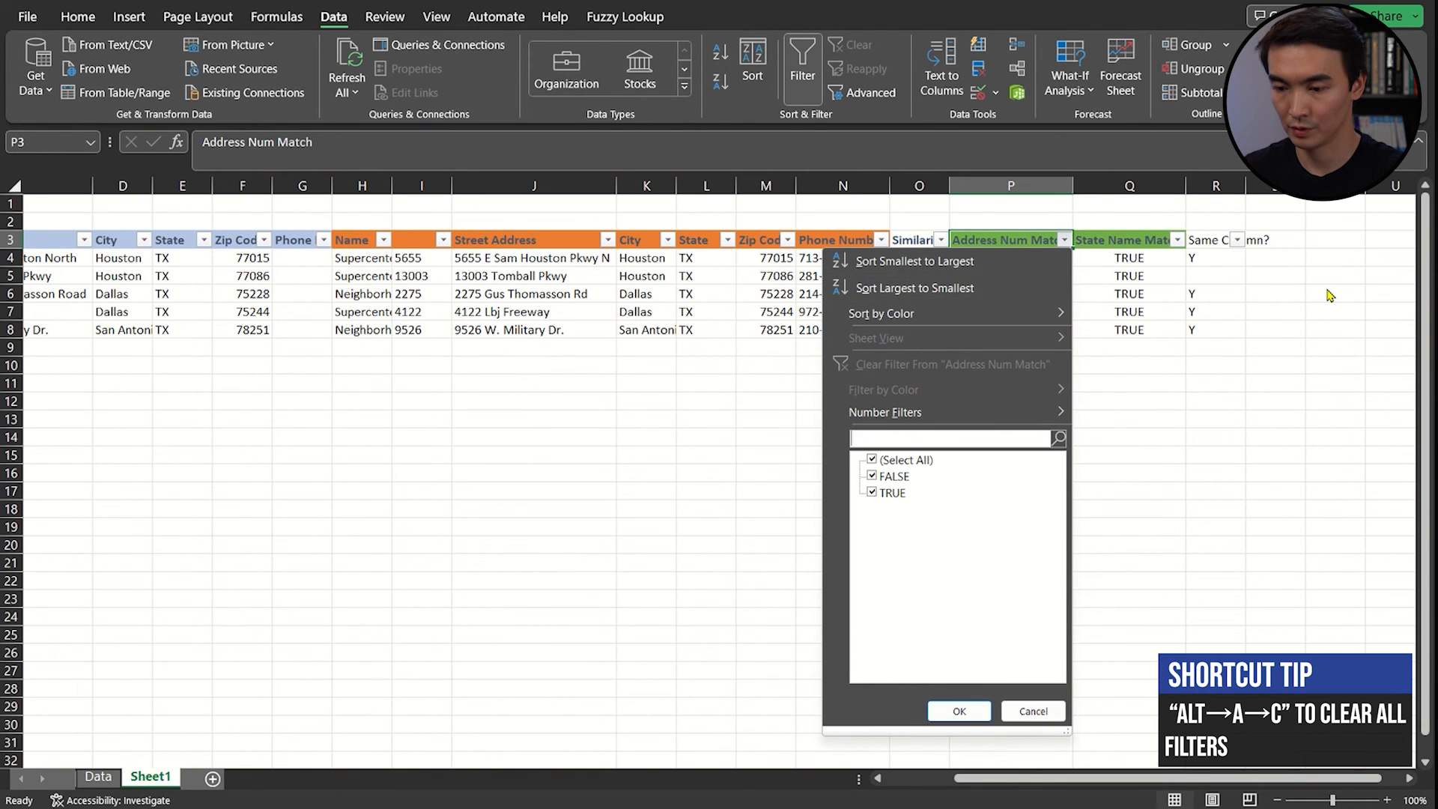
key(space)
key(Return)
Enter N in R5 under Same Column? and clear the Address Num Match filter.
key(Right)
key(Right)
key(Down)
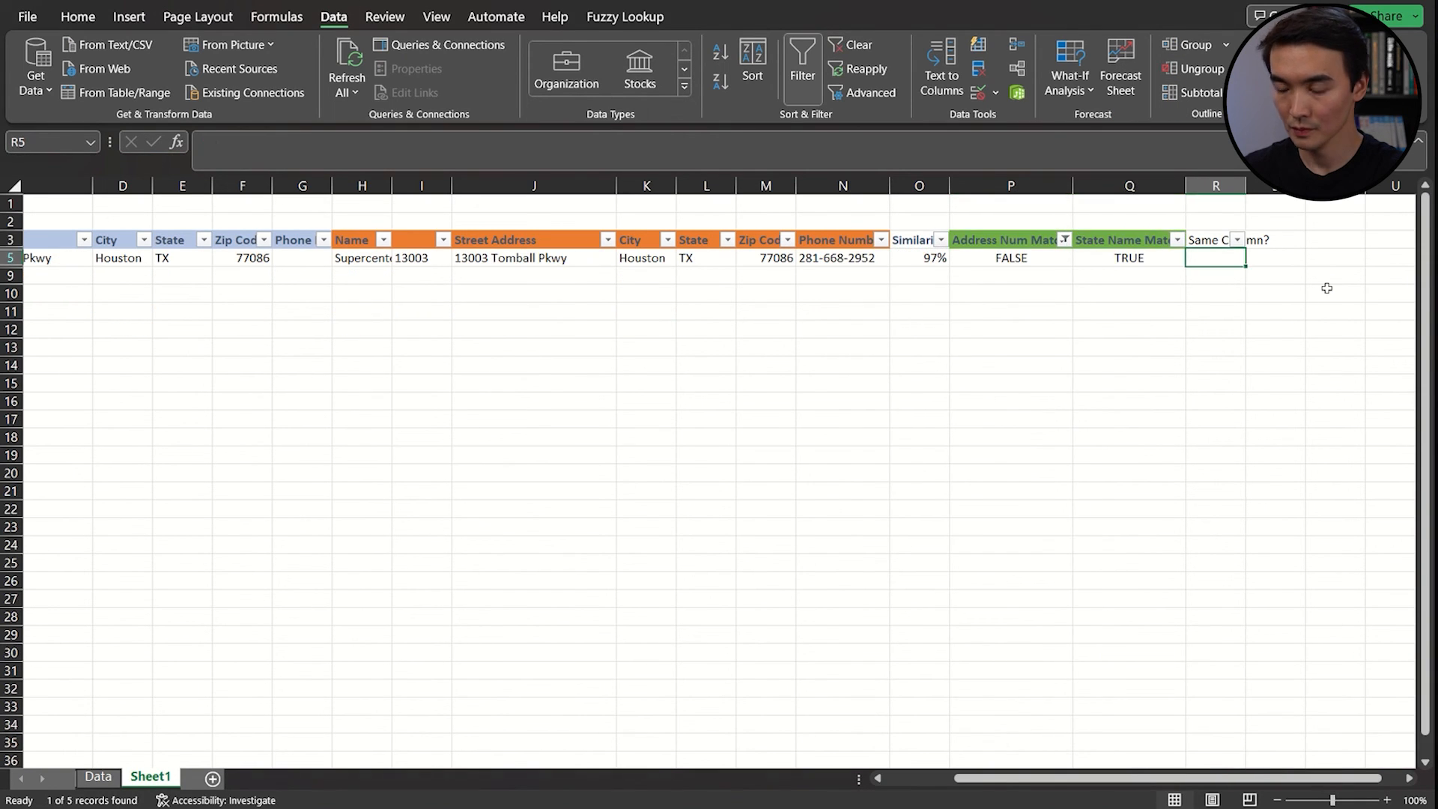
text(N)
key(Return)
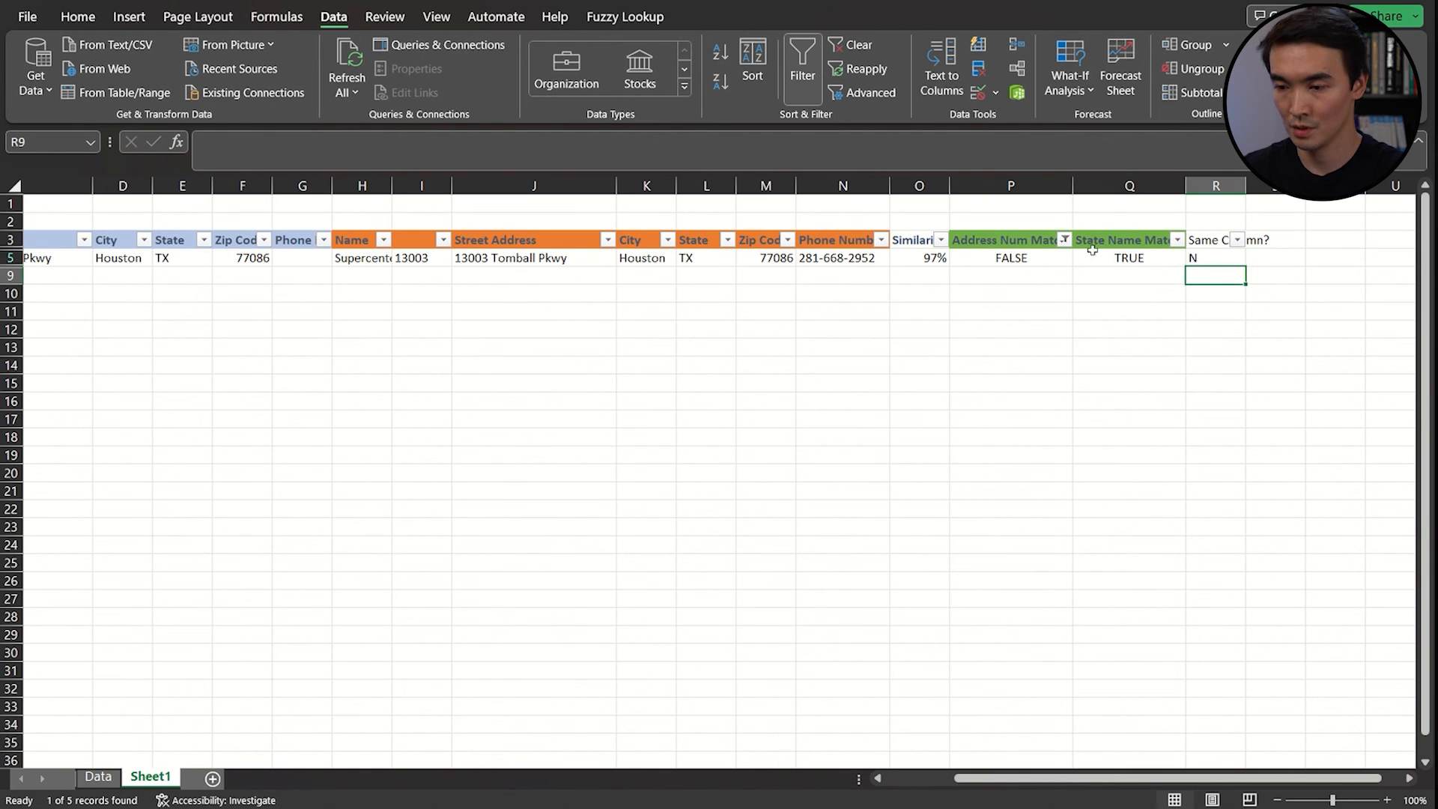
click(1064, 240)
click(936, 365)
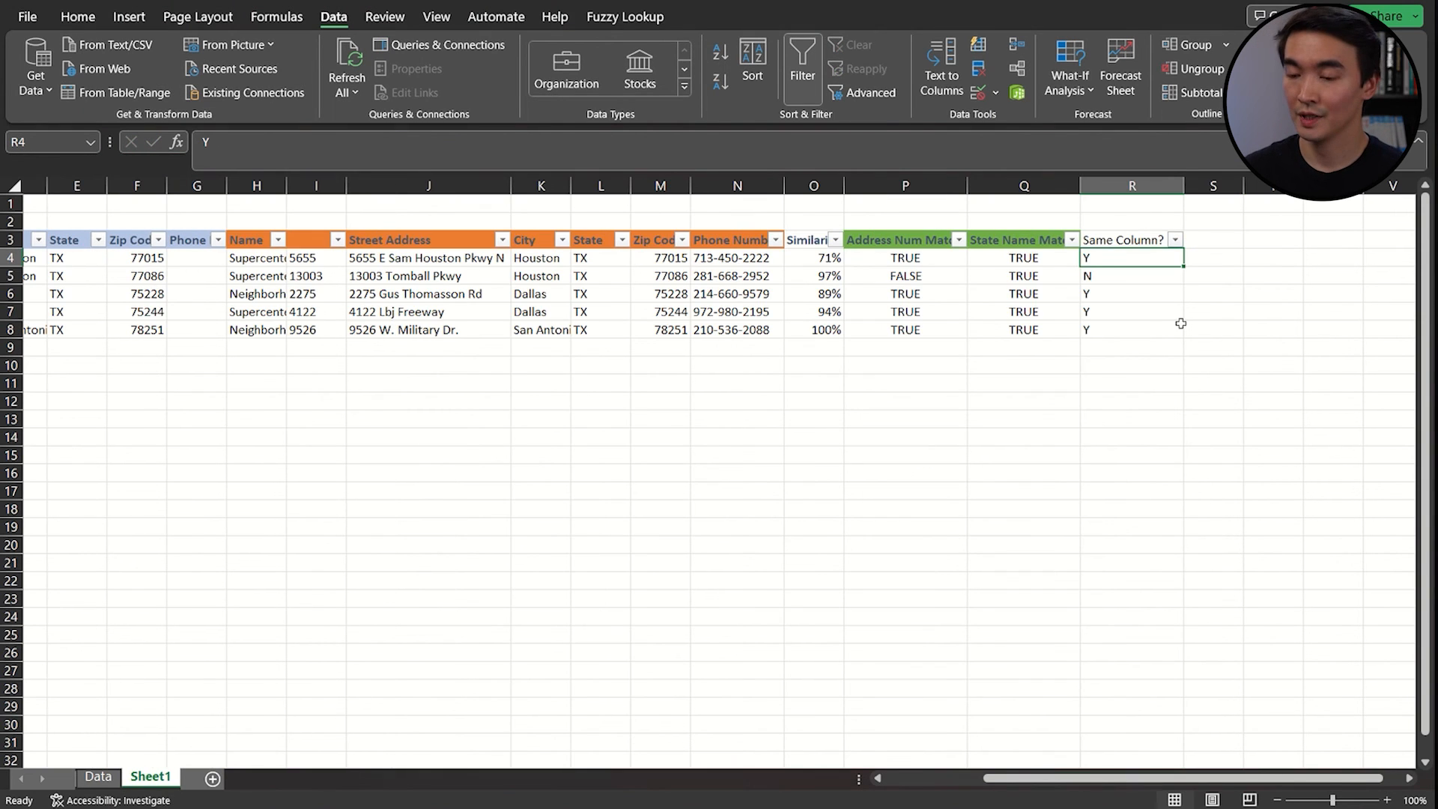
Filter the Same Column? column to show only the rows marked N.
click(1134, 262)
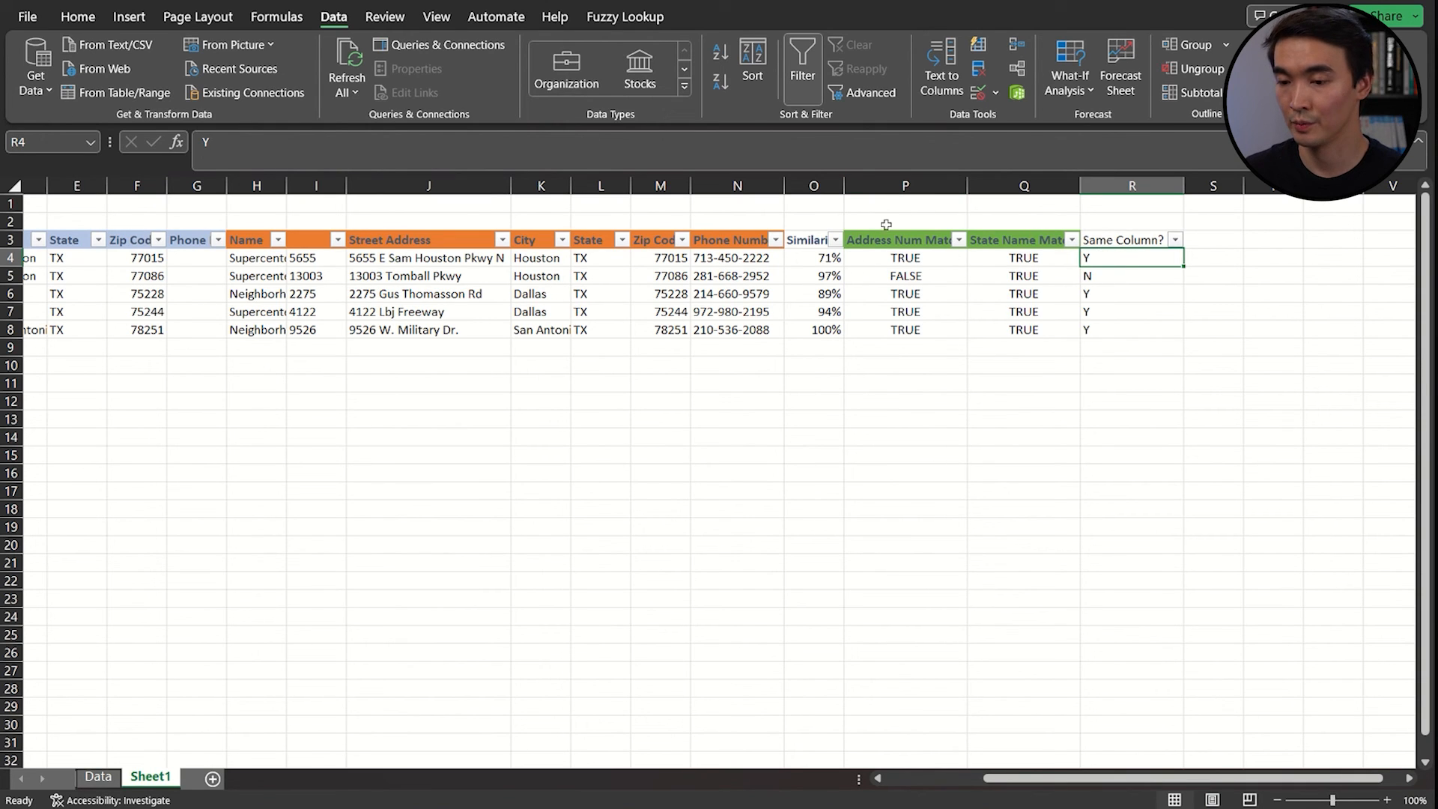
click(1175, 239)
click(988, 493)
click(1066, 712)
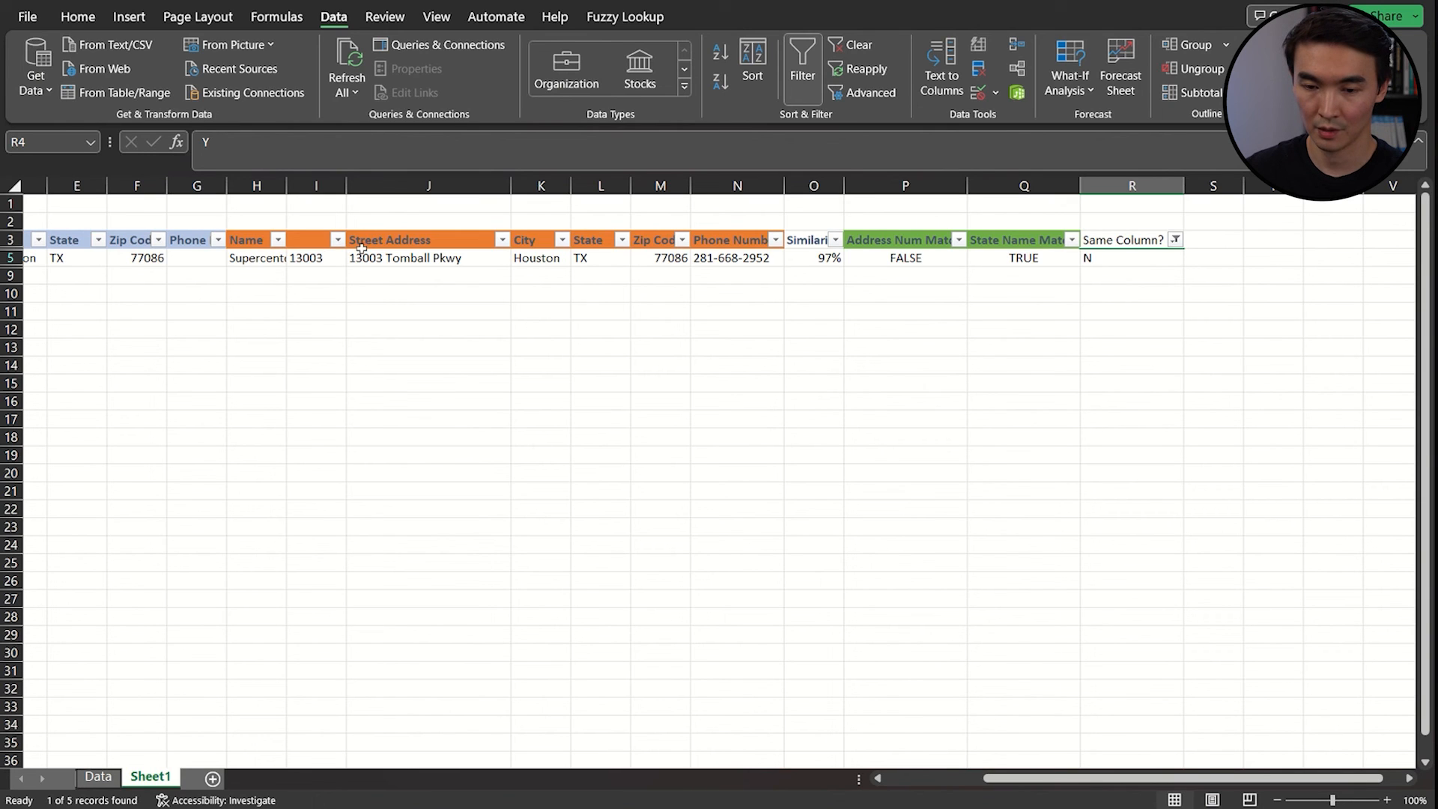
Insert a space after the first two digits of the street number in J5 to test the number-extraction formula in I5.
click(309, 256)
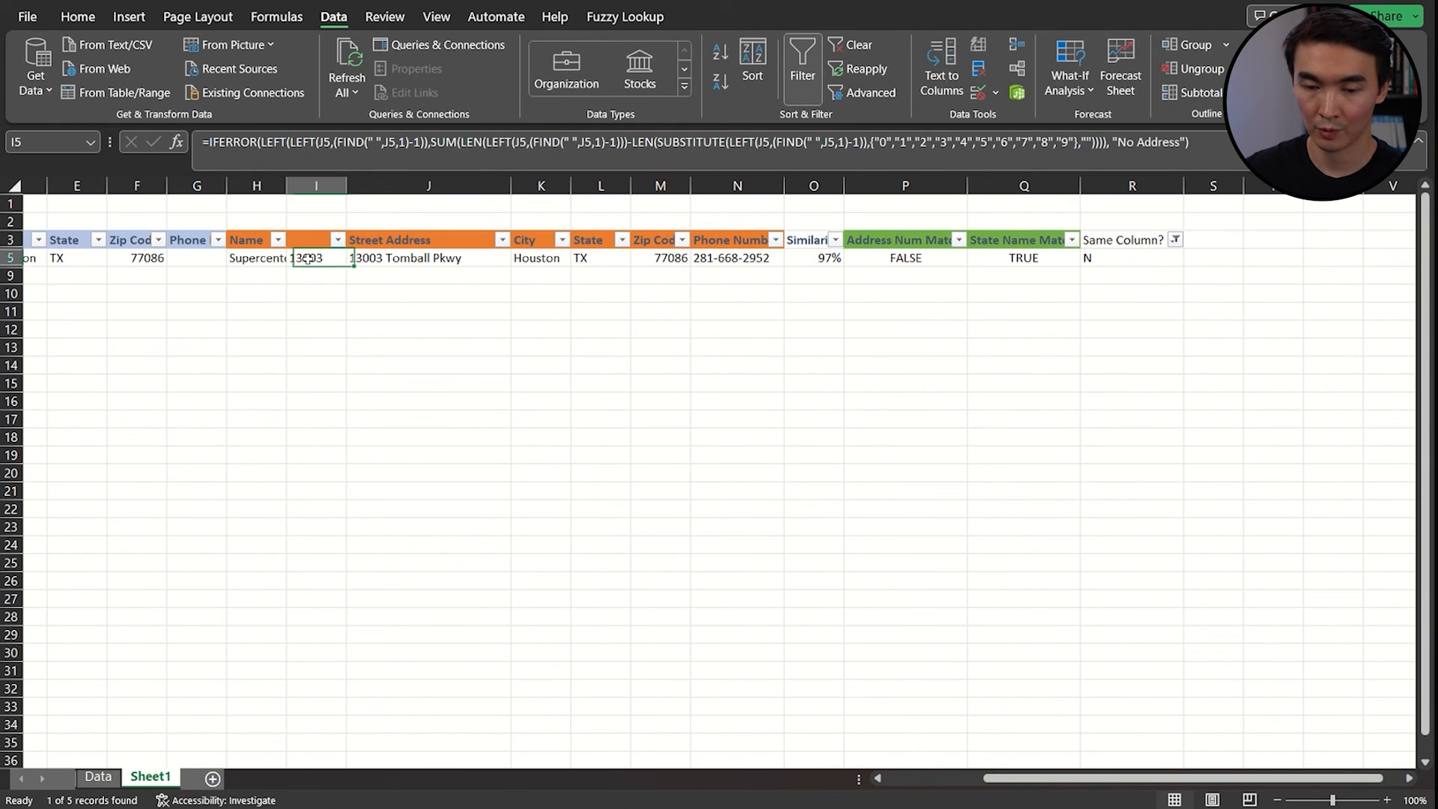
click(399, 257)
click(269, 158)
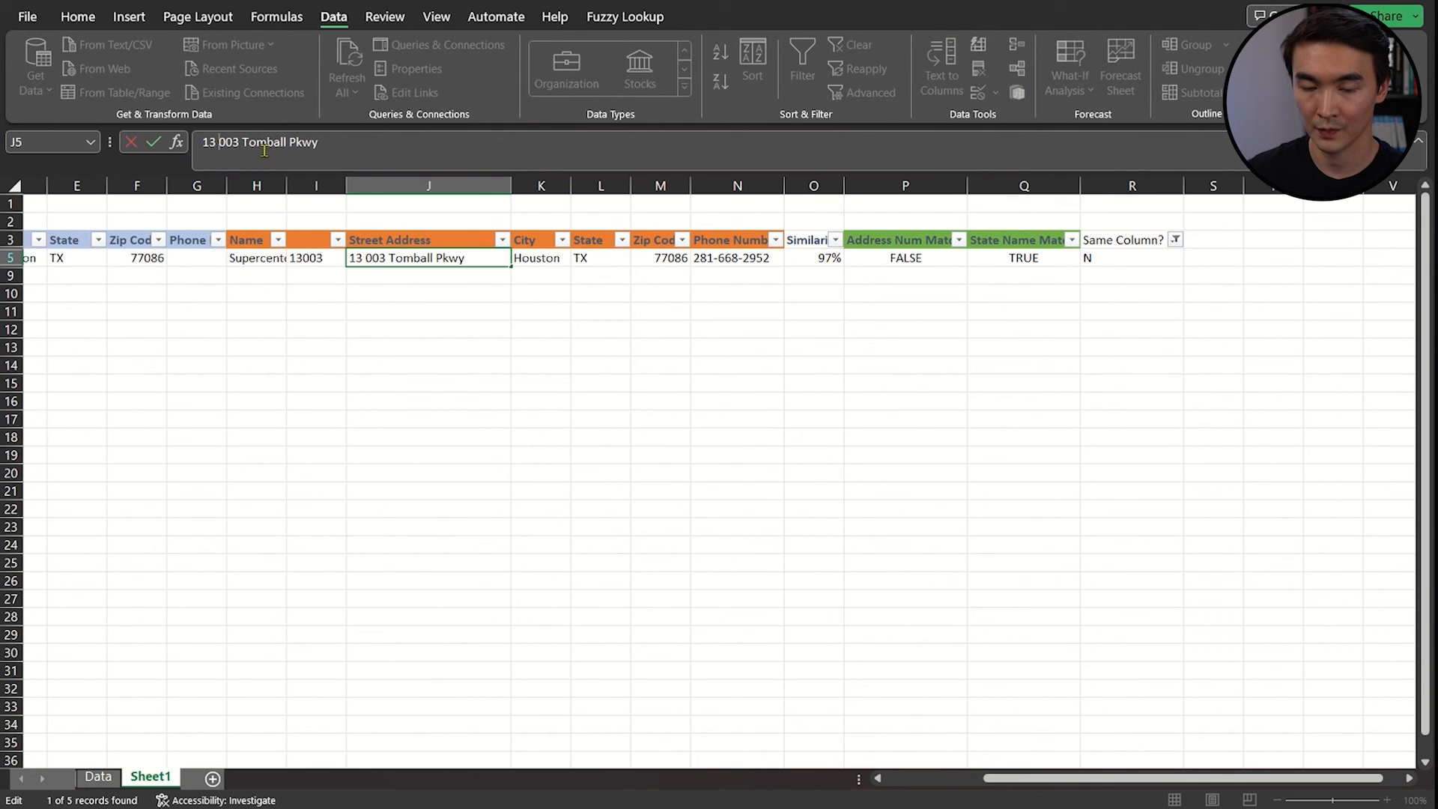
key(Return)
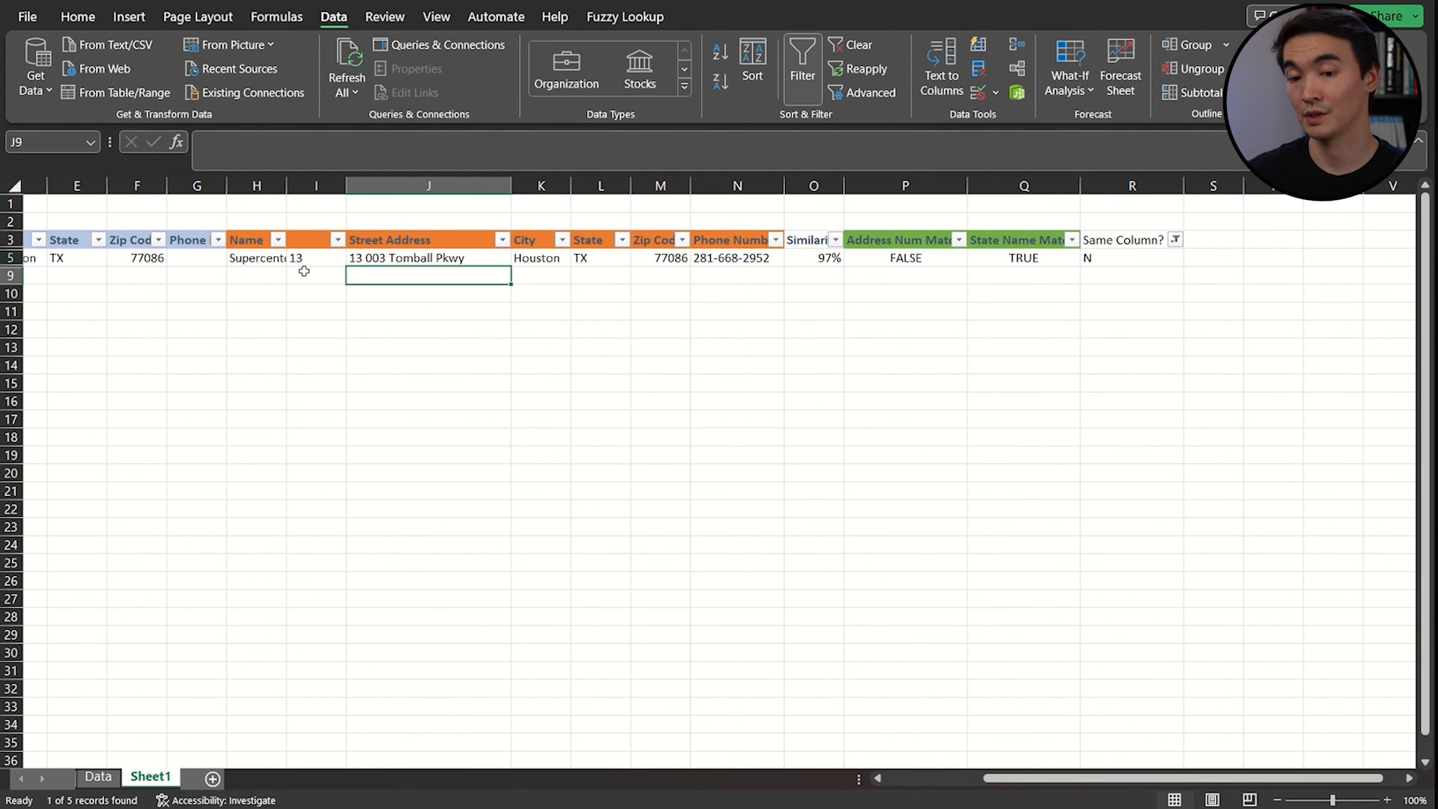
Remove the inserted space from the street number in J5.
click(376, 256)
double_click(375, 256)
key(BackSpace)
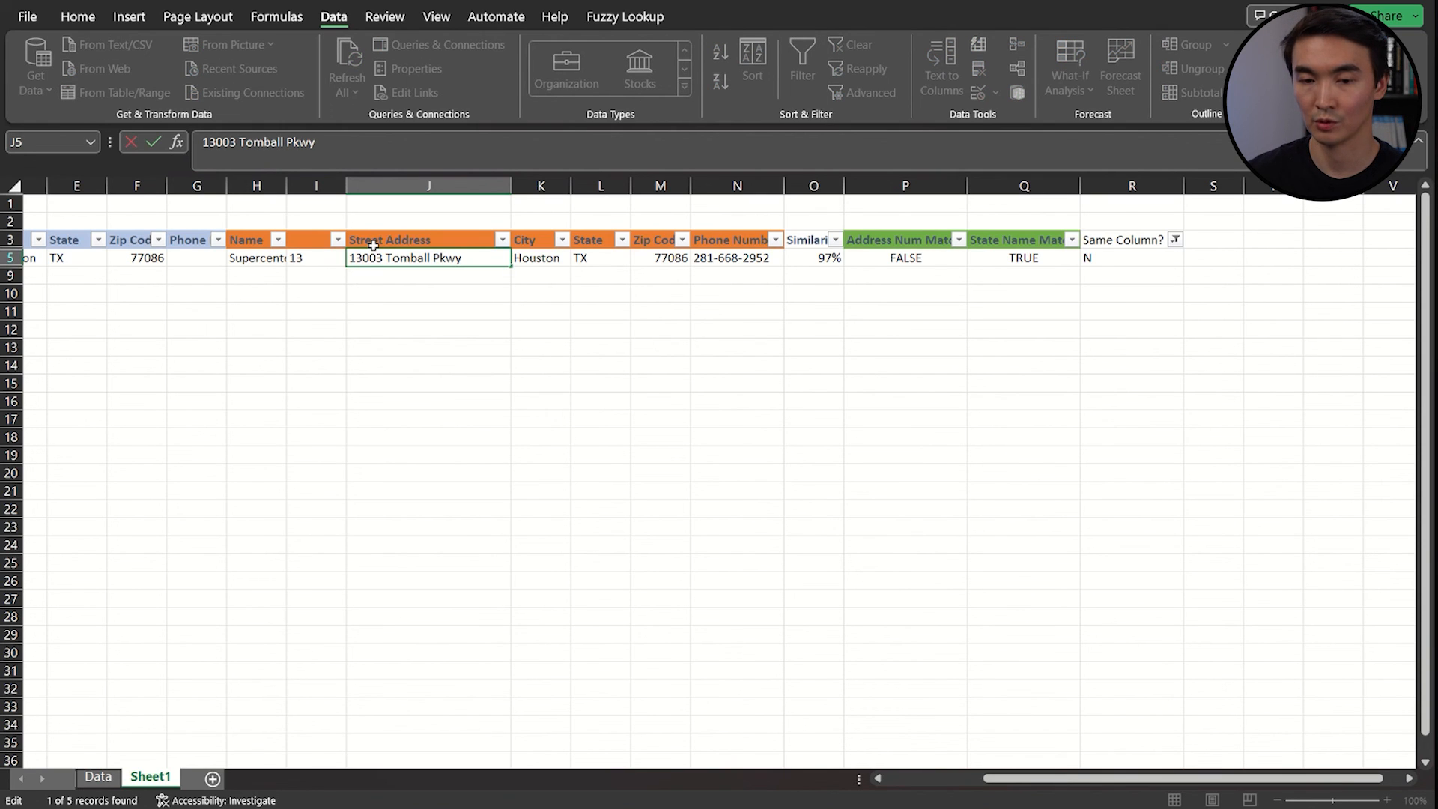
key(Return)
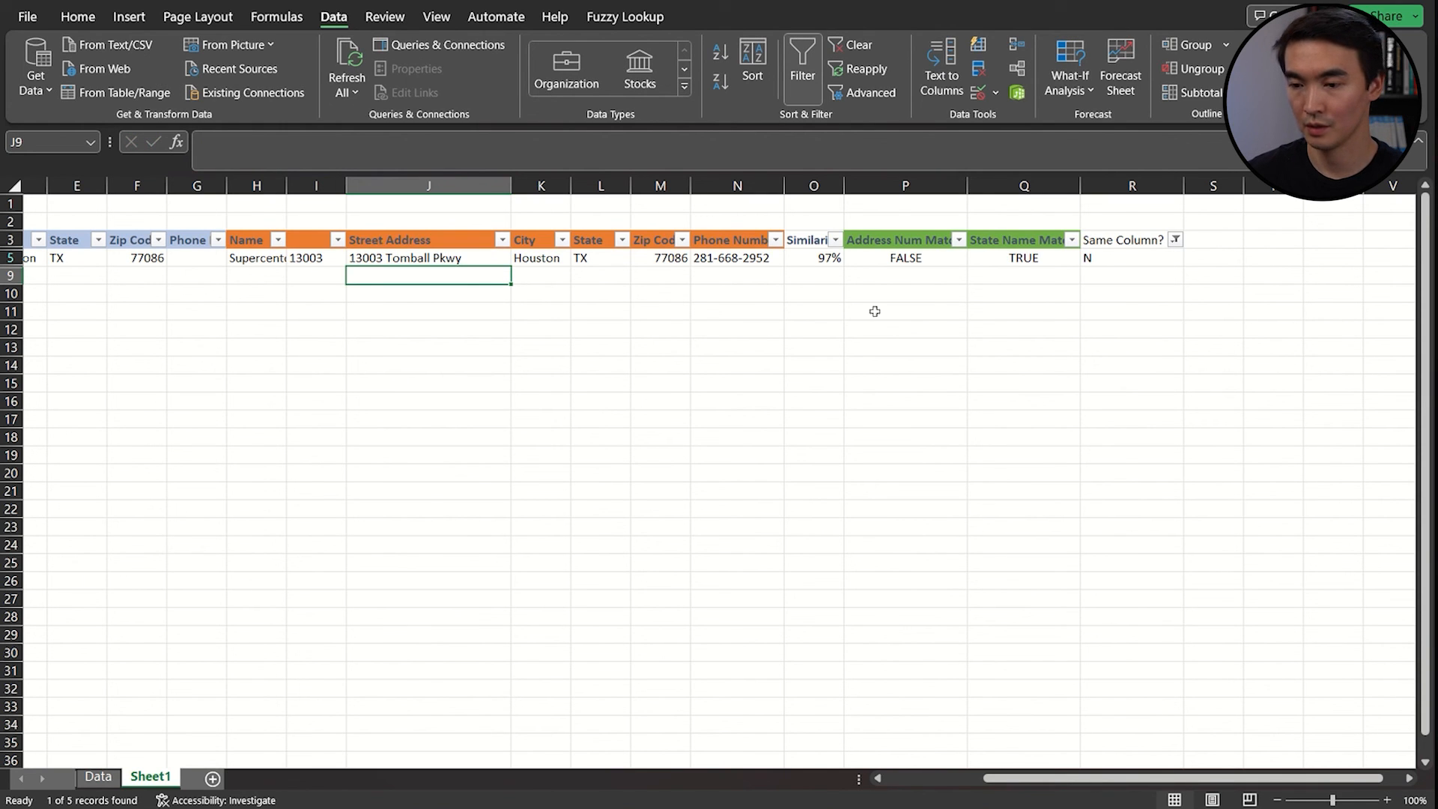
Clear the N filter from the Same Column? column and filter it to show only Y.
click(1175, 240)
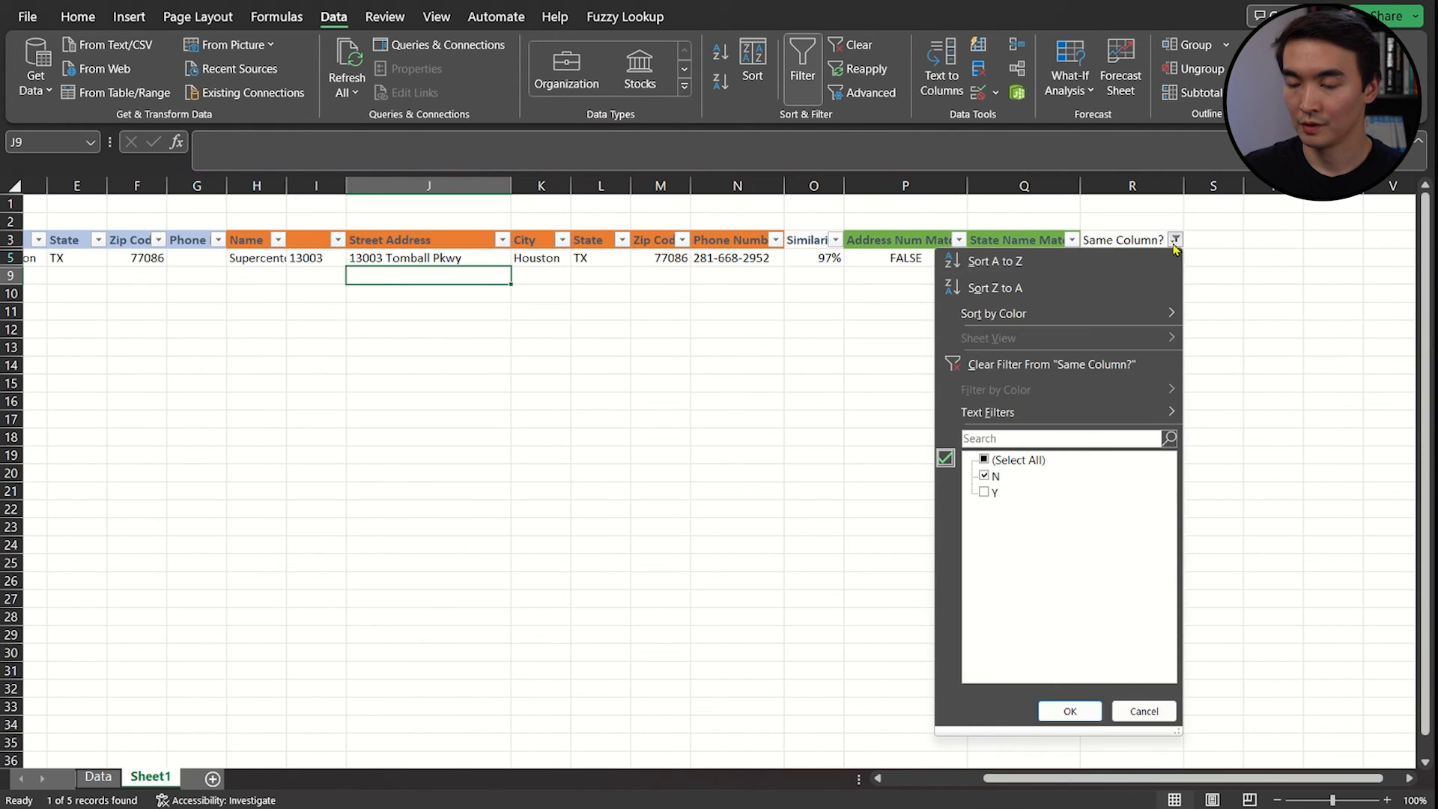
click(1005, 362)
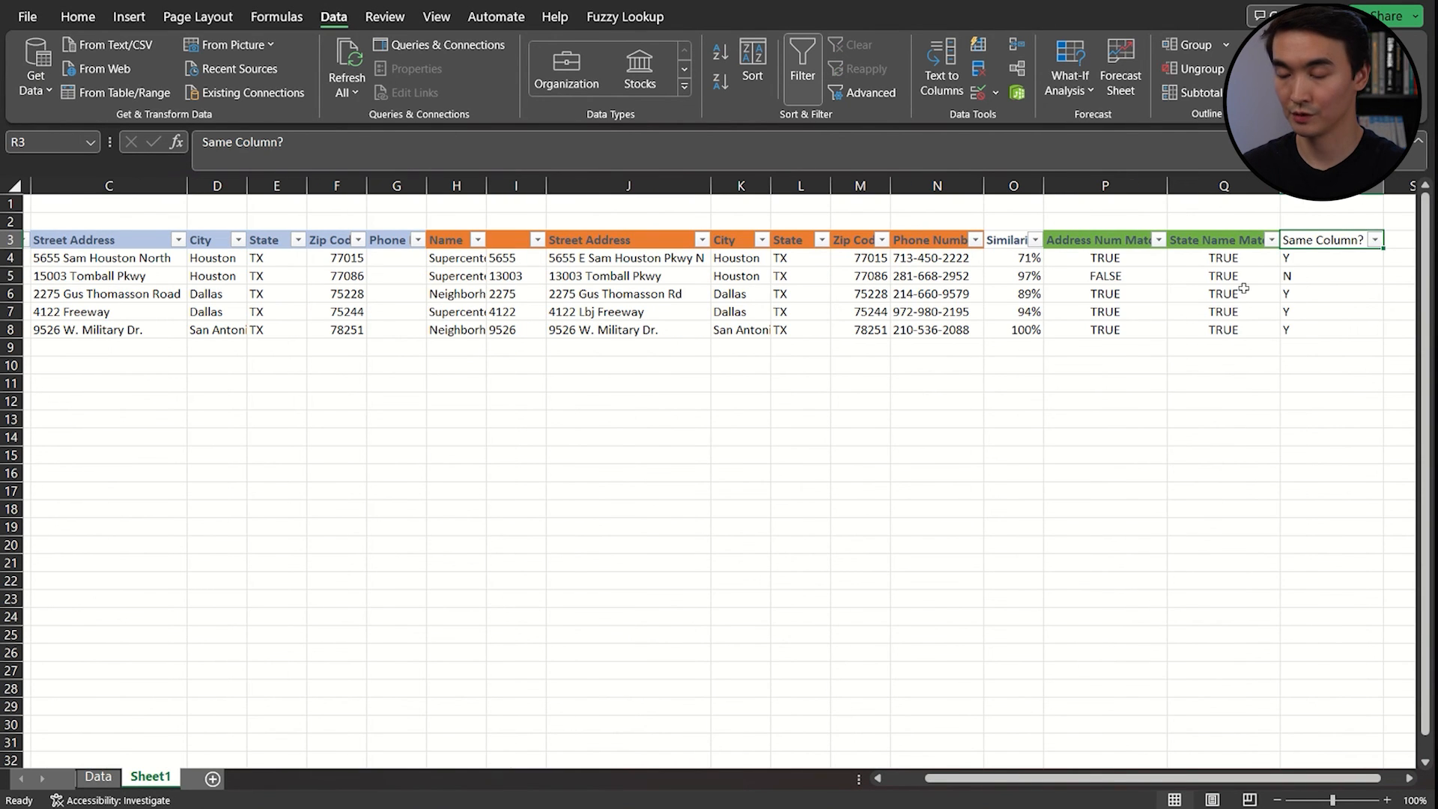
key(alt+Down)
key(Down)
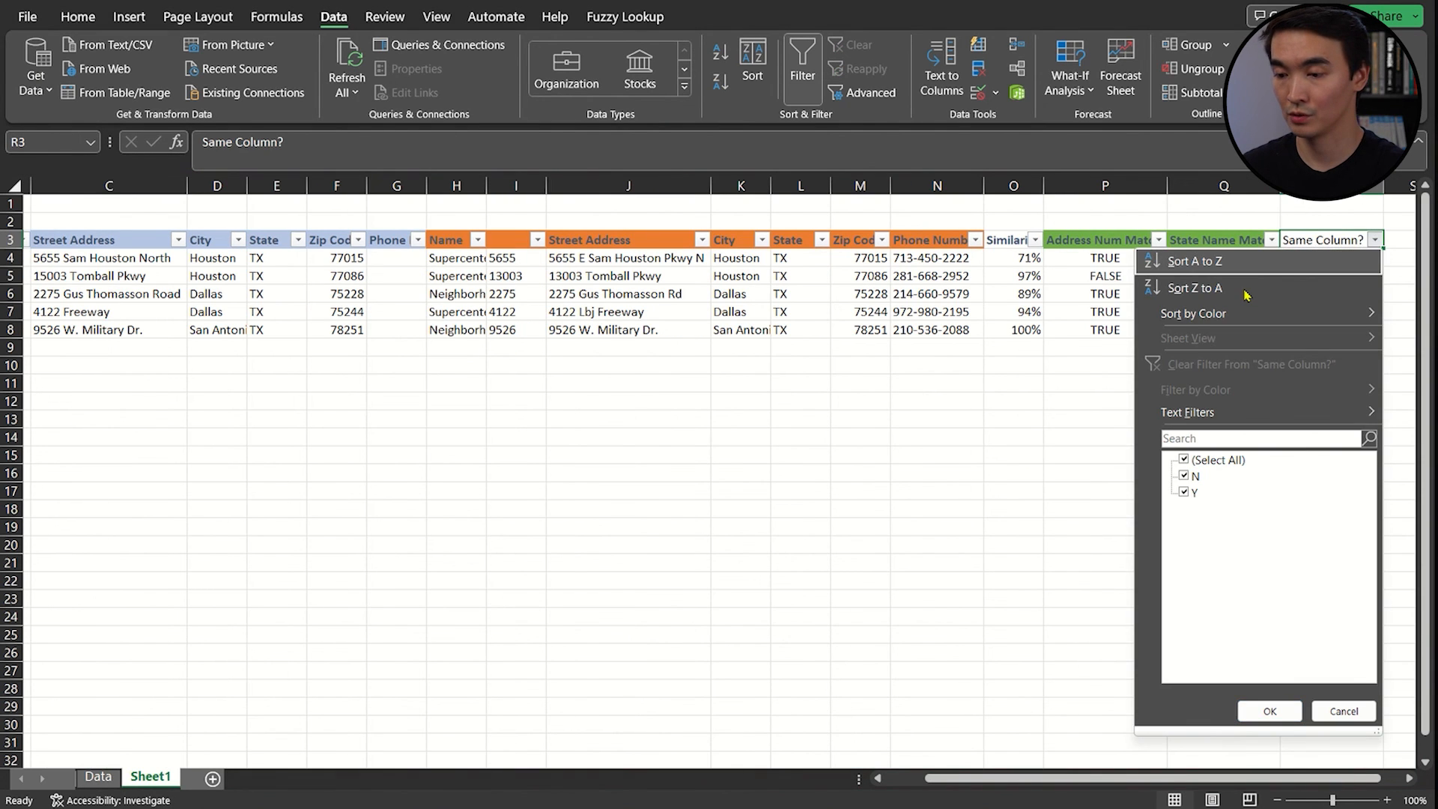
click(1185, 475)
click(1270, 711)
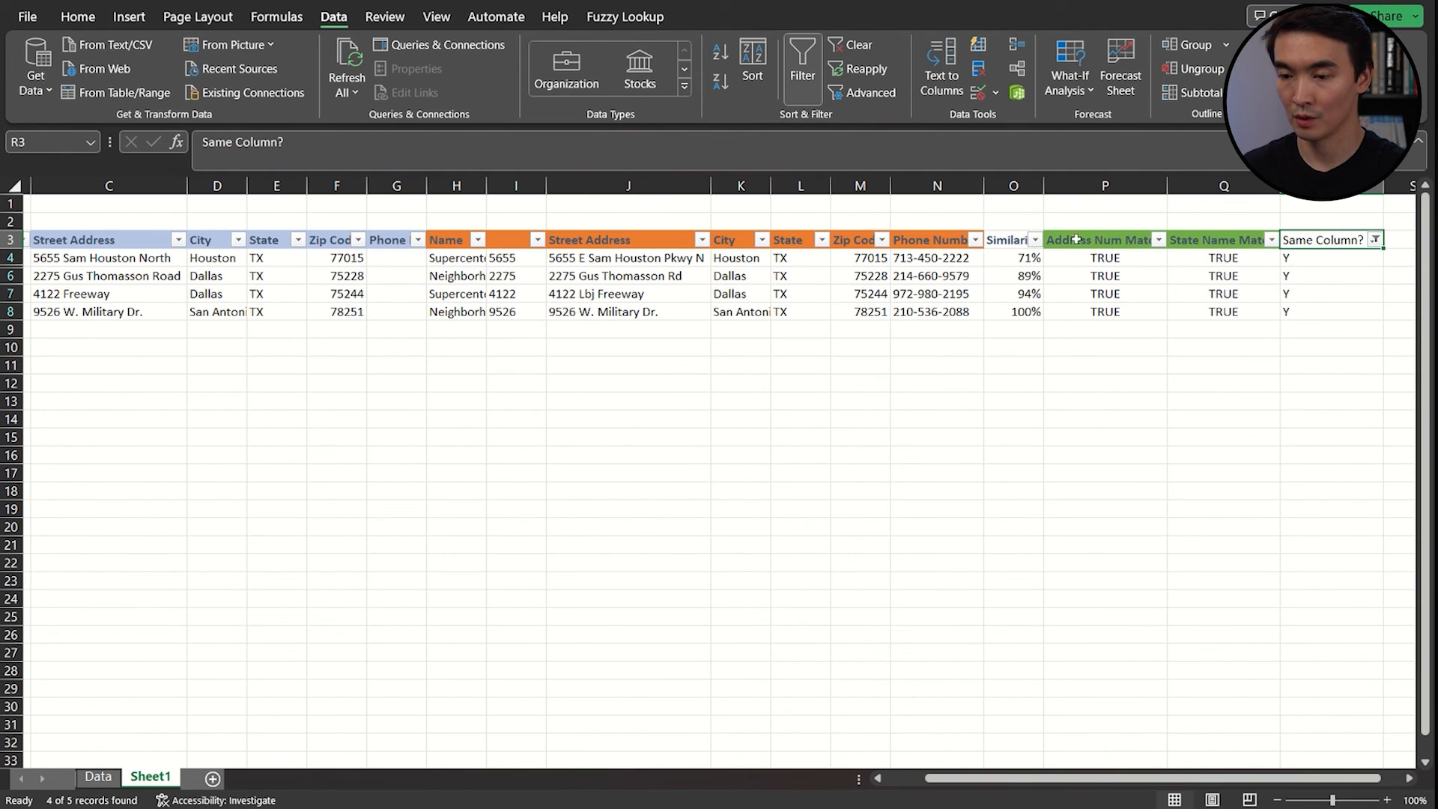
Select the visible phone numbers in N4:N8 of the matched table.
drag(903, 257, 933, 311)
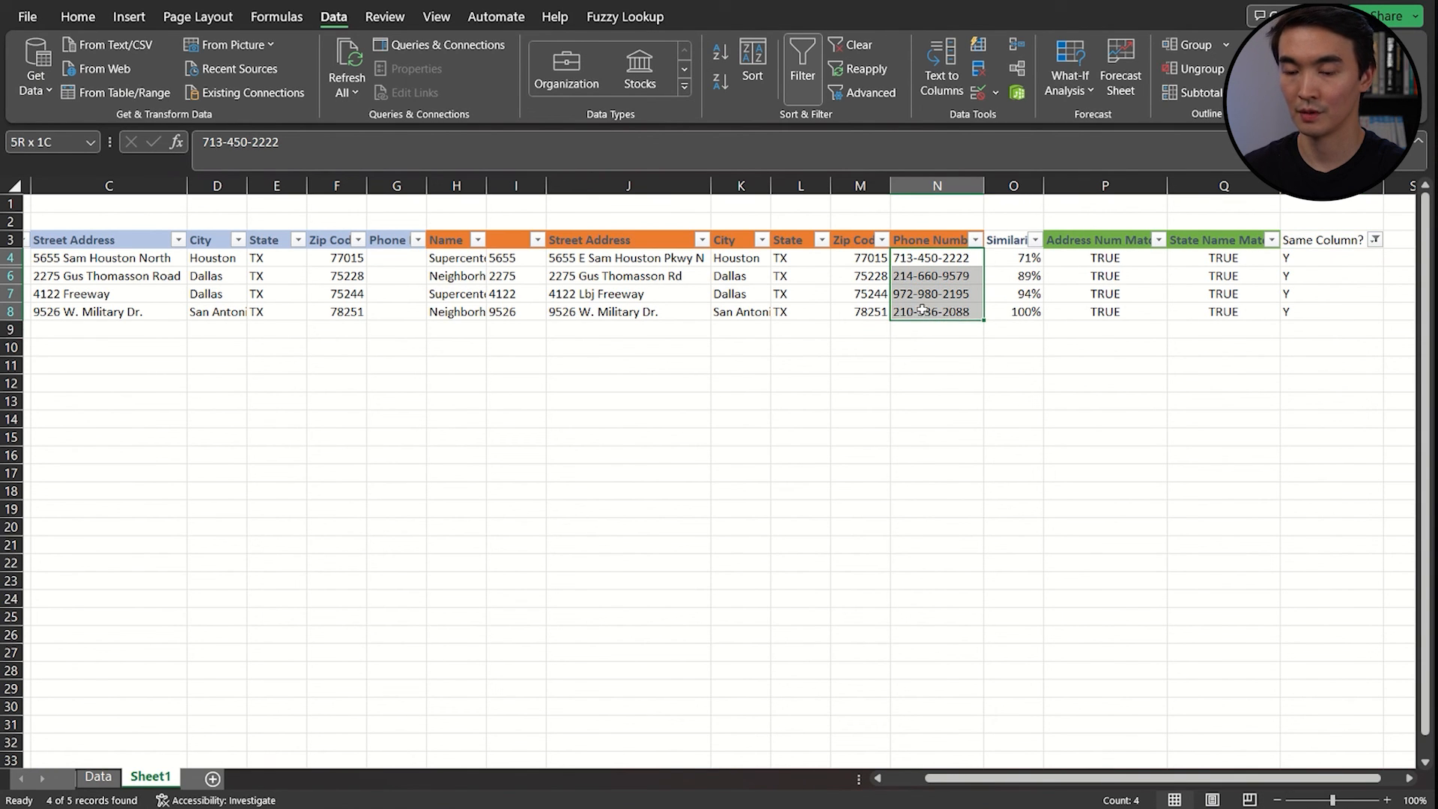